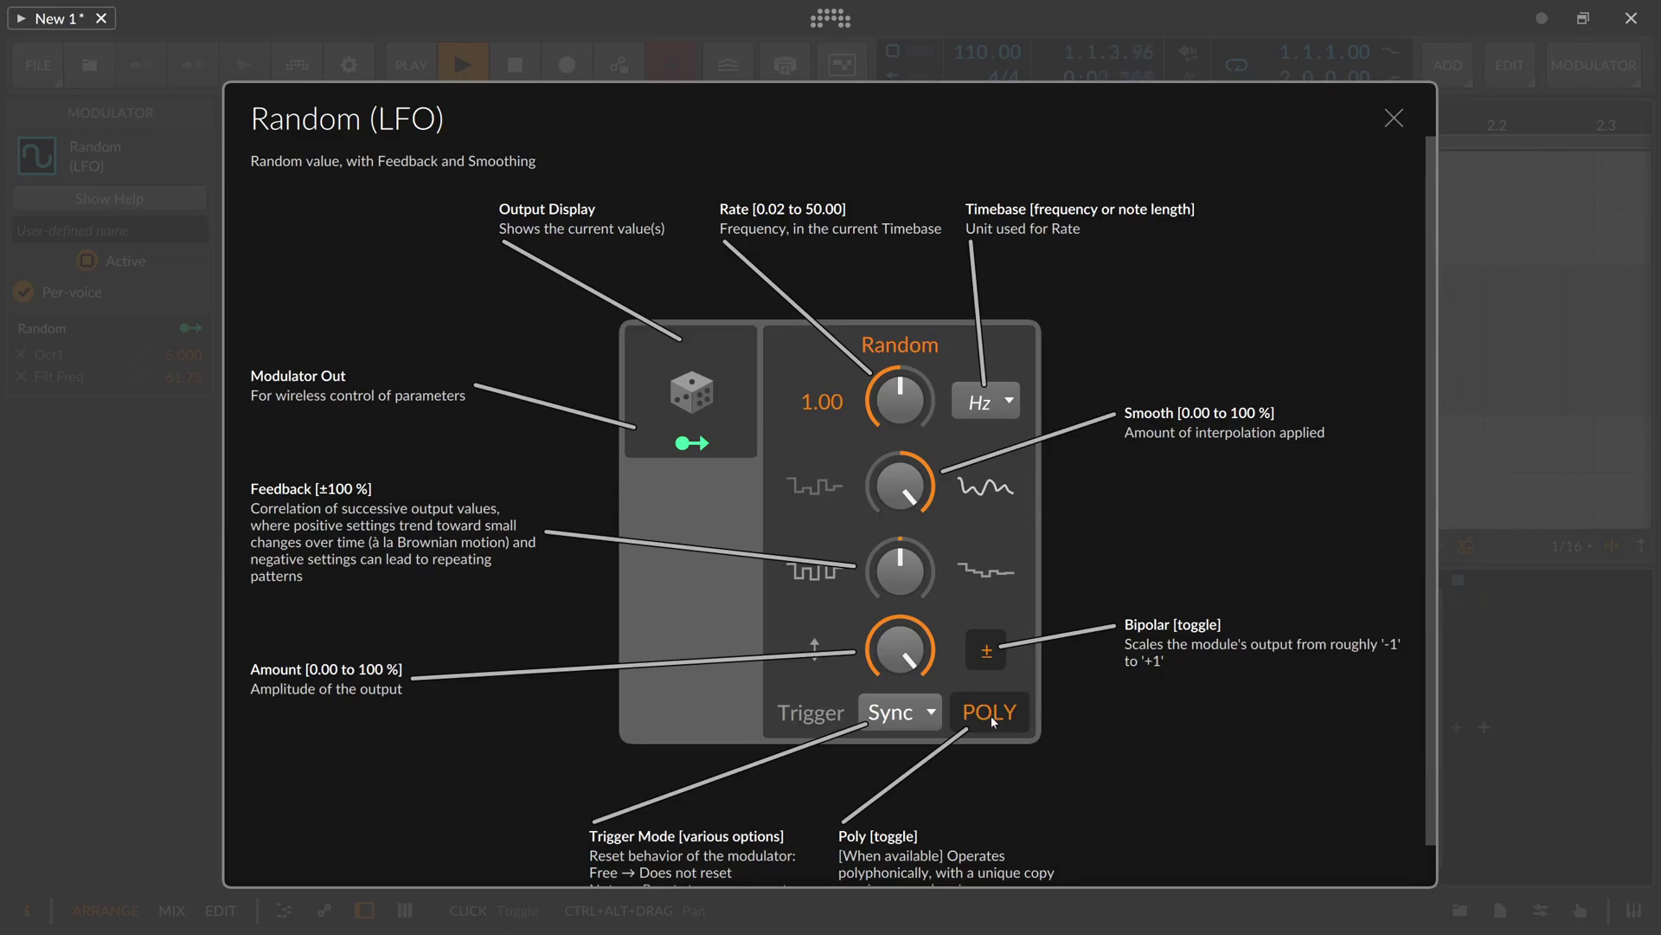
Step: Toggle the Random modulator's Poly mode on and back off so every voice shares one value
left_click(994, 718)
left_click(993, 713)
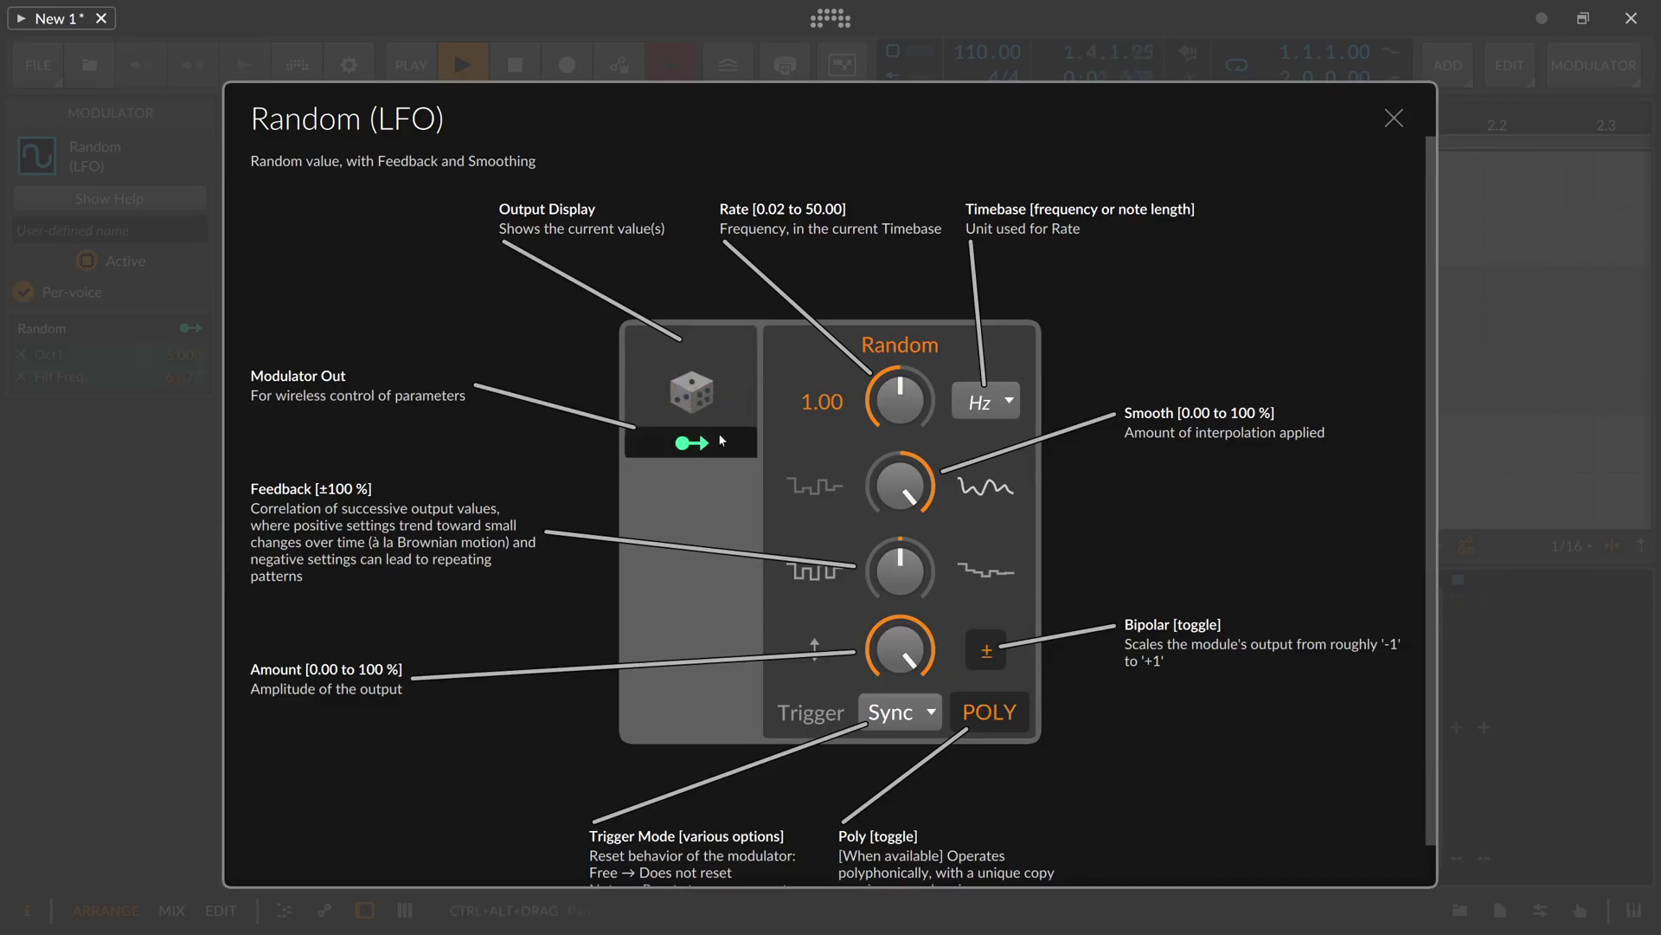
left_click(989, 709)
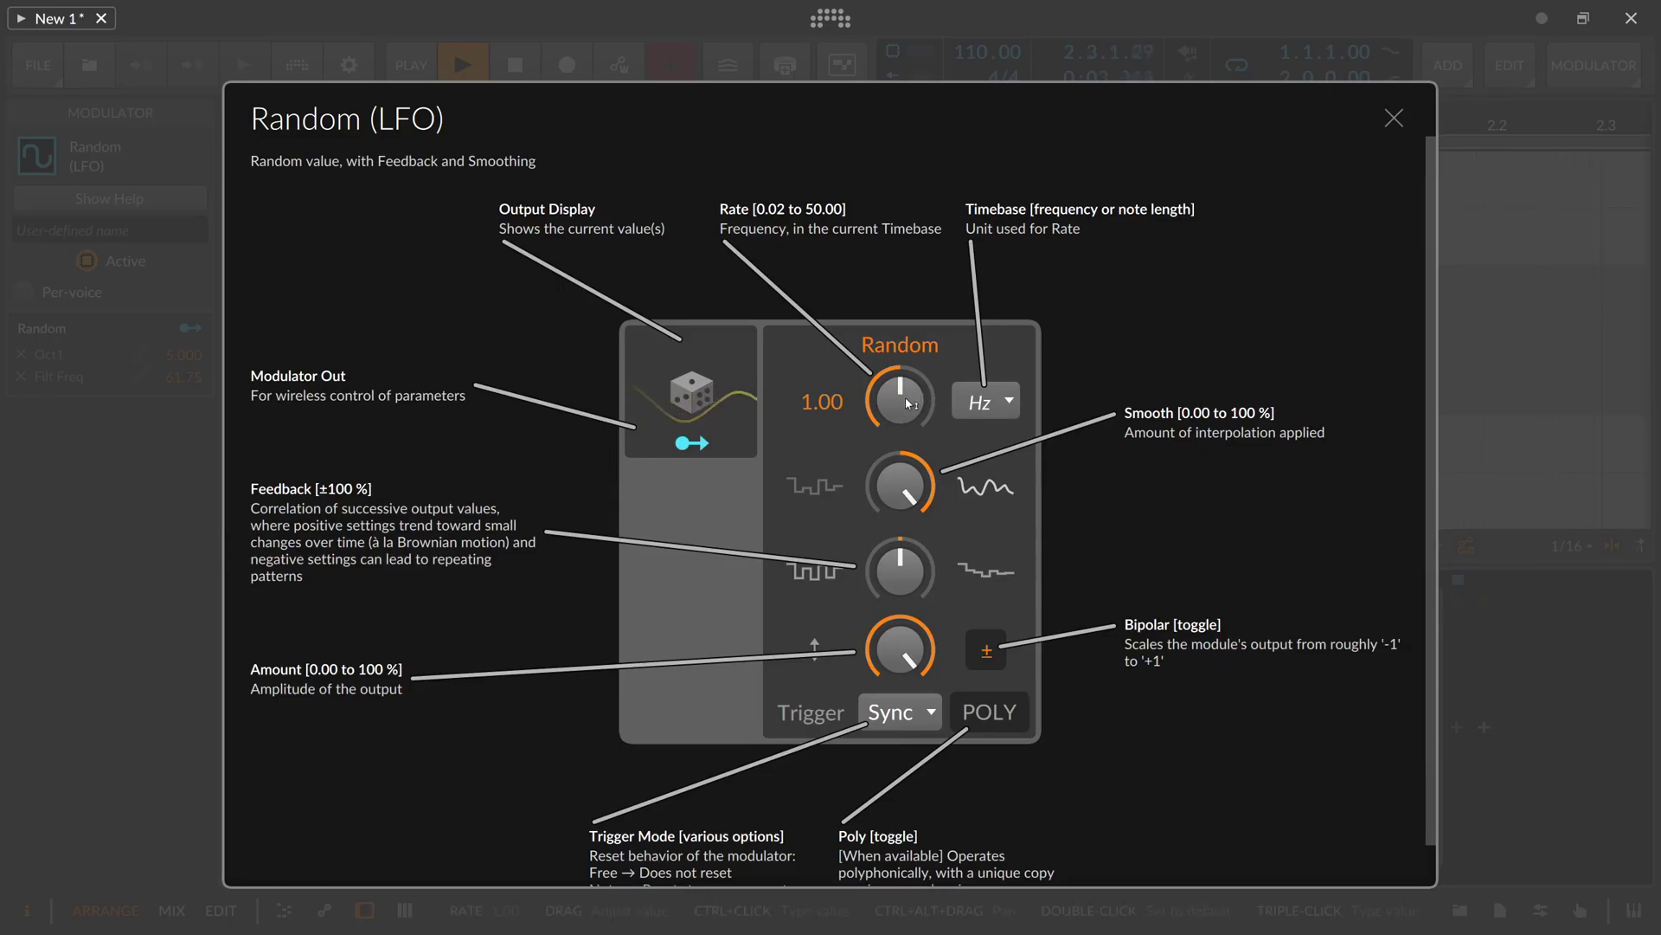
Step: Reset the Random rate to 1.00 and choose the Hold (rate of zero) timebase
mouse_move(905, 397)
left_mouse_down()
mouse_move(905, 458)
mouse_move(905, 415)
mouse_move(869, 419)
mouse_move(869, 381)
mouse_move(891, 459)
mouse_move(892, 397)
mouse_move(891, 418)
left_mouse_up()
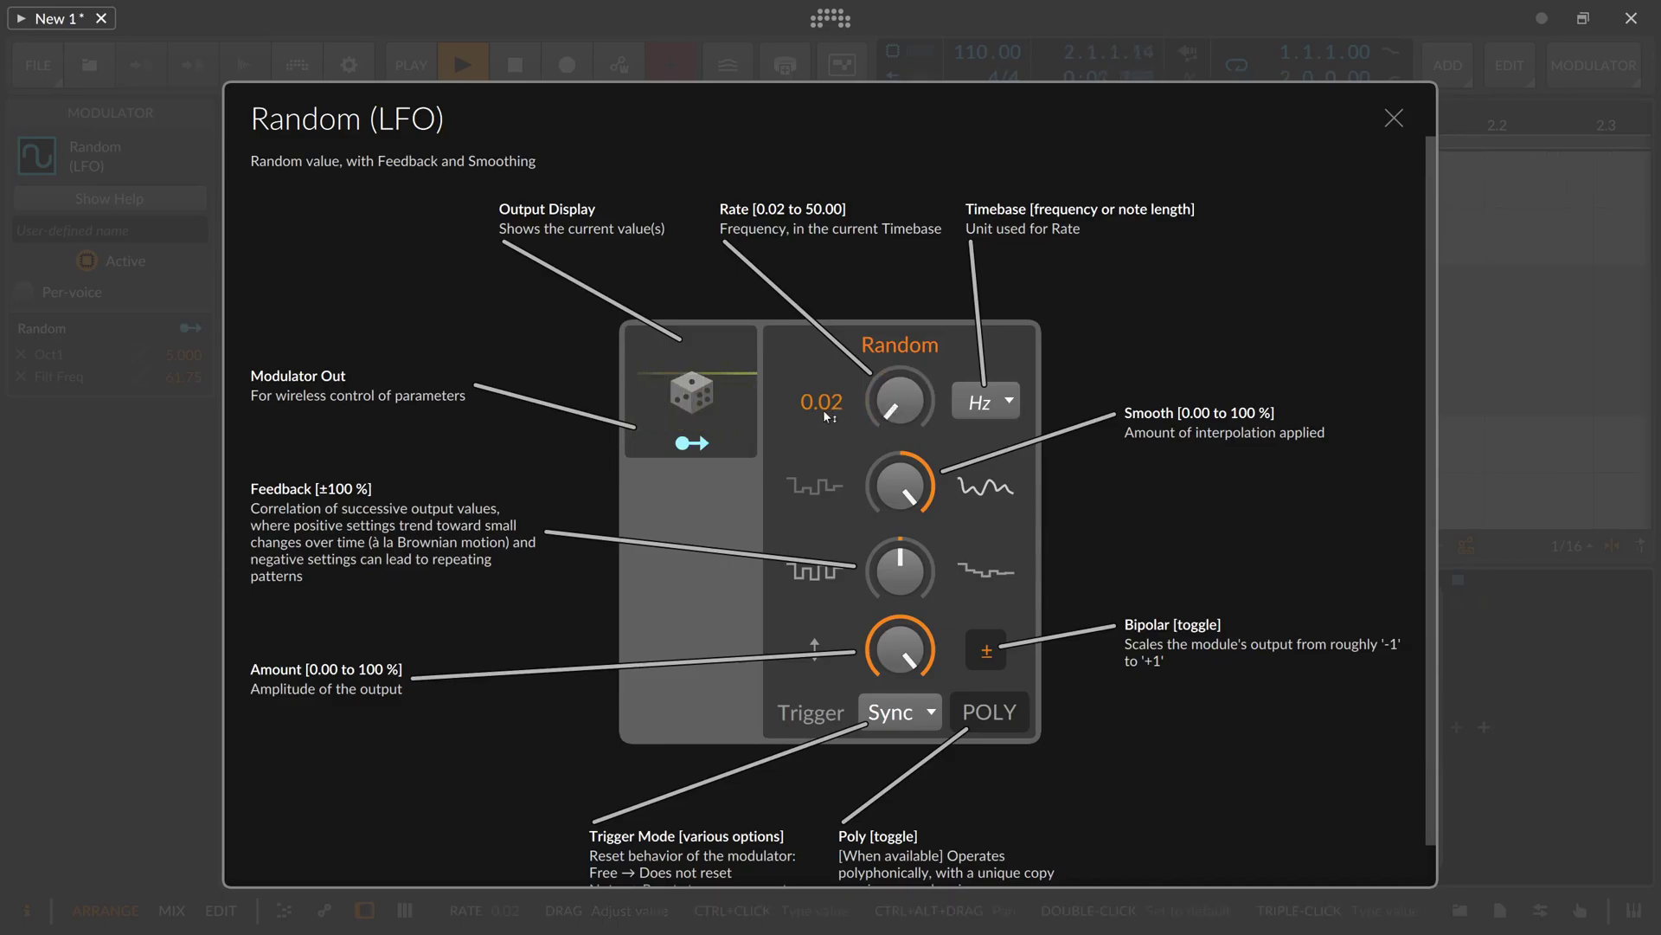
double_click(899, 400)
left_click(971, 403)
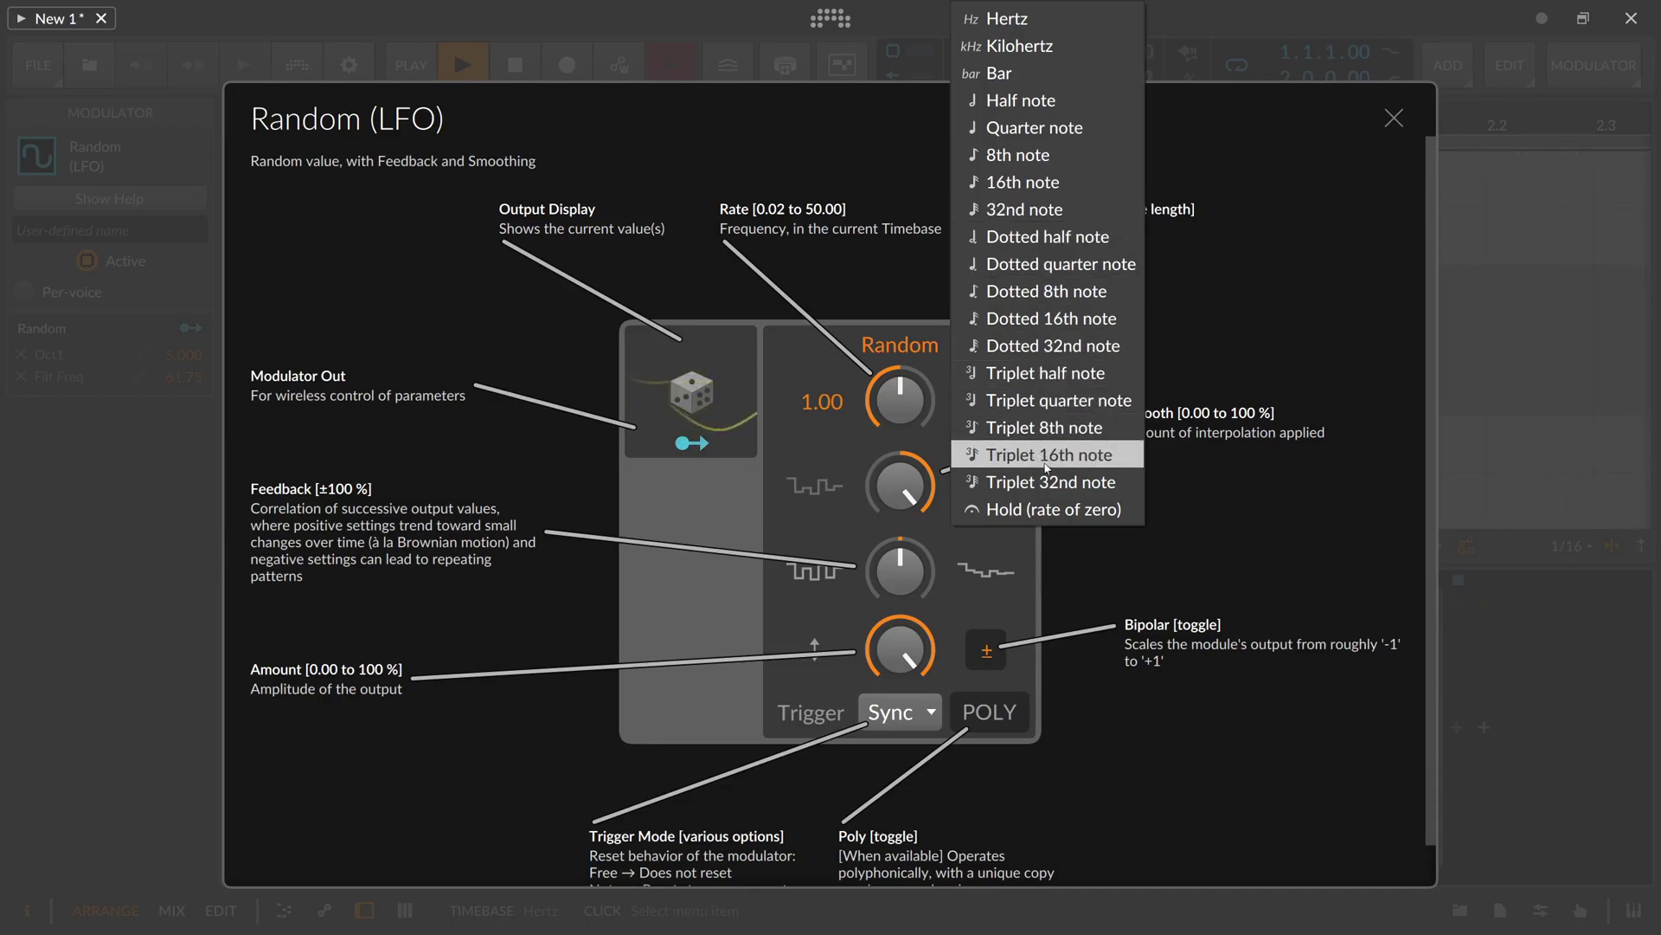
left_click(1029, 512)
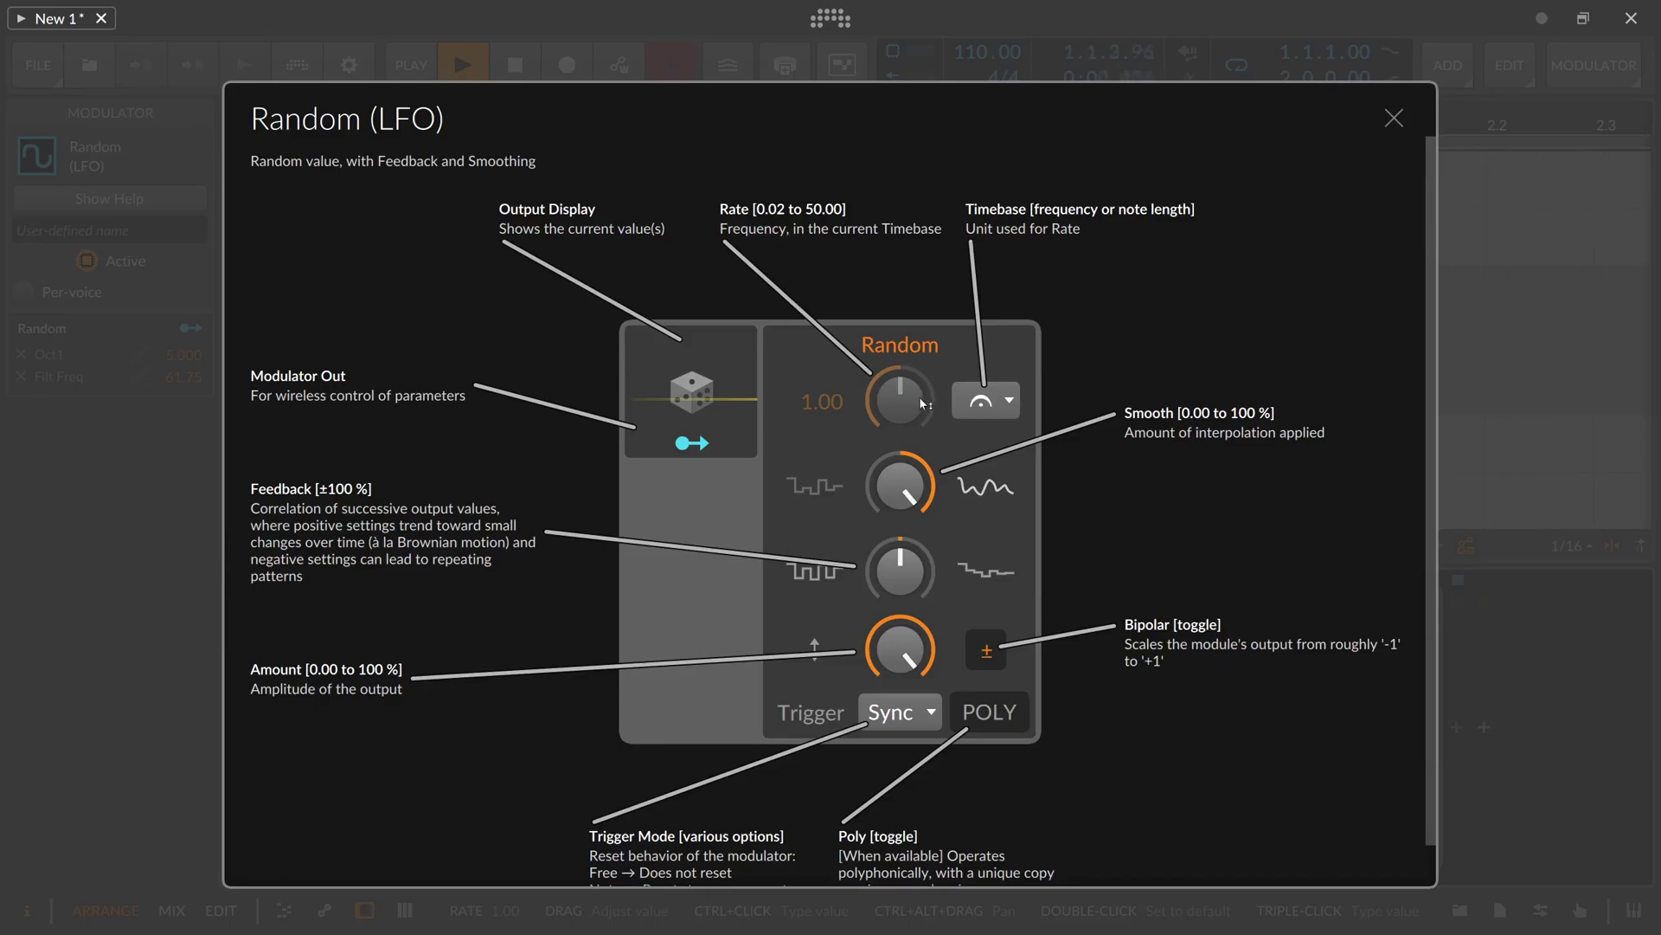
Step: Set the Random trigger to Note and turn Poly on for per-voice values
left_click(877, 718)
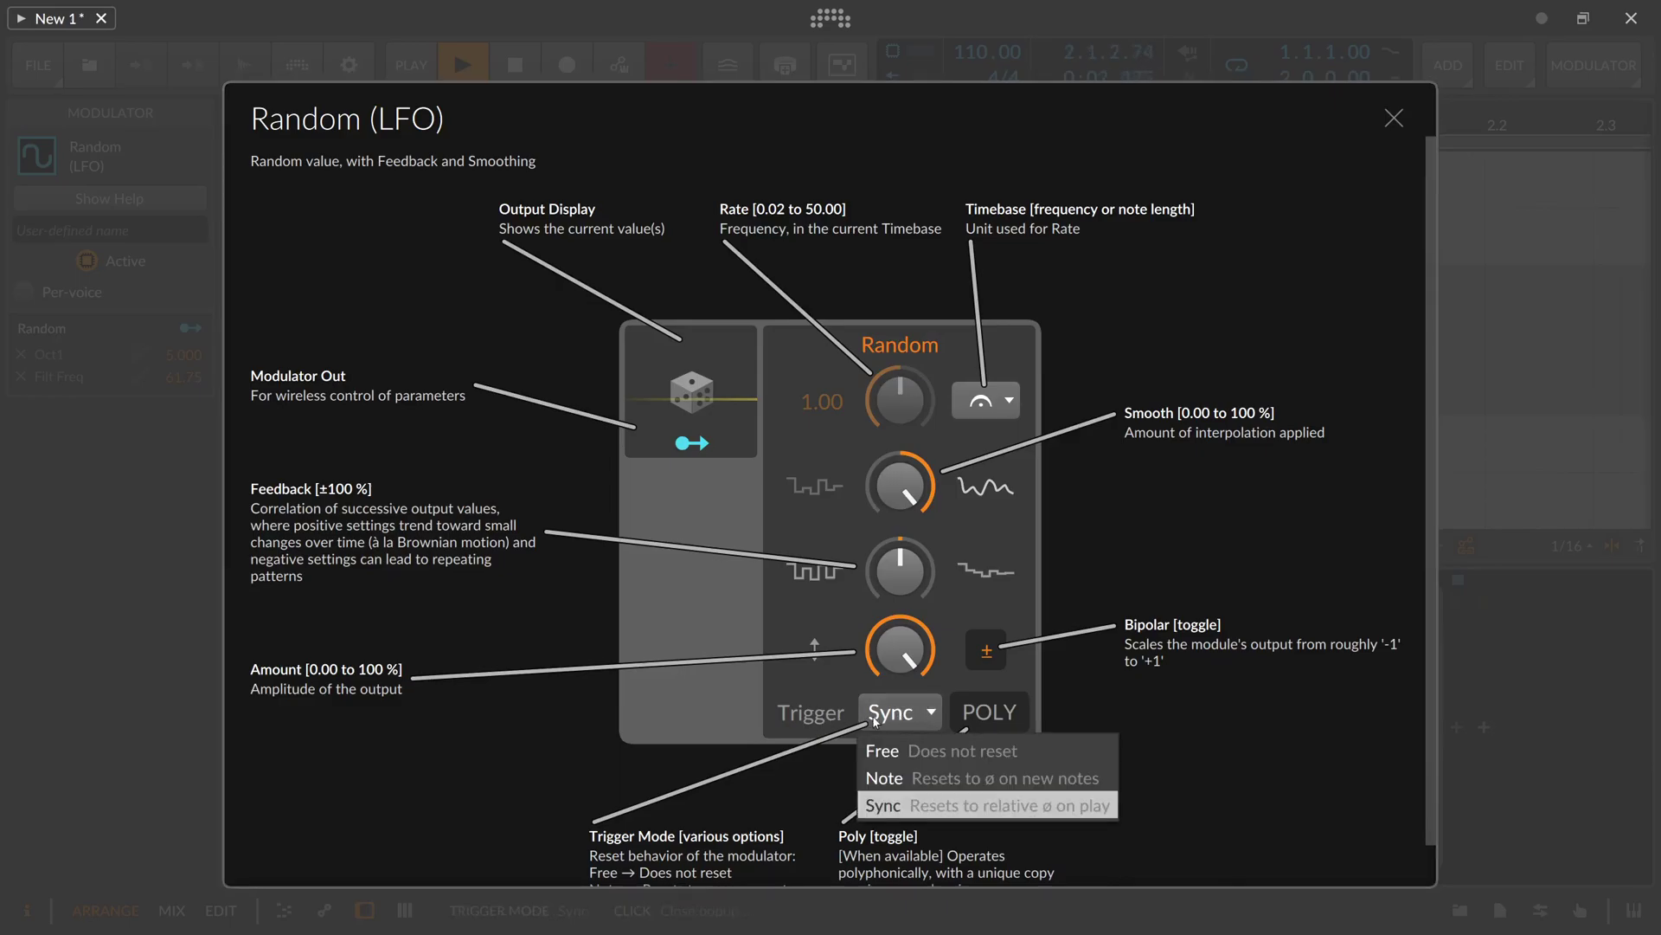
left_click(878, 719)
left_click(887, 720)
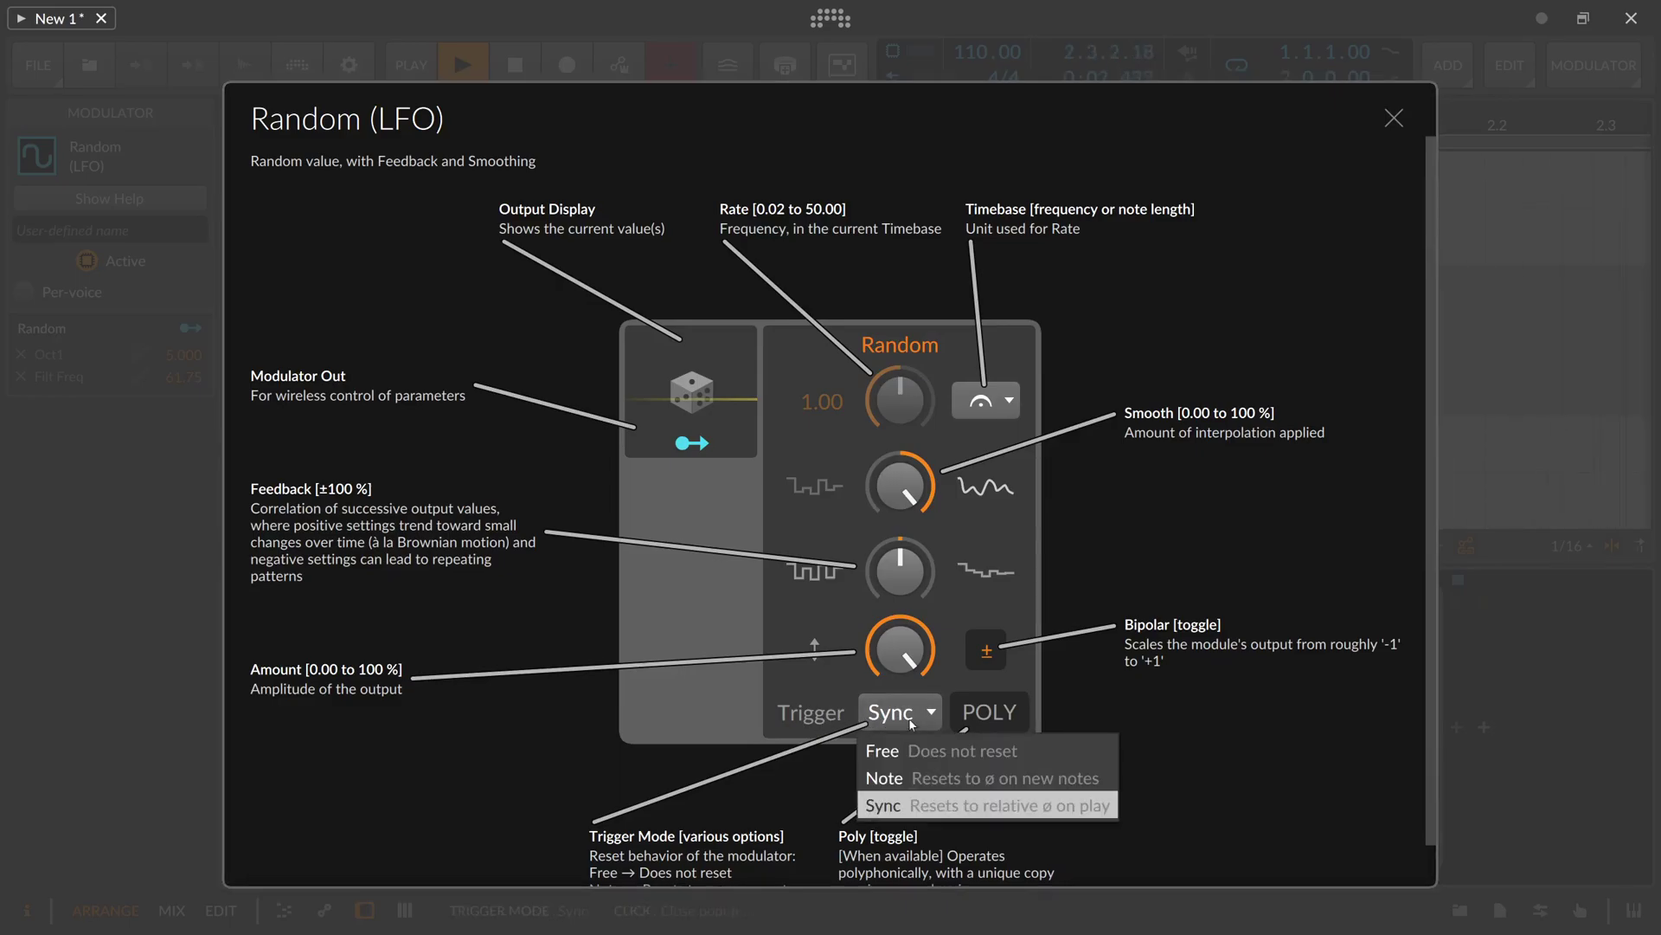
left_click(901, 779)
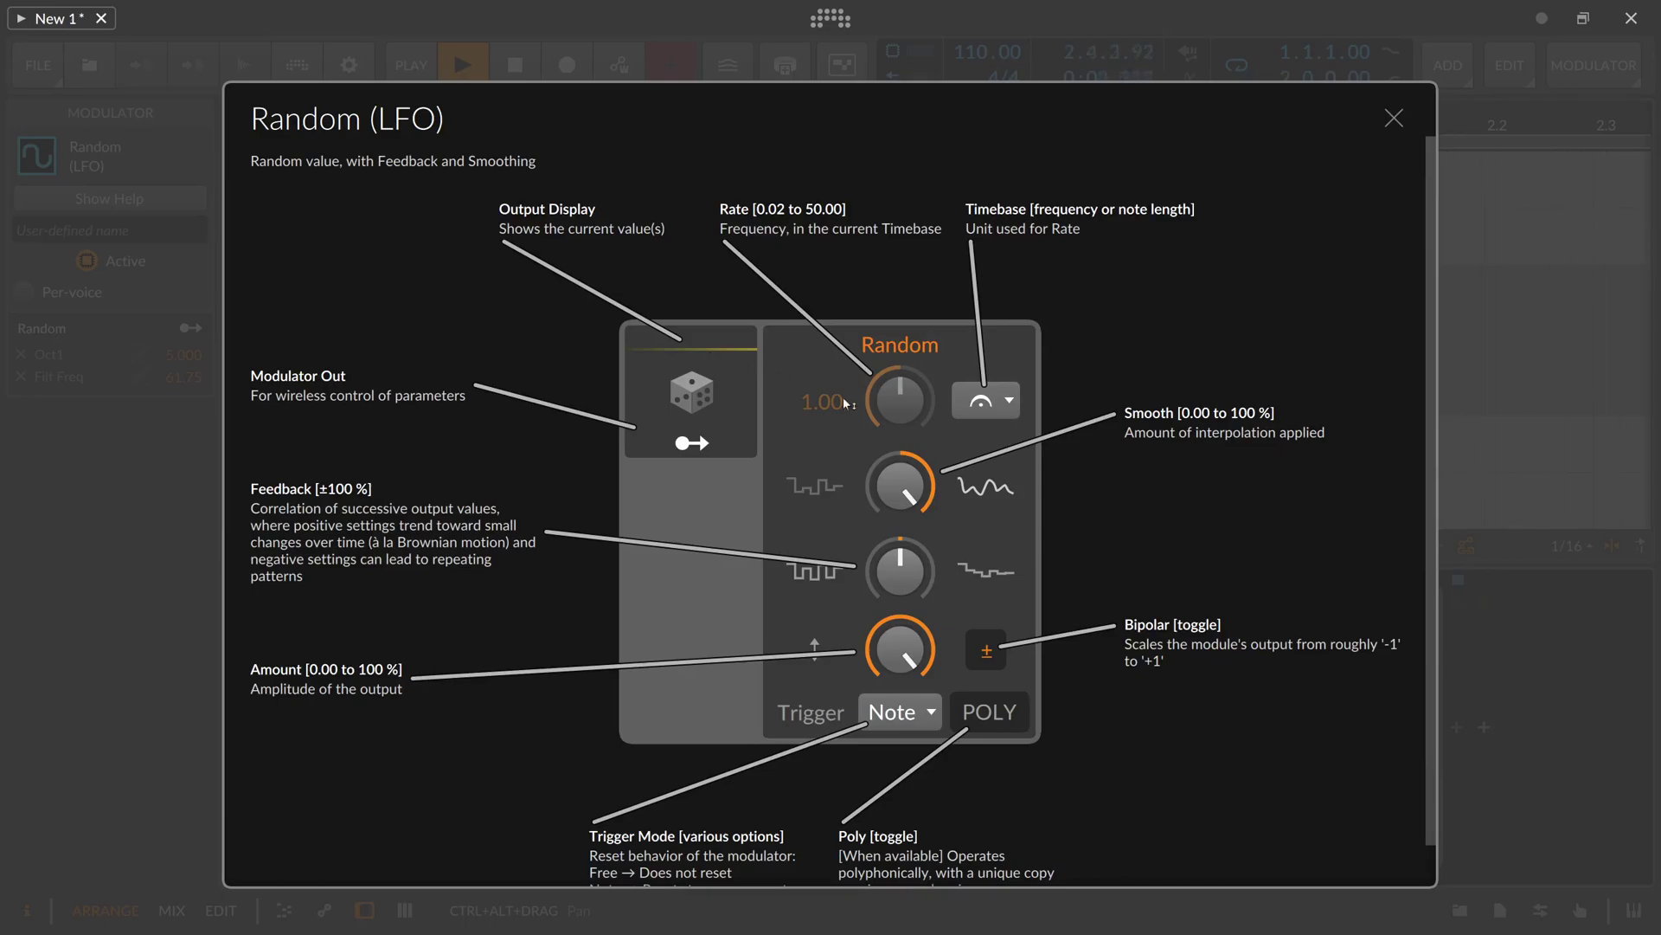
left_click(973, 711)
Step: Keep the Random timebase set to Hold (rate of zero)
left_click(980, 407)
left_click(990, 517)
left_click(987, 400)
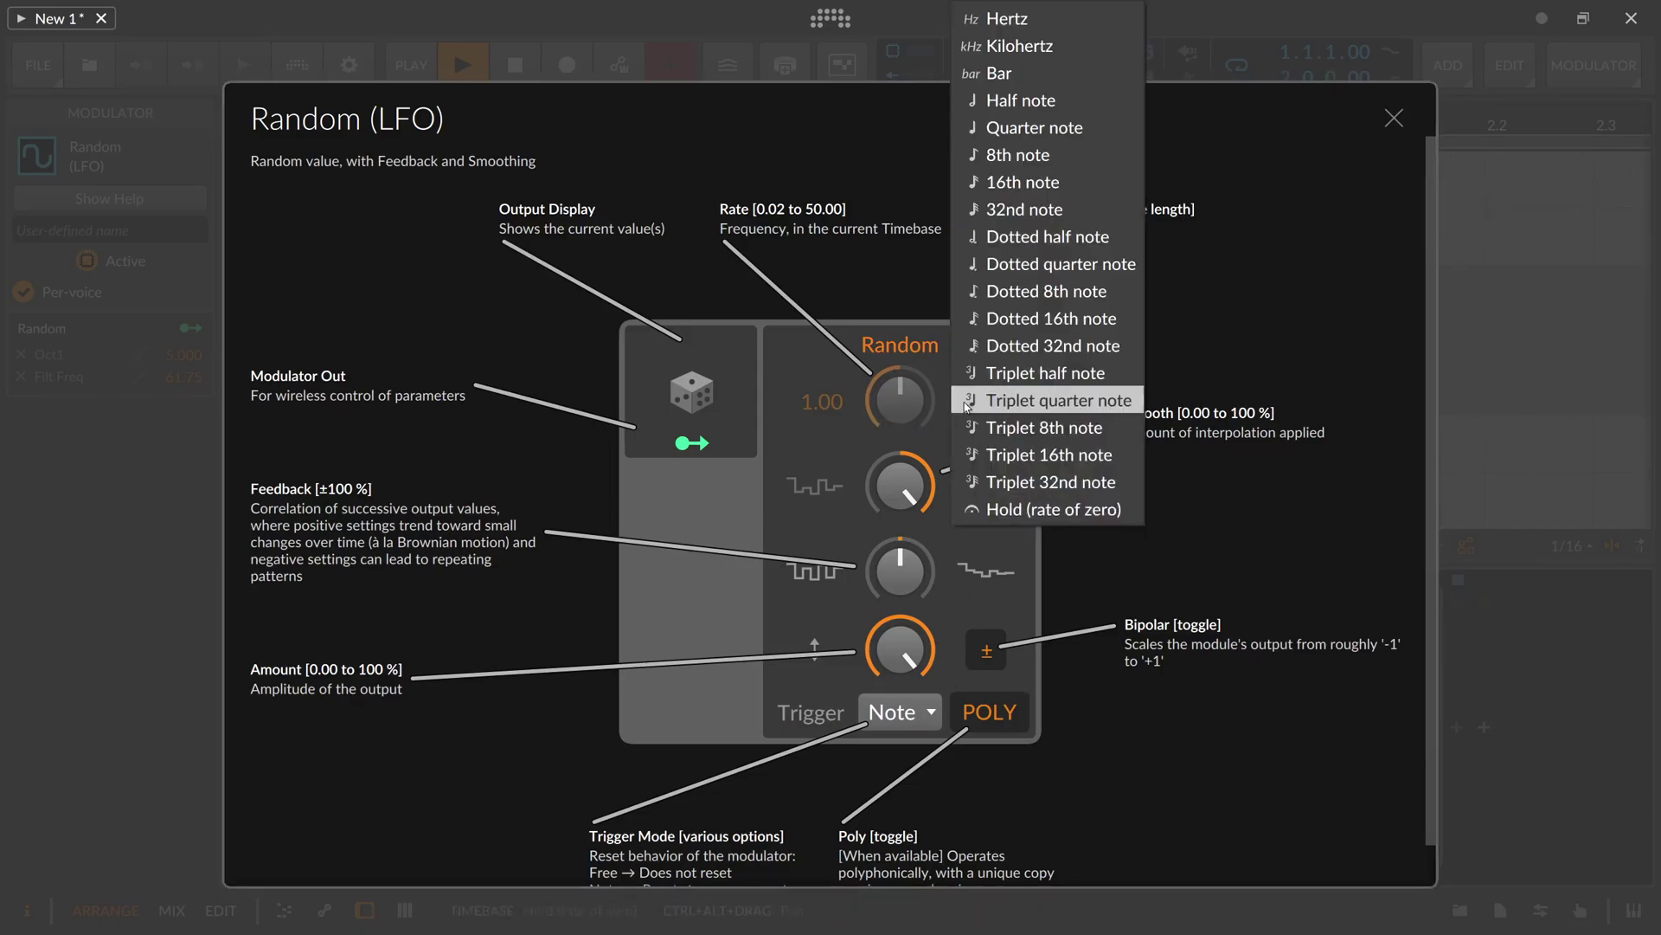
left_click(1045, 514)
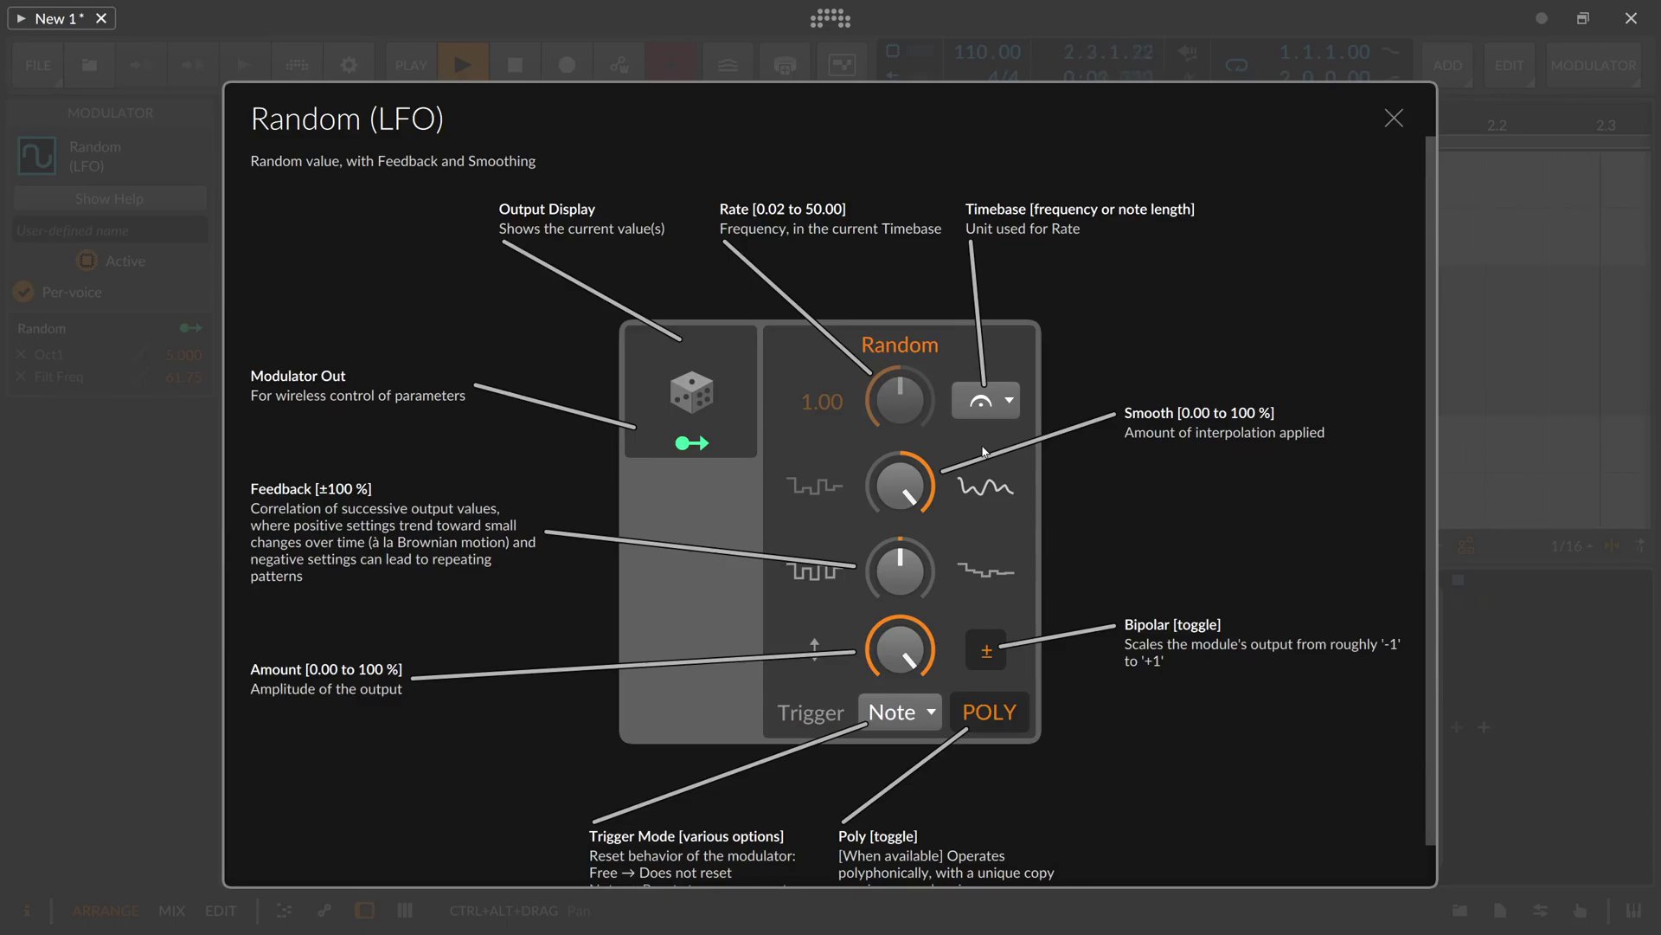
left_click(961, 402)
Step: Switch the timebase to Hz, set the trigger to Free and turn Poly off
left_click(1035, 19)
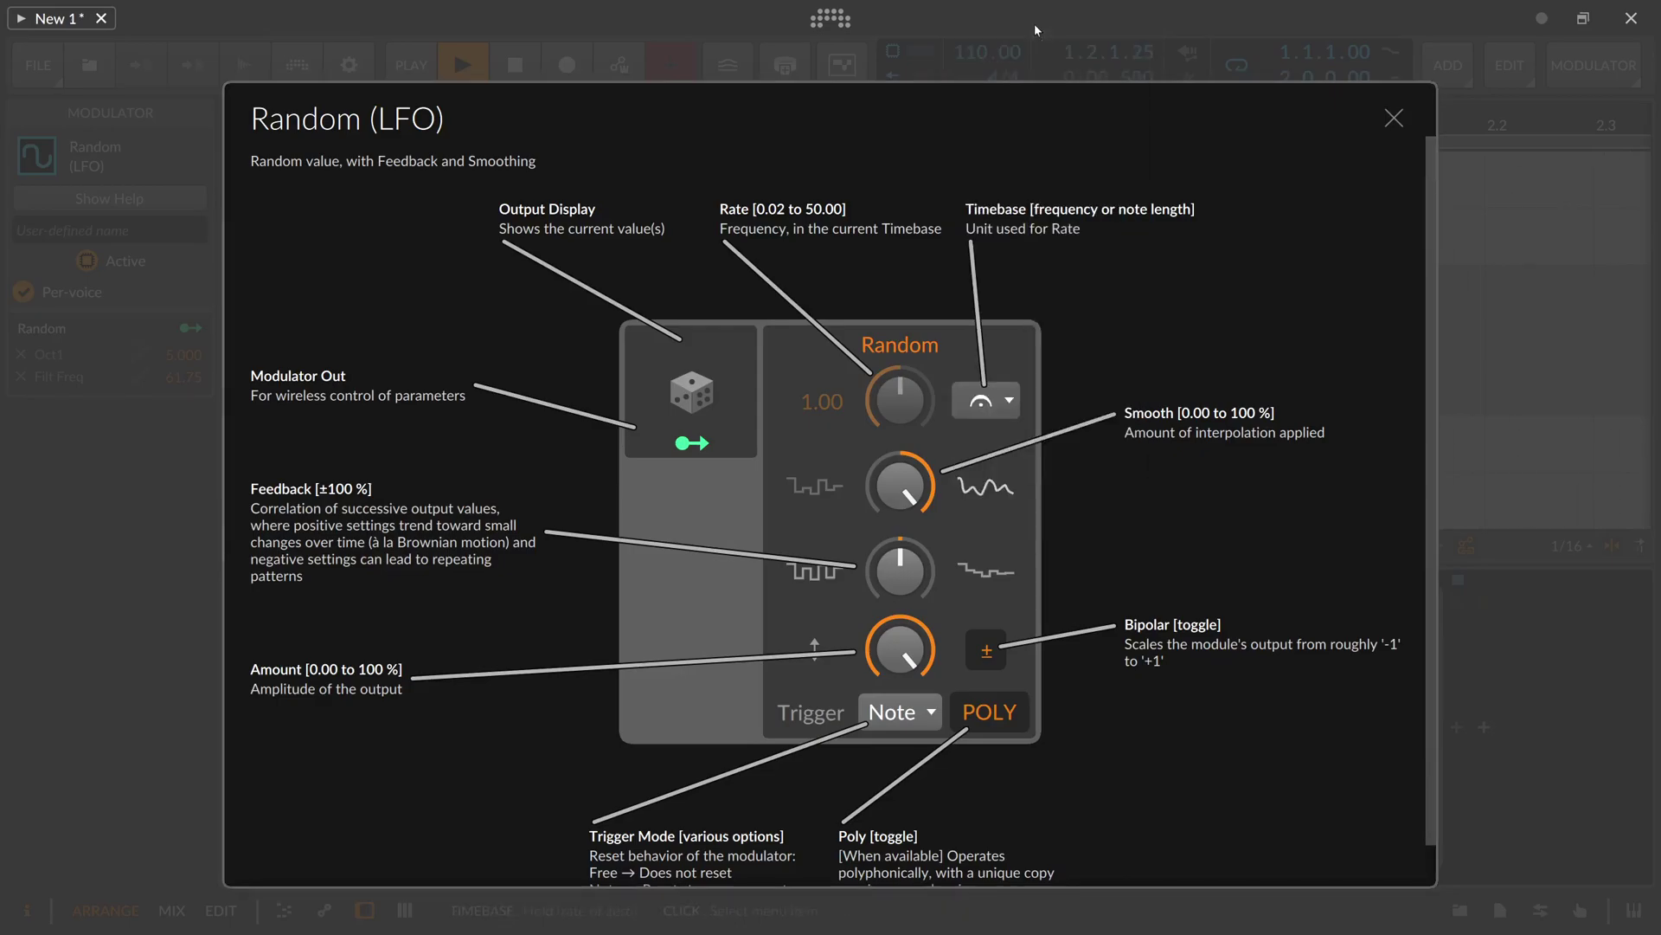
left_click_drag(908, 476, 906, 479)
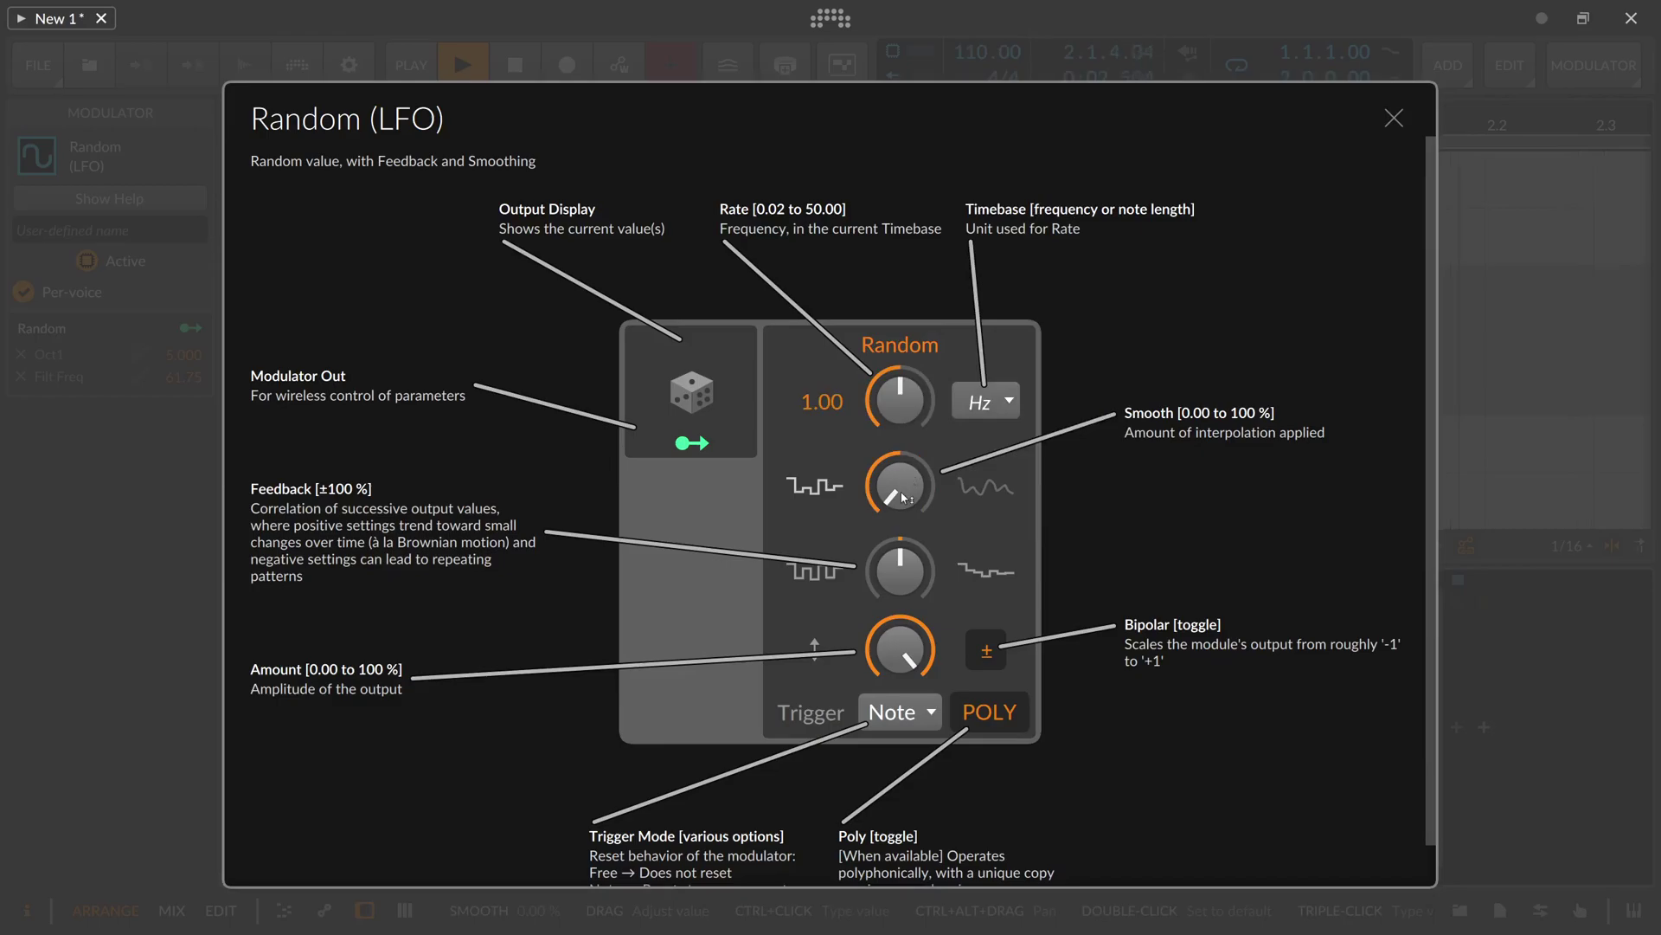
left_click(900, 711)
left_click(919, 746)
left_click(994, 699)
Step: Set Smooth to about 49 % and raise the Feedback
left_click_drag(900, 483, 900, 435)
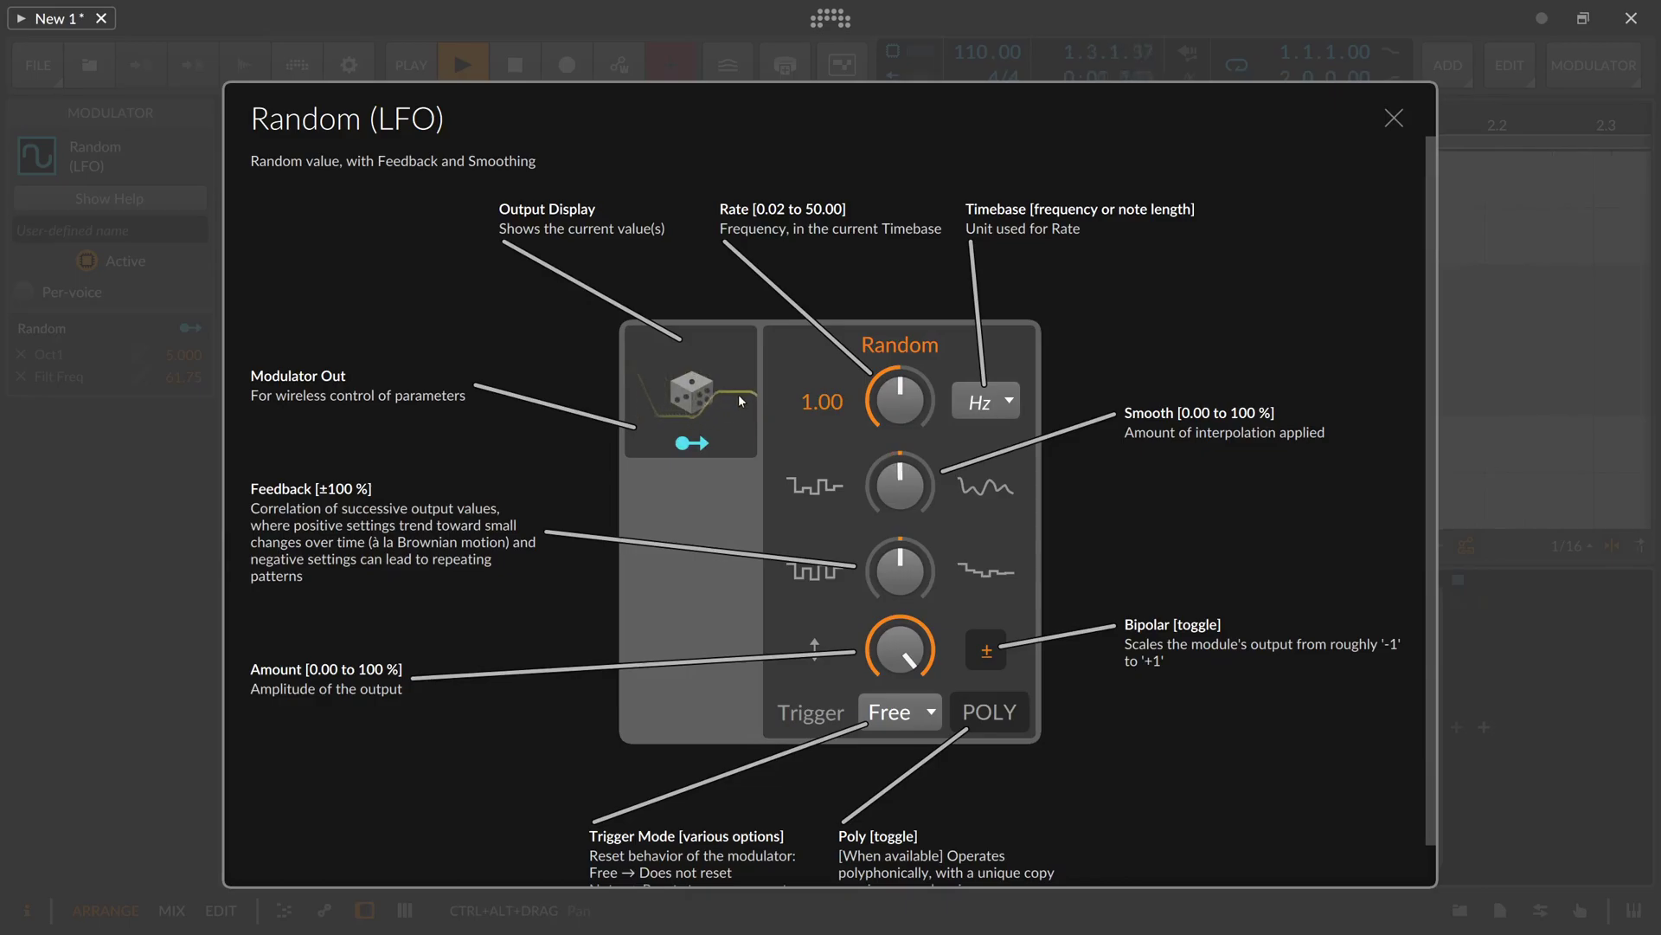
left_click_drag(898, 481, 898, 432)
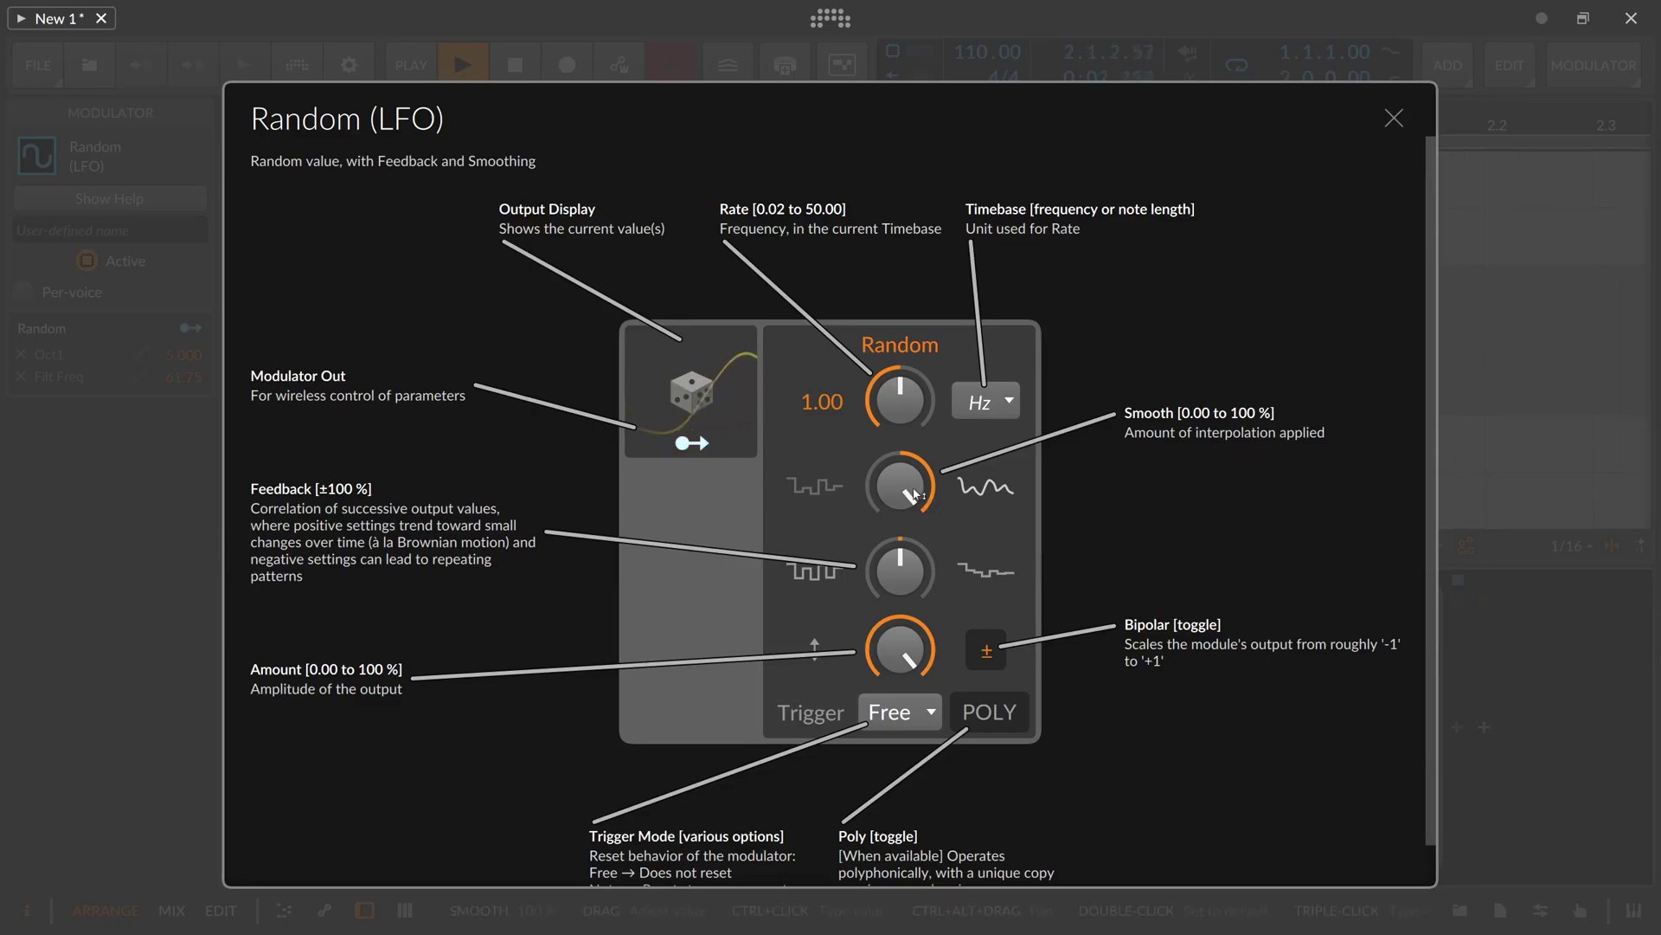
mouse_move(910, 486)
left_mouse_down()
mouse_move(911, 519)
mouse_move(911, 450)
mouse_move(910, 493)
left_mouse_up()
left_click_drag(910, 495, 910, 512)
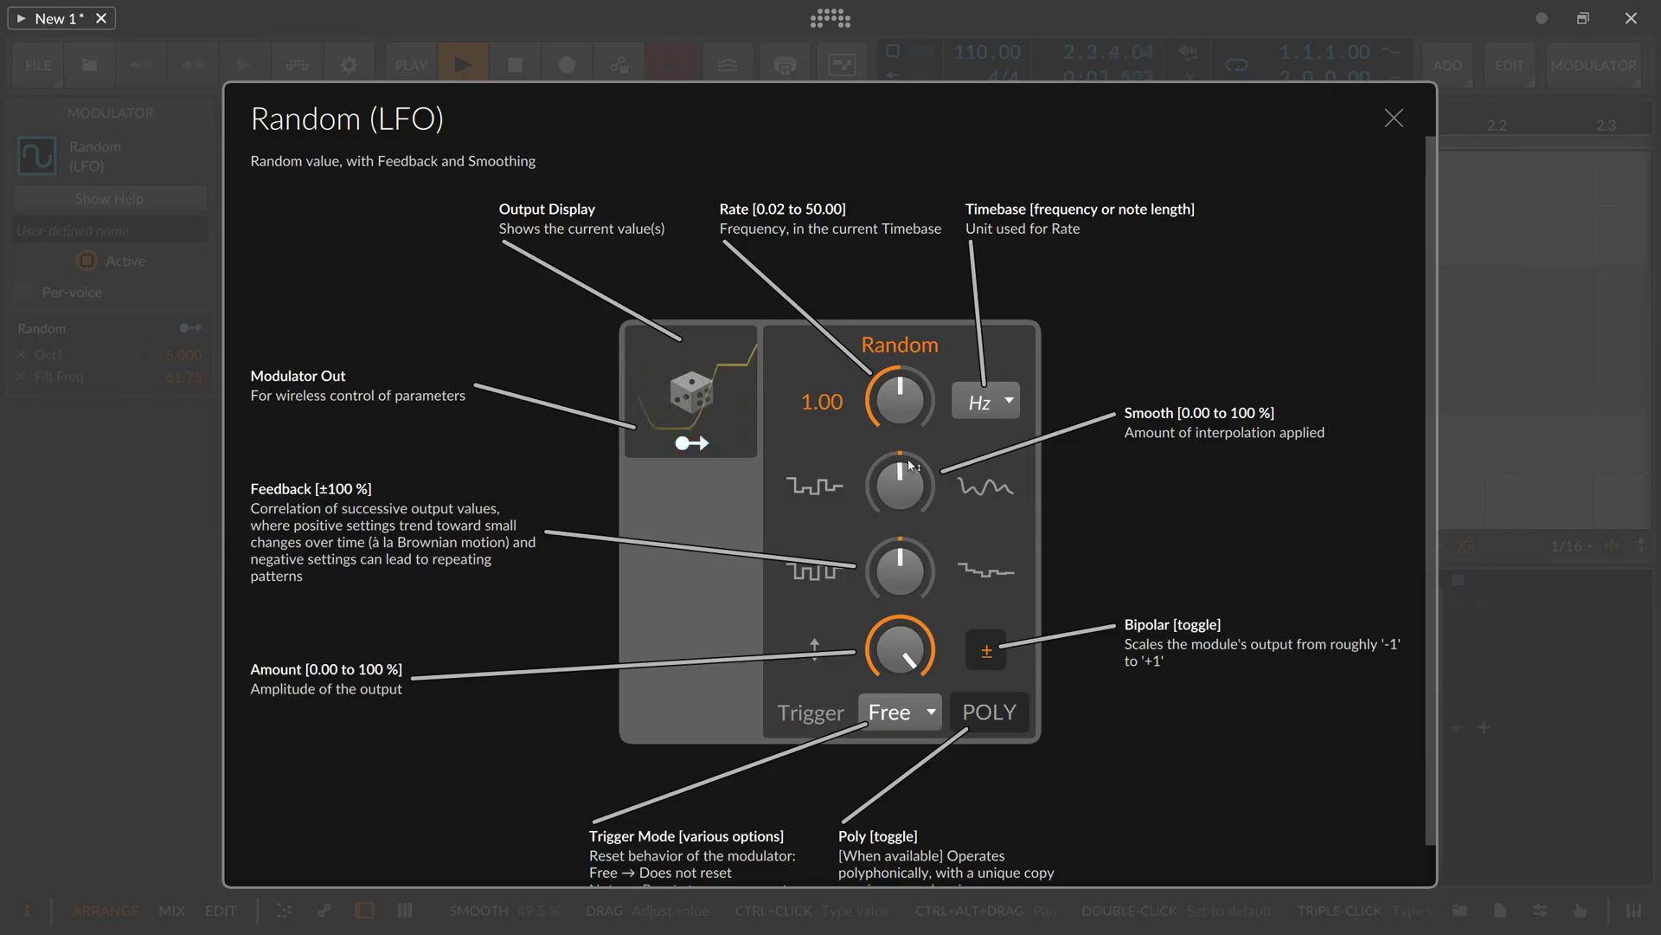
left_click_drag(885, 592, 904, 578)
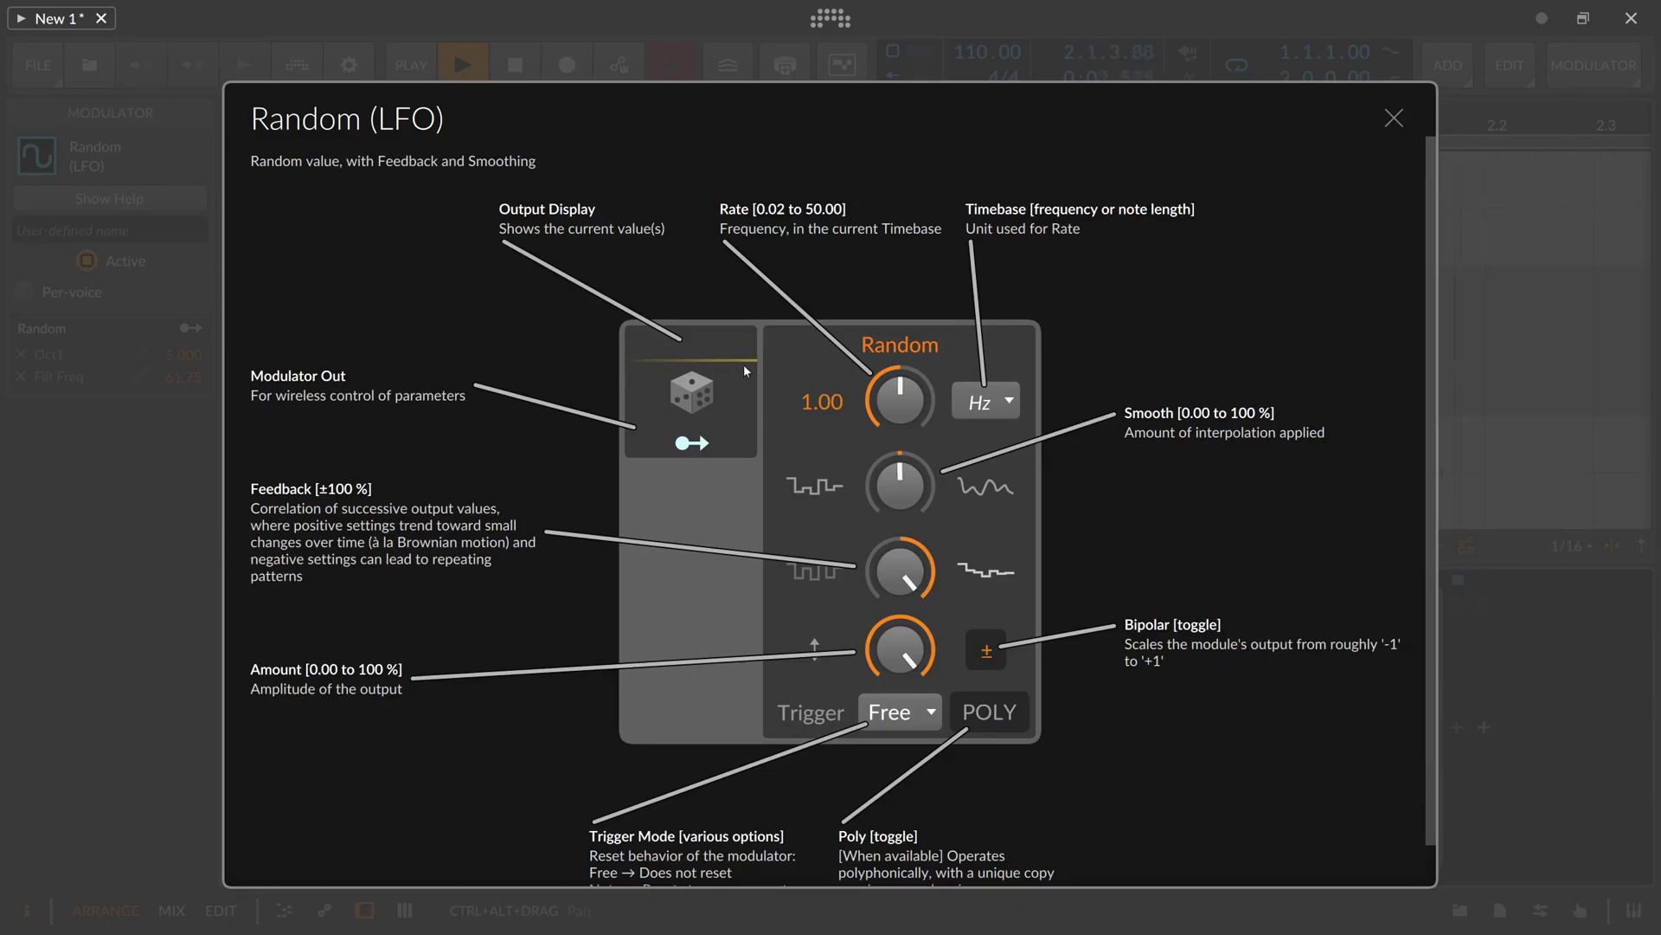
Step: Drive Feedback down to -100 %, adjust Smooth, and set the rate to 11.09 Hz
left_click_drag(900, 569, 900, 578)
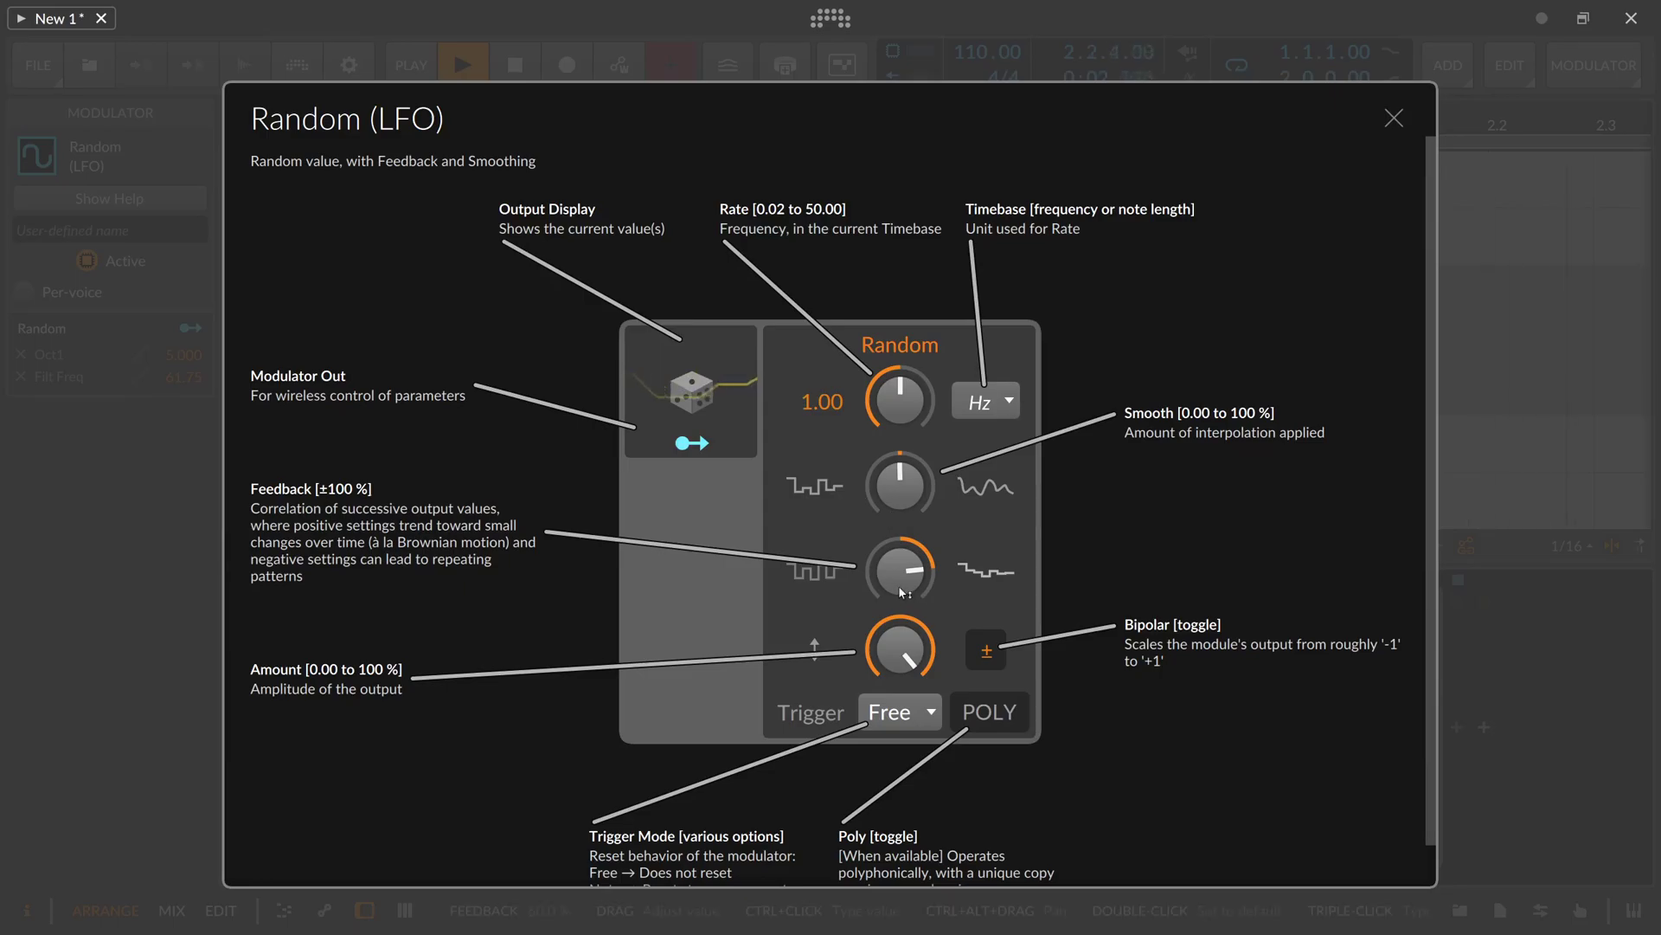
left_click_drag(902, 592, 900, 657)
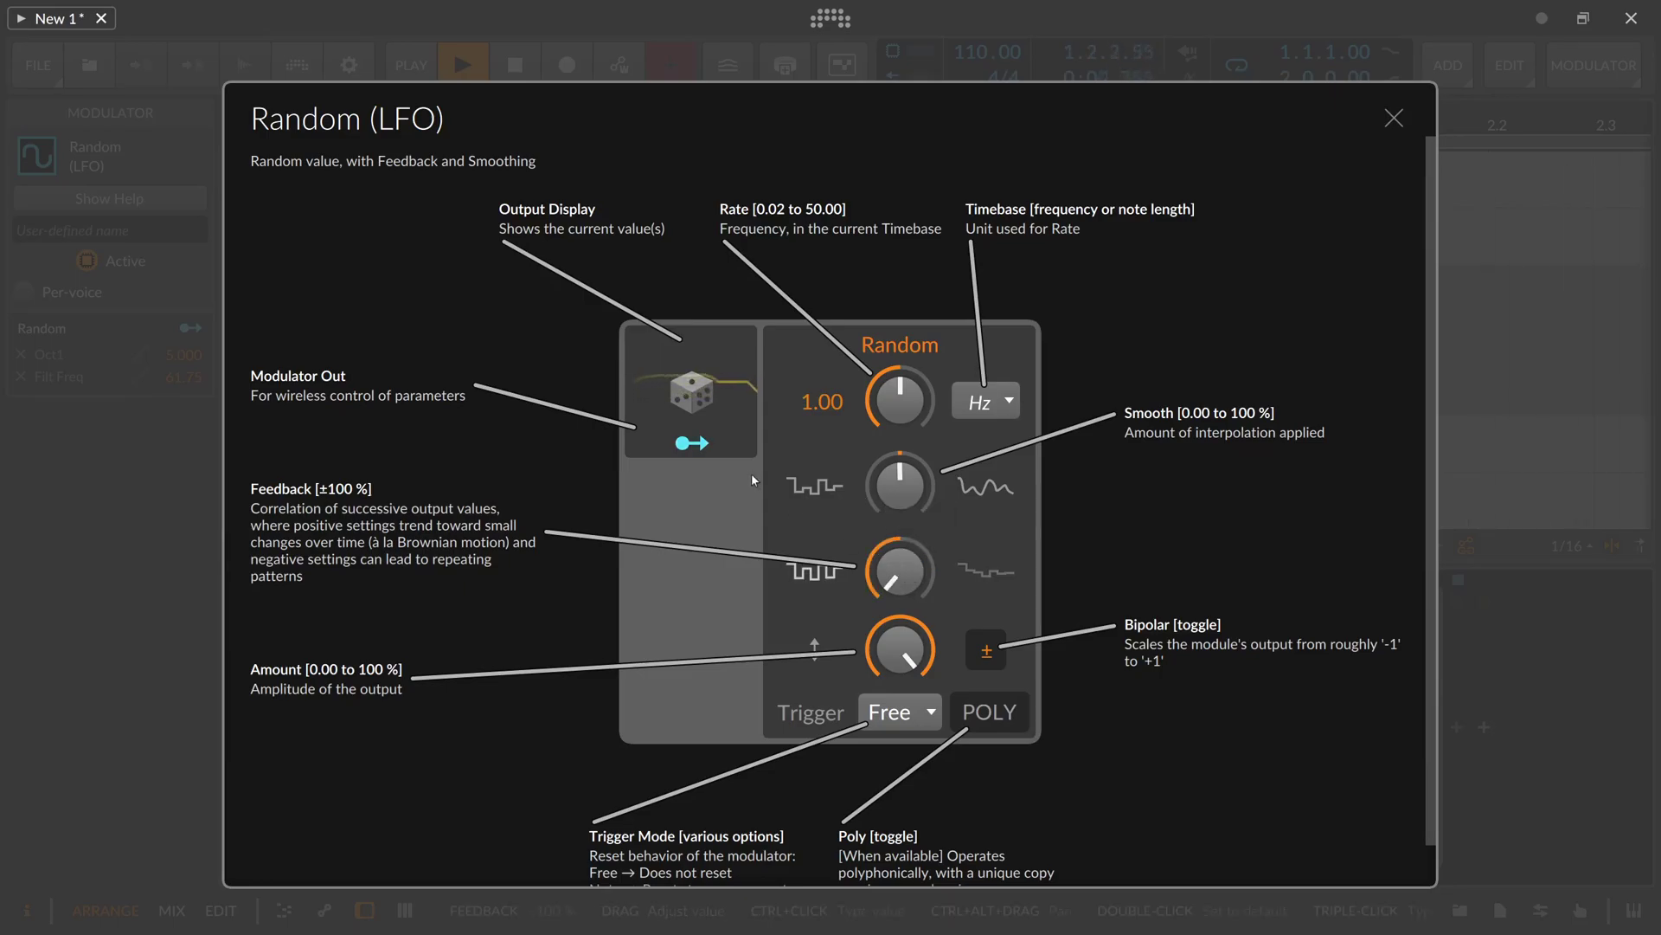
left_click_drag(900, 483, 900, 541)
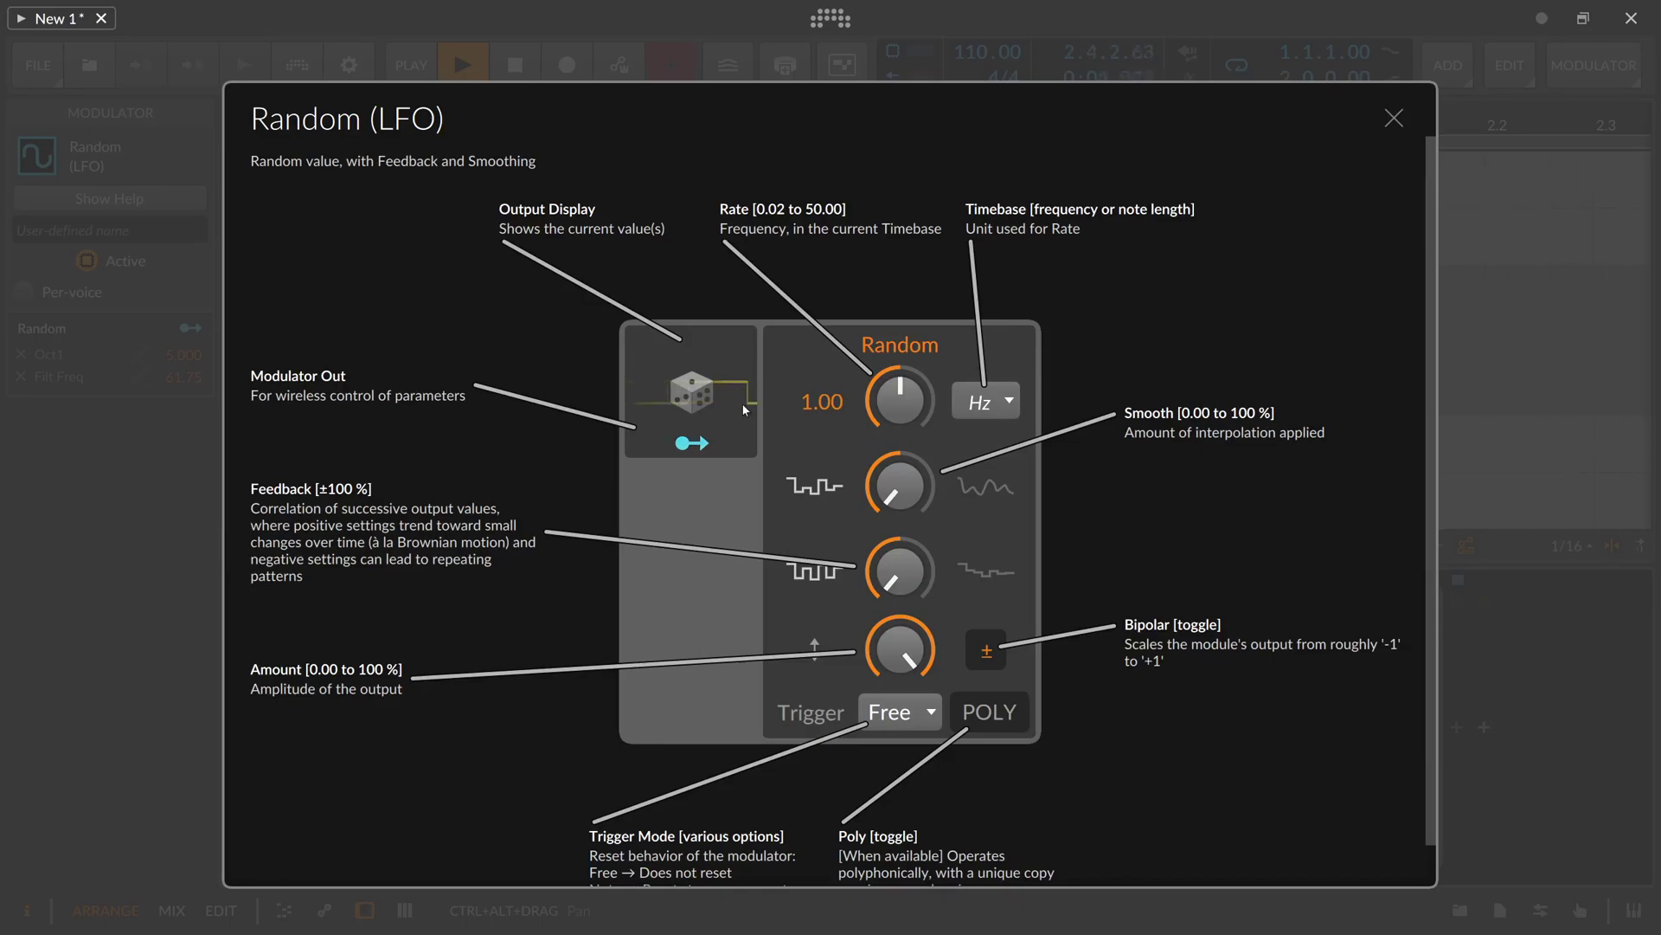
left_click_drag(900, 402, 900, 362)
Step: Drop Smooth to its minimum and, after trying several values, reset Feedback to 0 %
left_click_drag(900, 500, 900, 415)
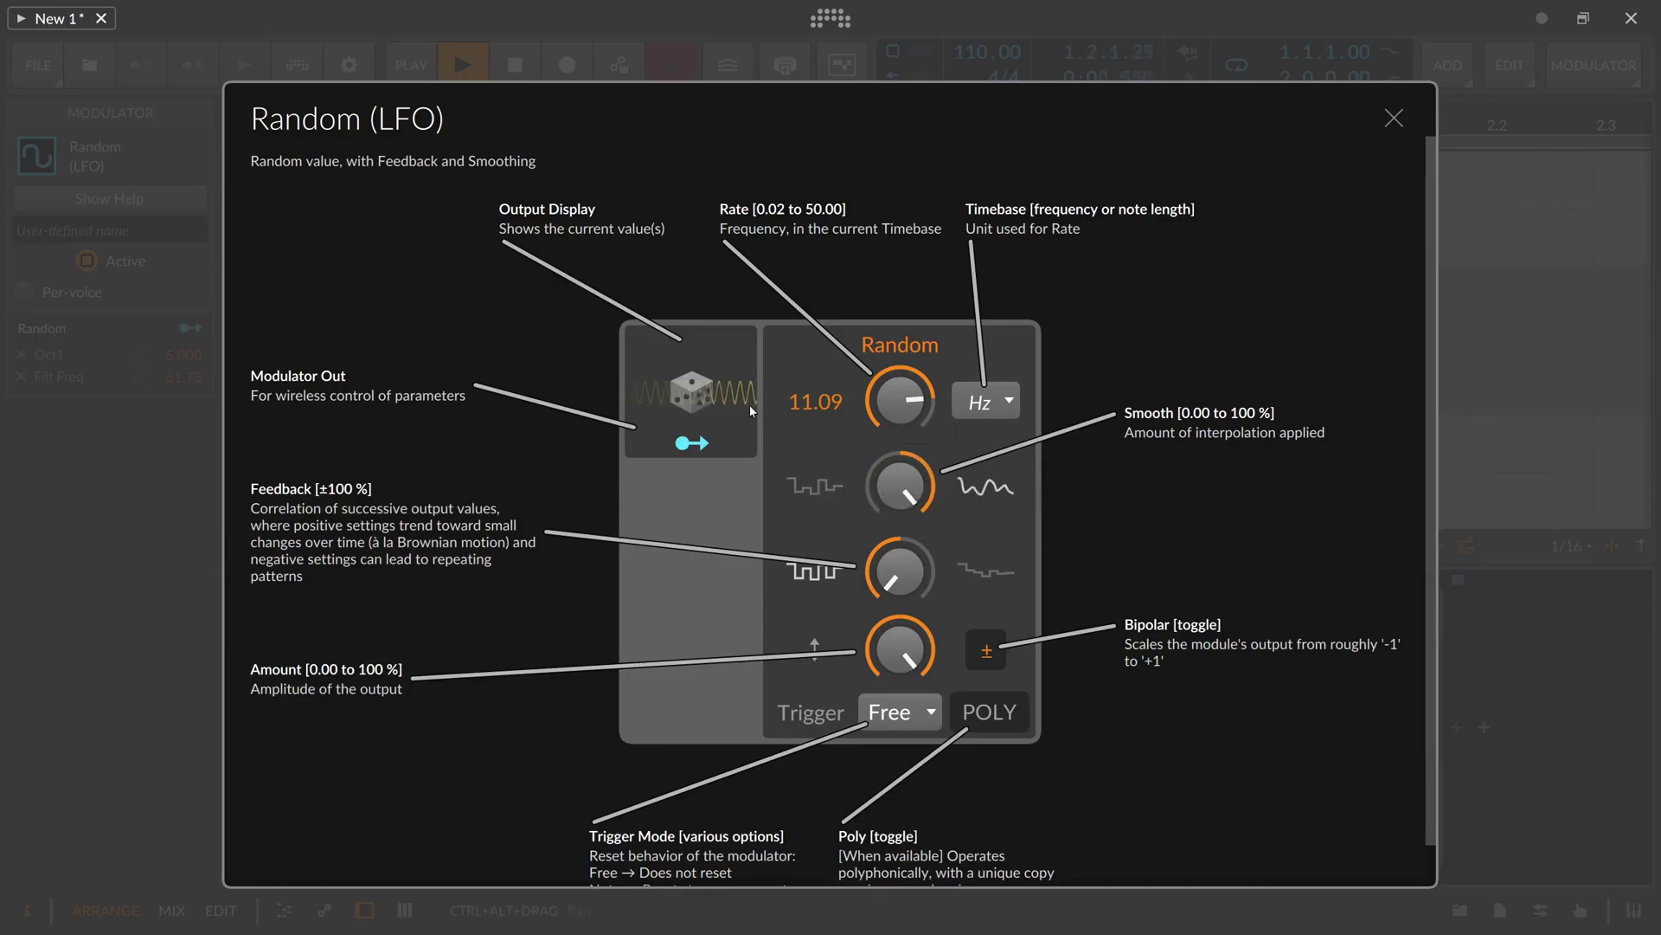
double_click(902, 480)
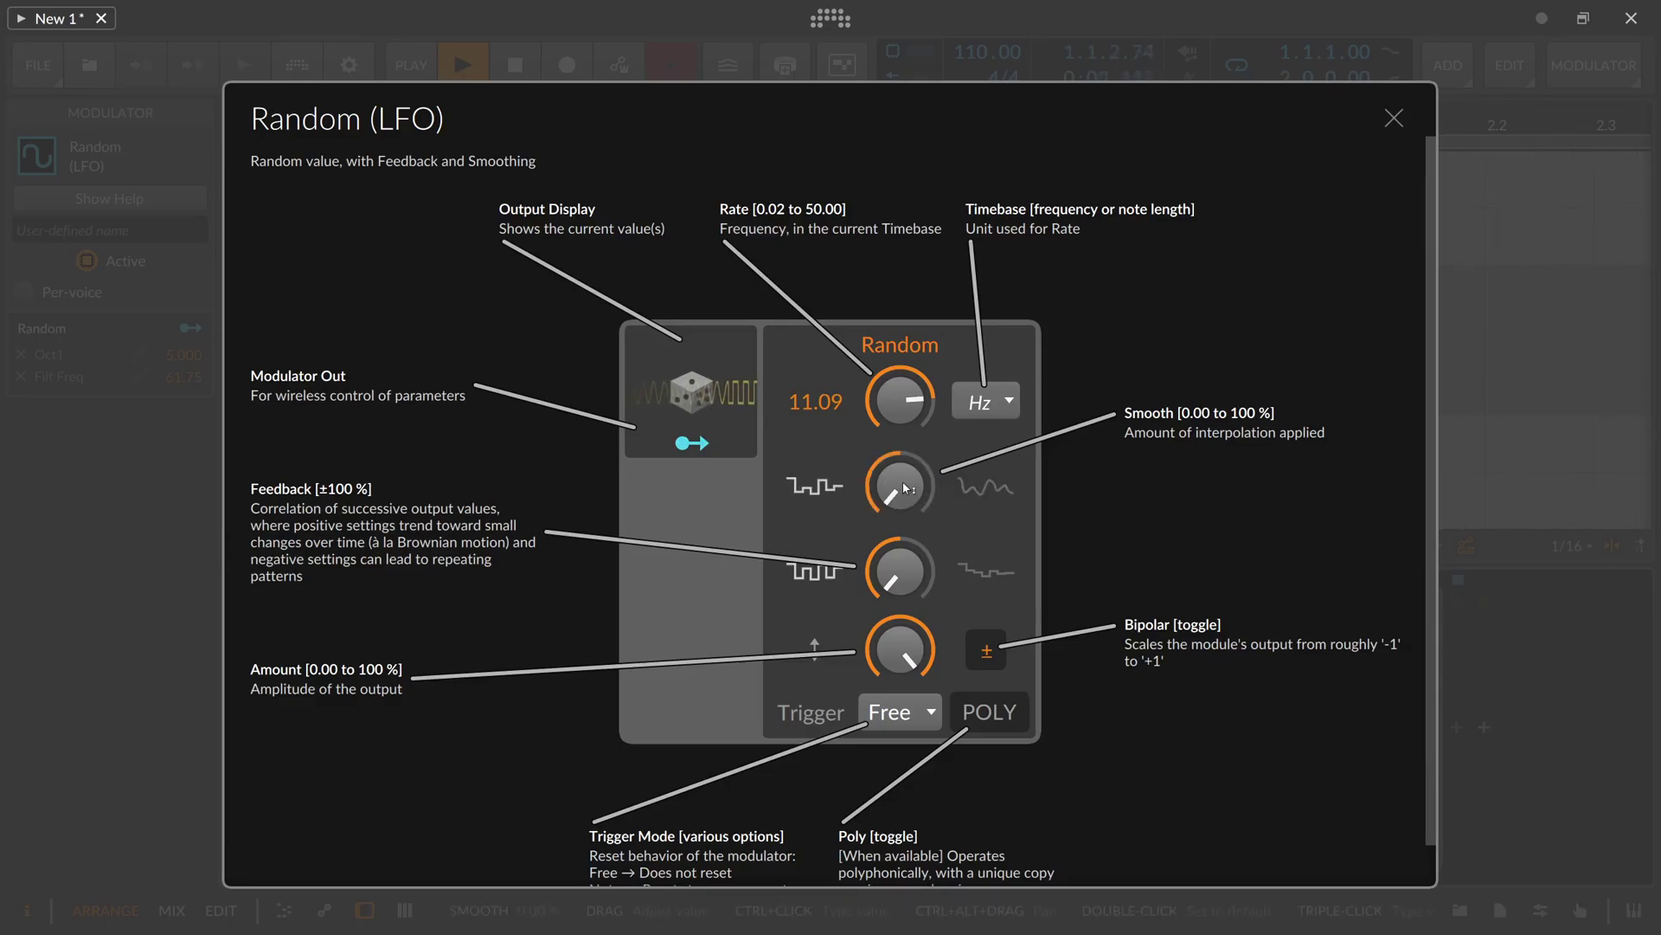
left_click_drag(901, 579, 900, 584)
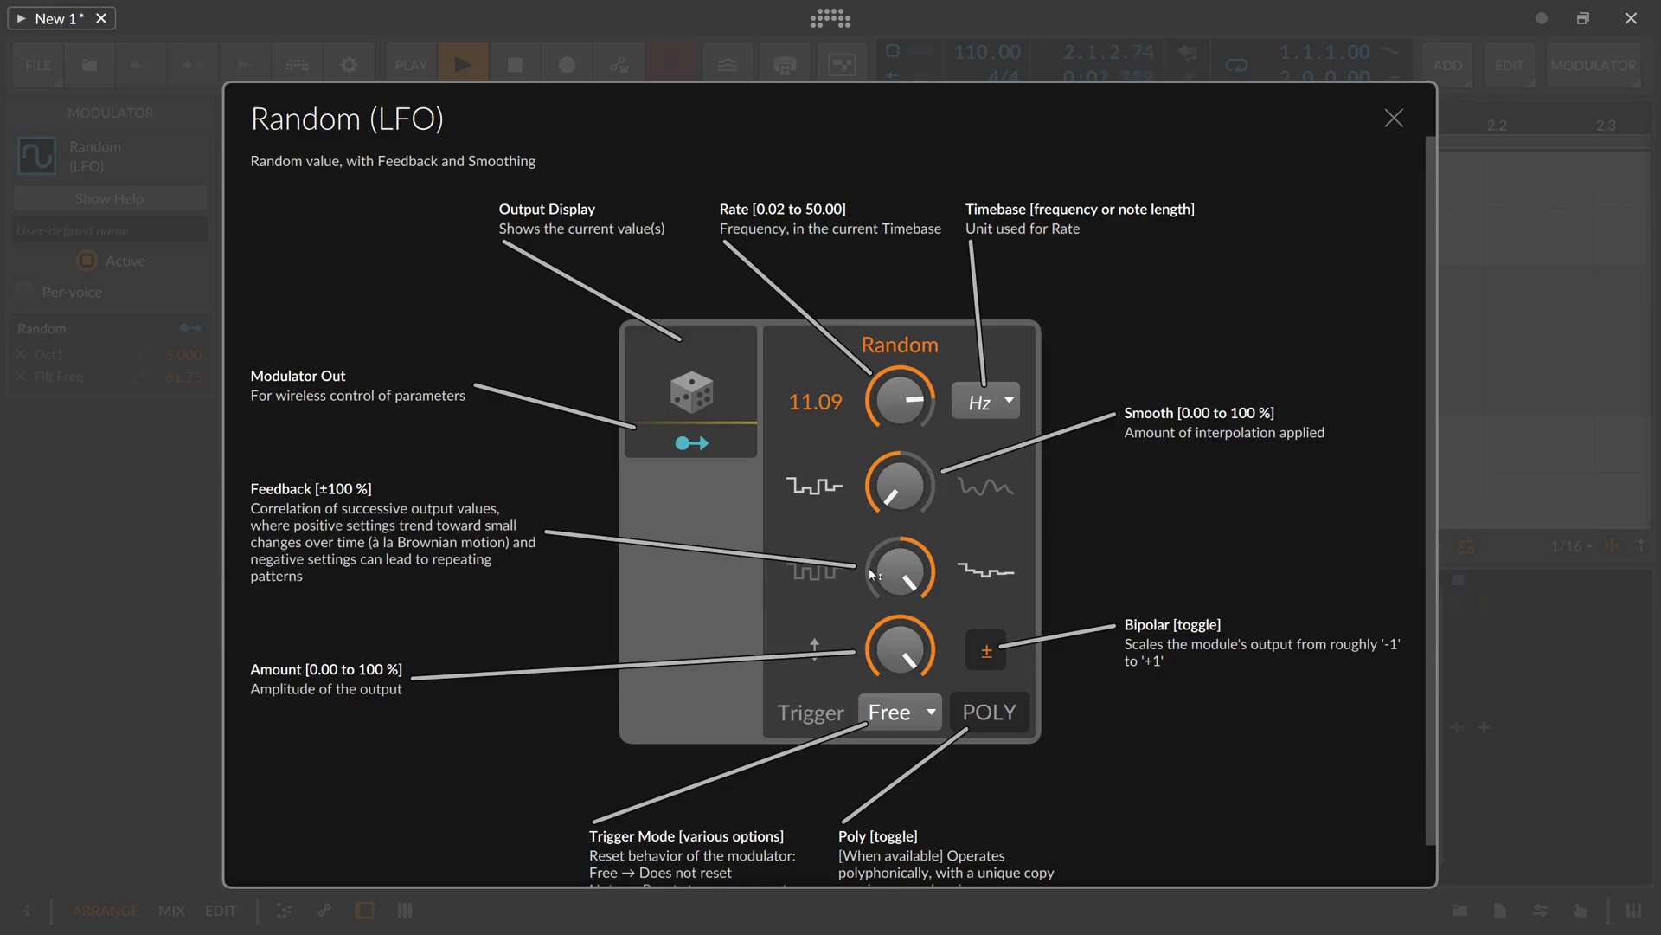
mouse_move(874, 574)
left_mouse_down()
mouse_move(874, 636)
mouse_move(874, 605)
left_mouse_up()
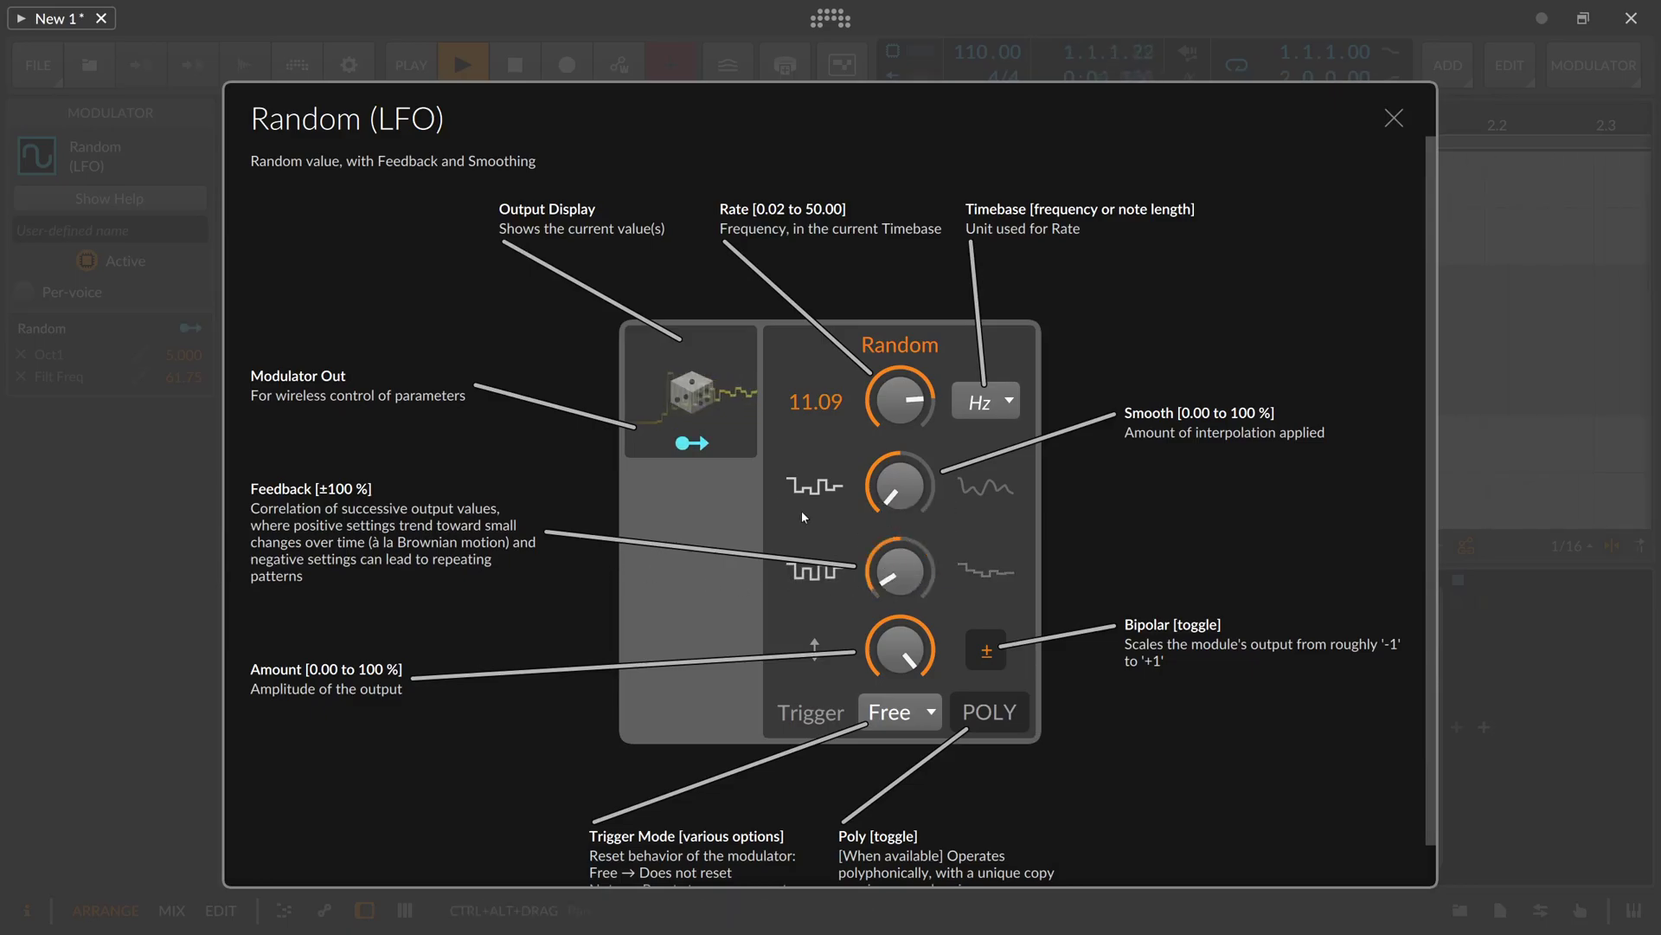
left_click(902, 573)
left_click(902, 573)
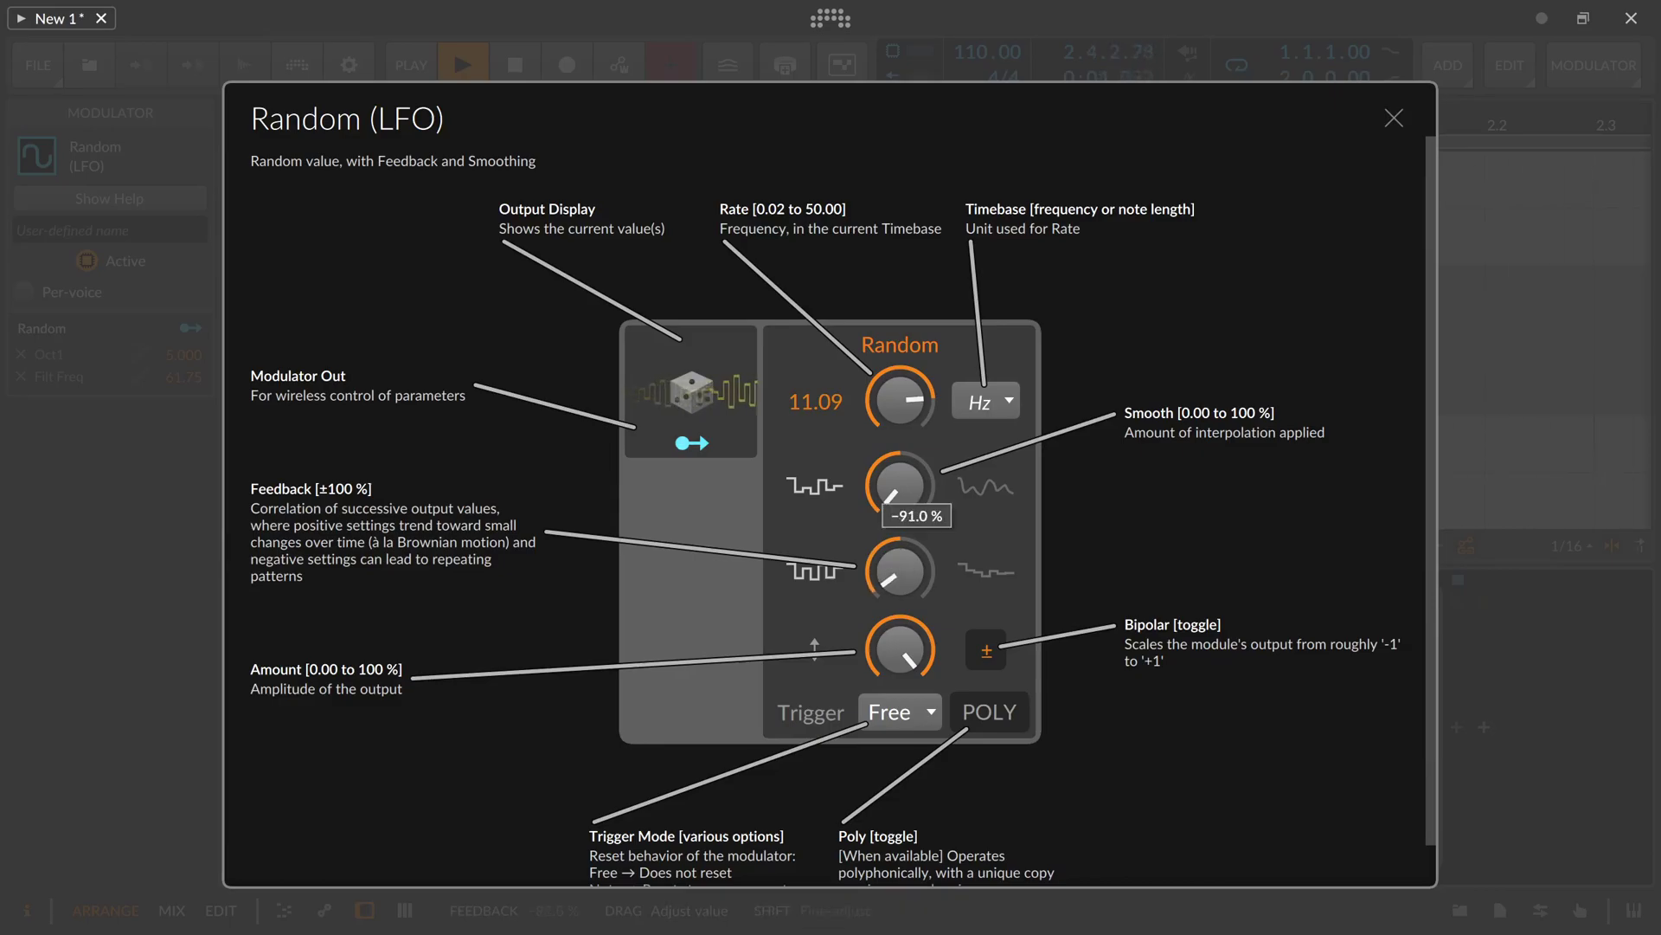
mouse_move(881, 562)
left_mouse_down()
mouse_move(888, 502)
mouse_move(895, 564)
left_mouse_up()
left_click(896, 568)
left_click(896, 571)
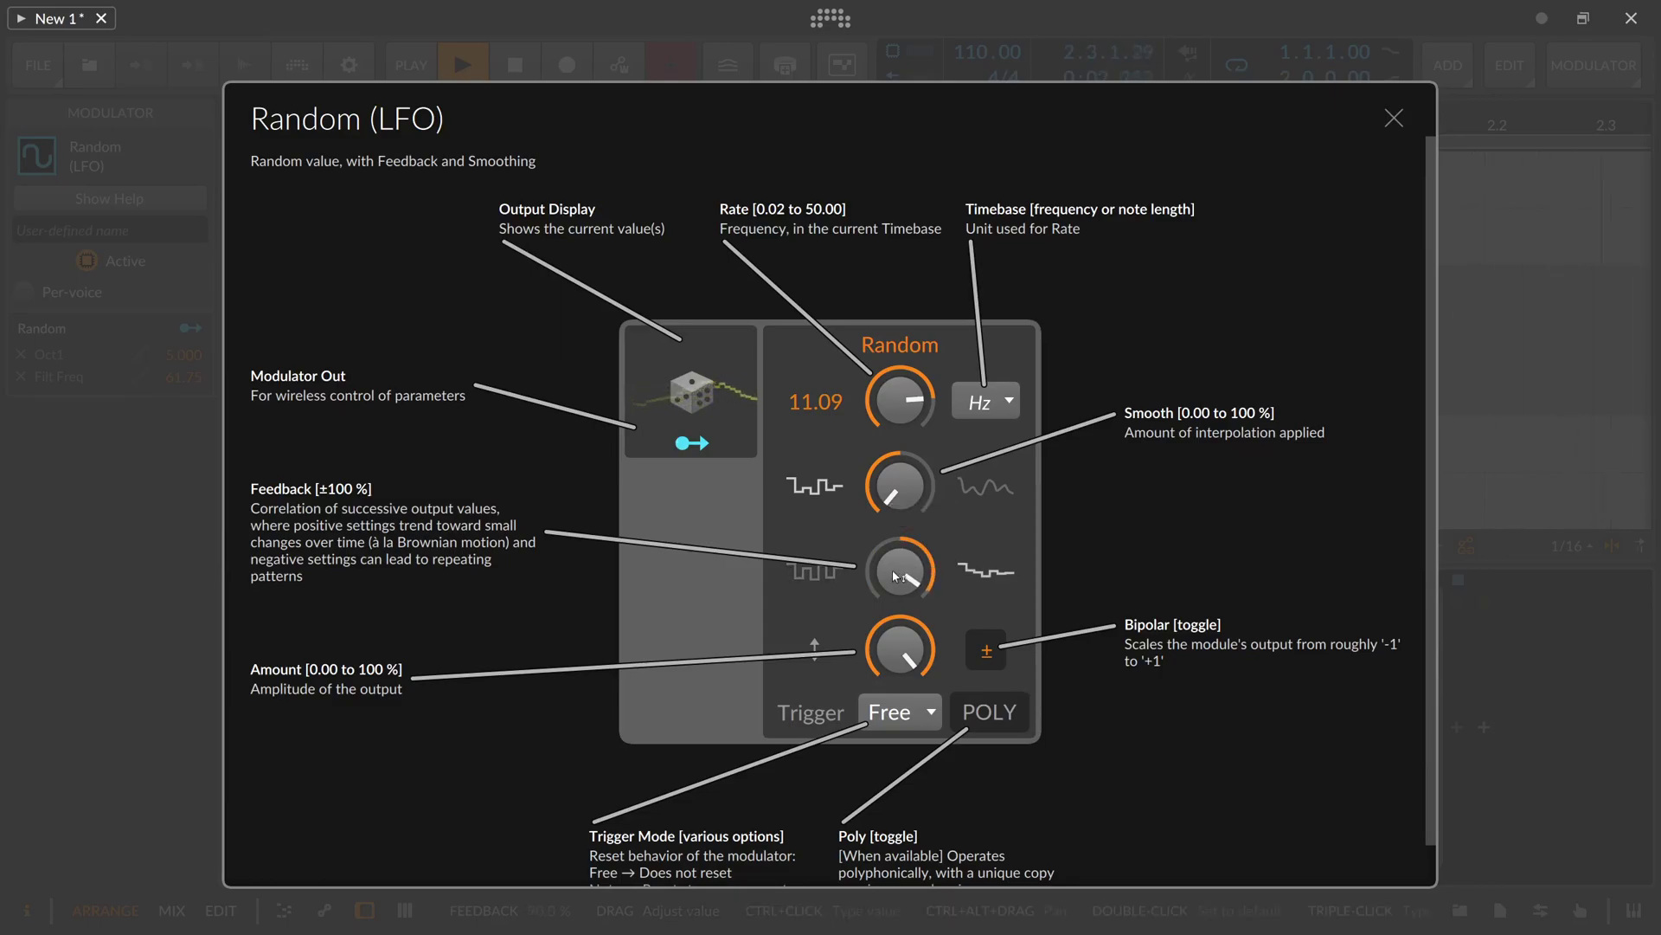
double_click(895, 568)
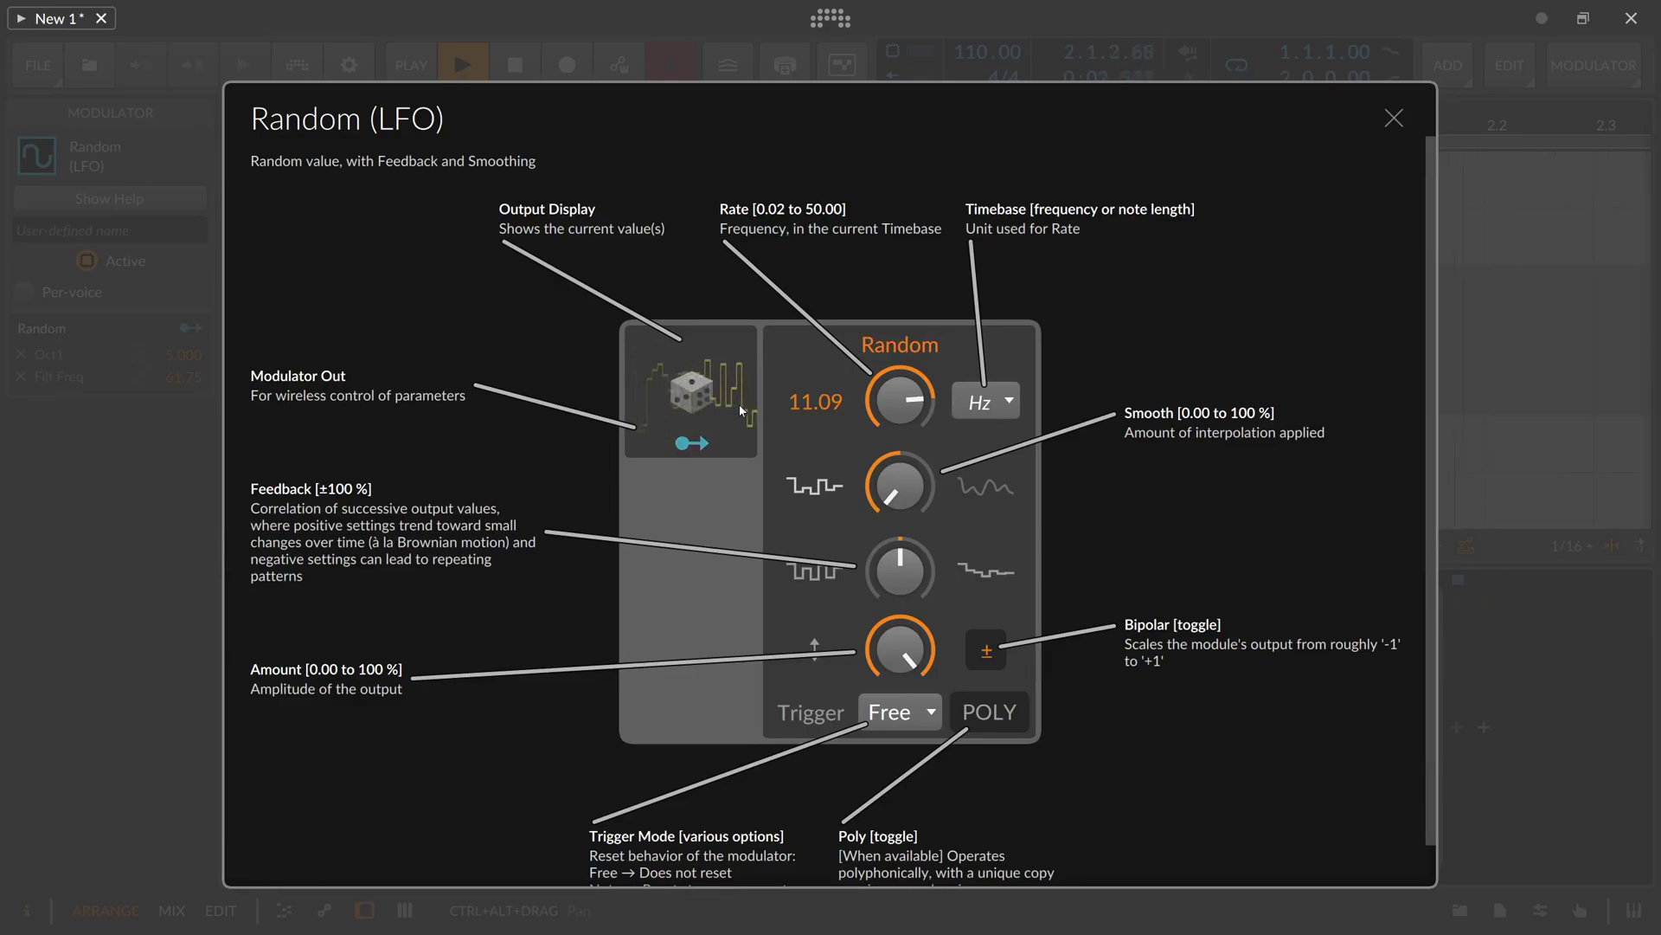
Step: Adjust the Random output Amount, restoring it to full and then lowering it to 78.8 %
left_click_drag(900, 649, 900, 745)
double_click(900, 649)
left_click(691, 443)
left_click_drag(900, 649, 899, 727)
Step: Restore Amount to 100 % and toggle the Bipolar output off and back on
double_click(907, 656)
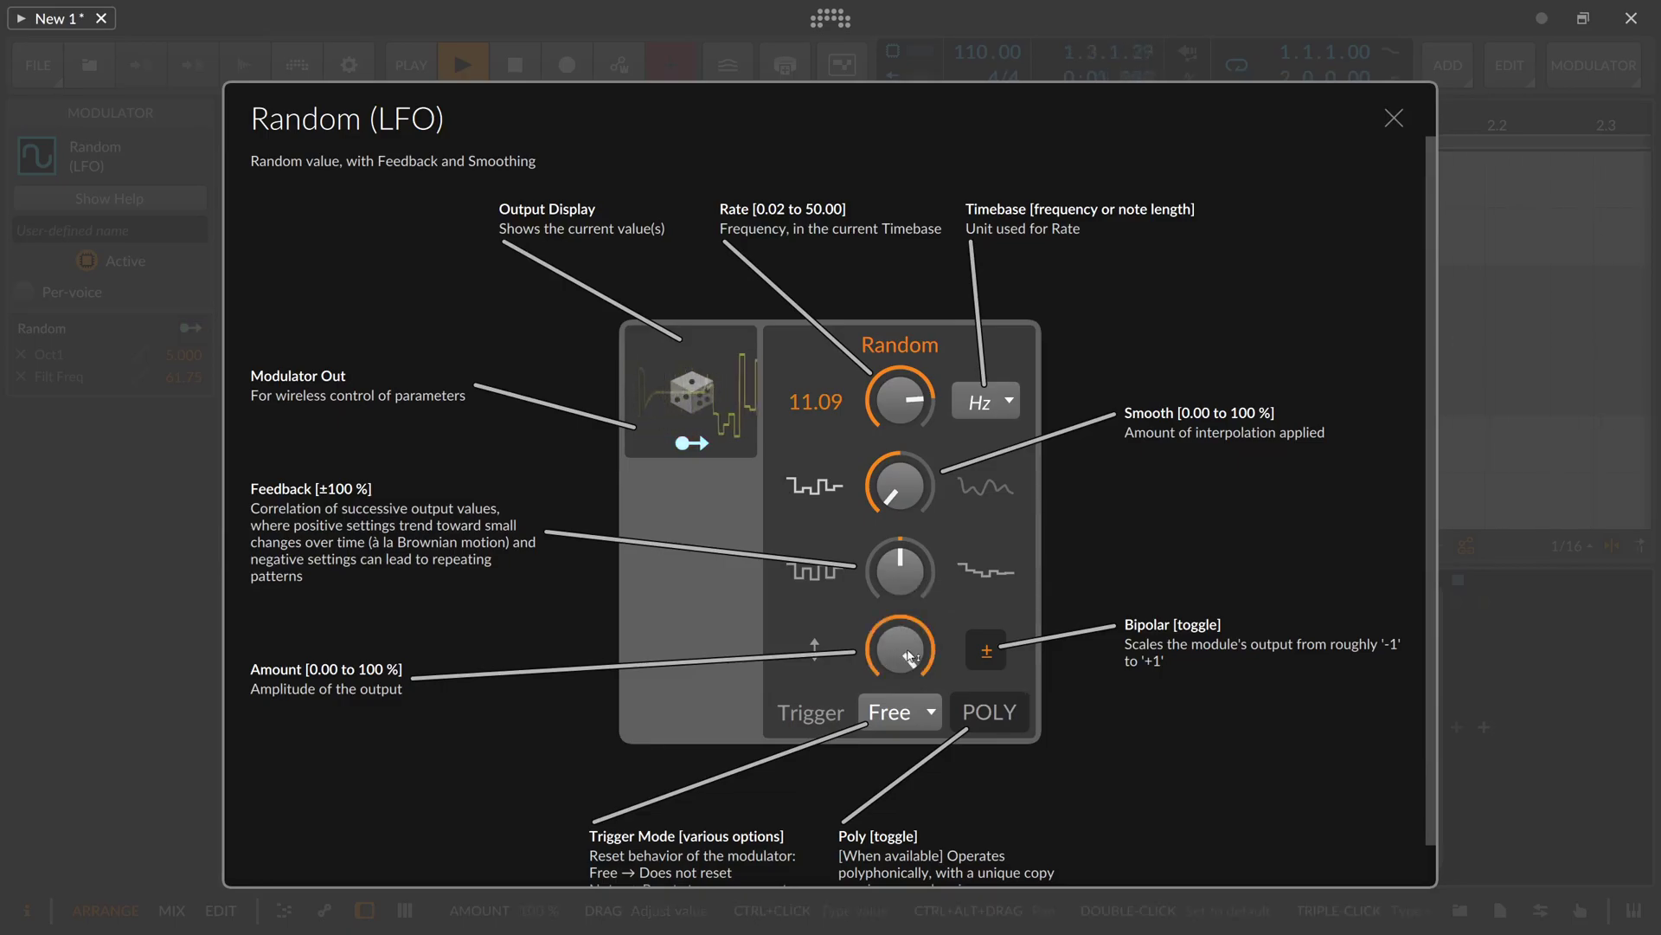
left_click(985, 655)
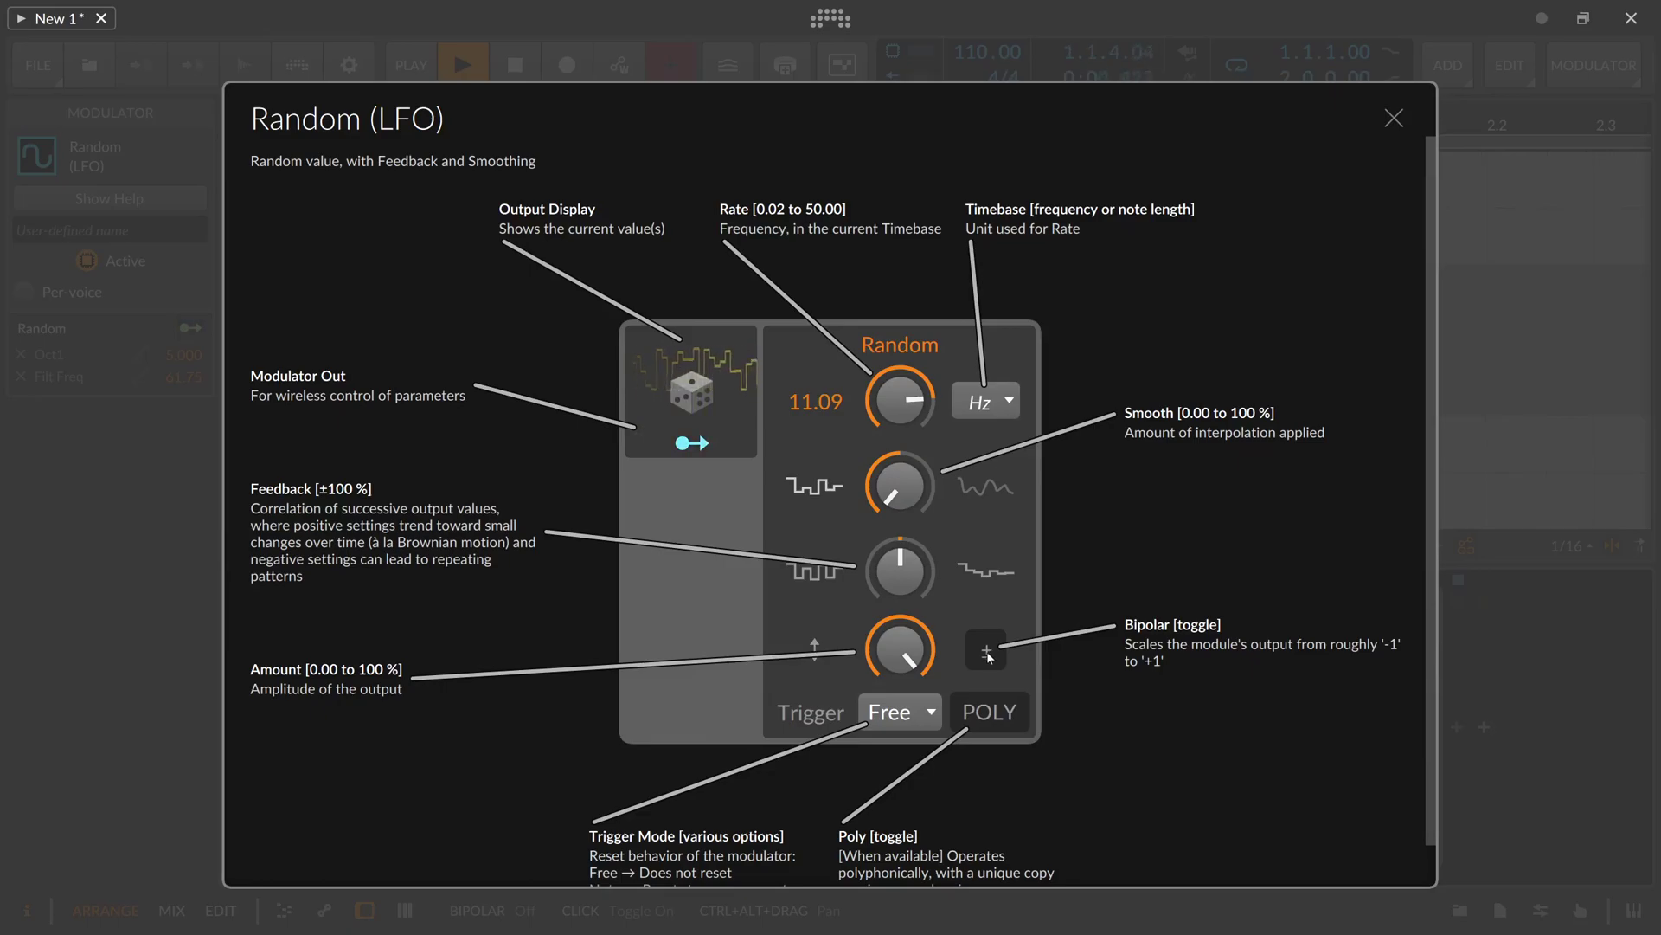
left_click(989, 656)
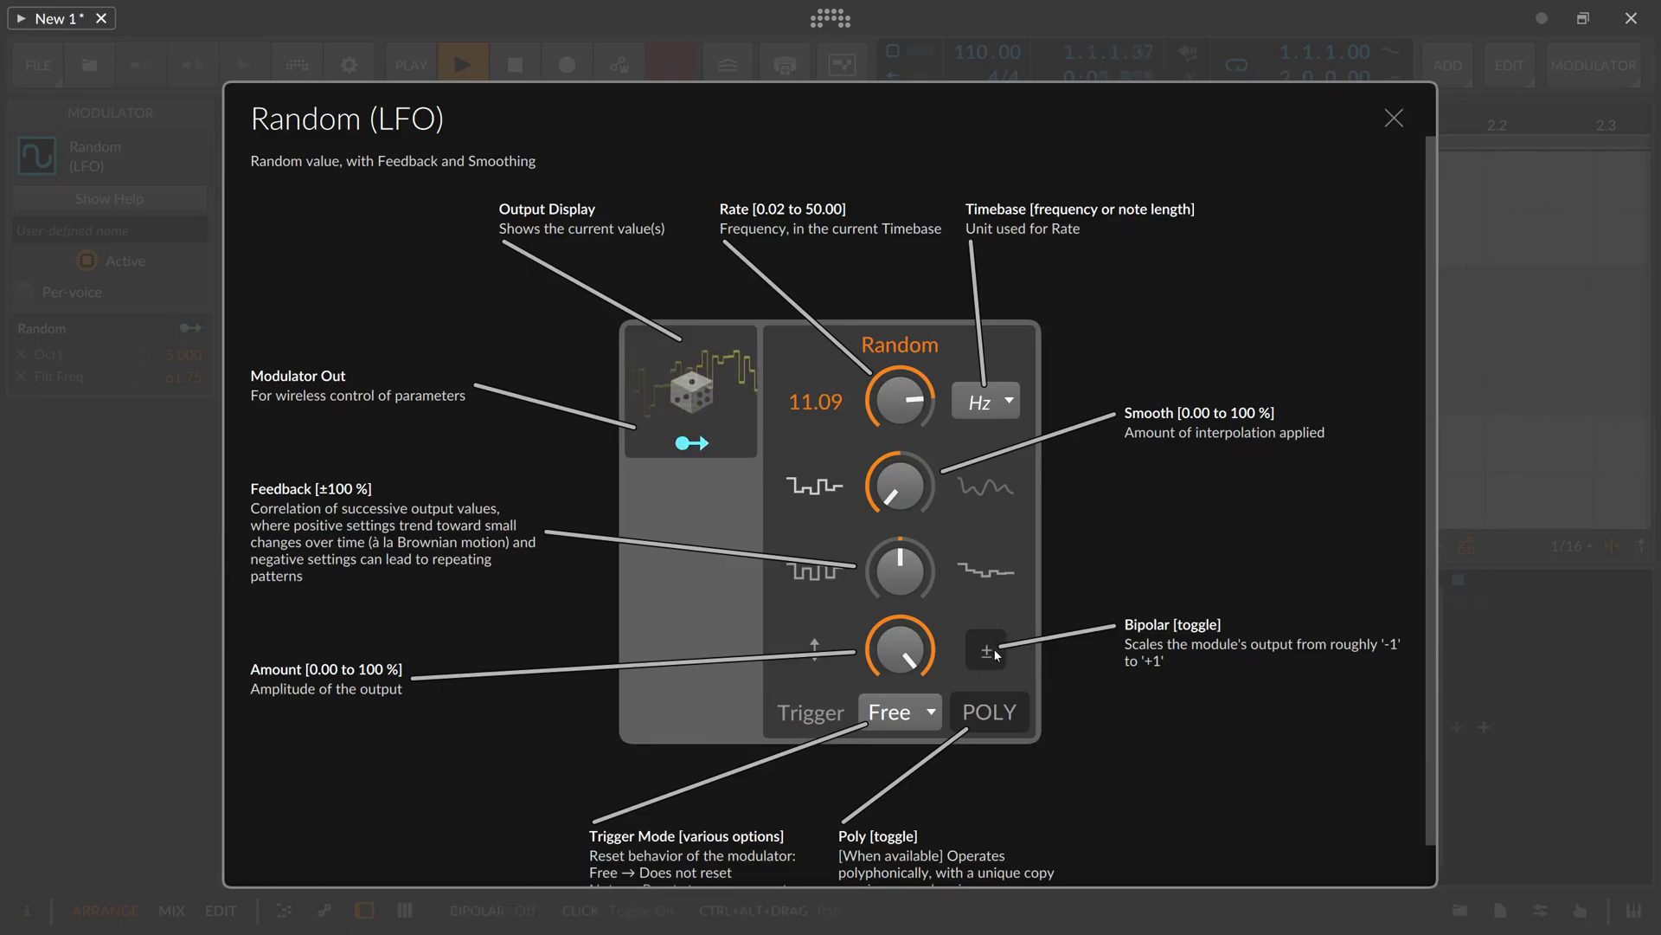
Step: Close the help, set Random's filter frequency modulation to 48.75, and collapse its parameters
left_click(1394, 118)
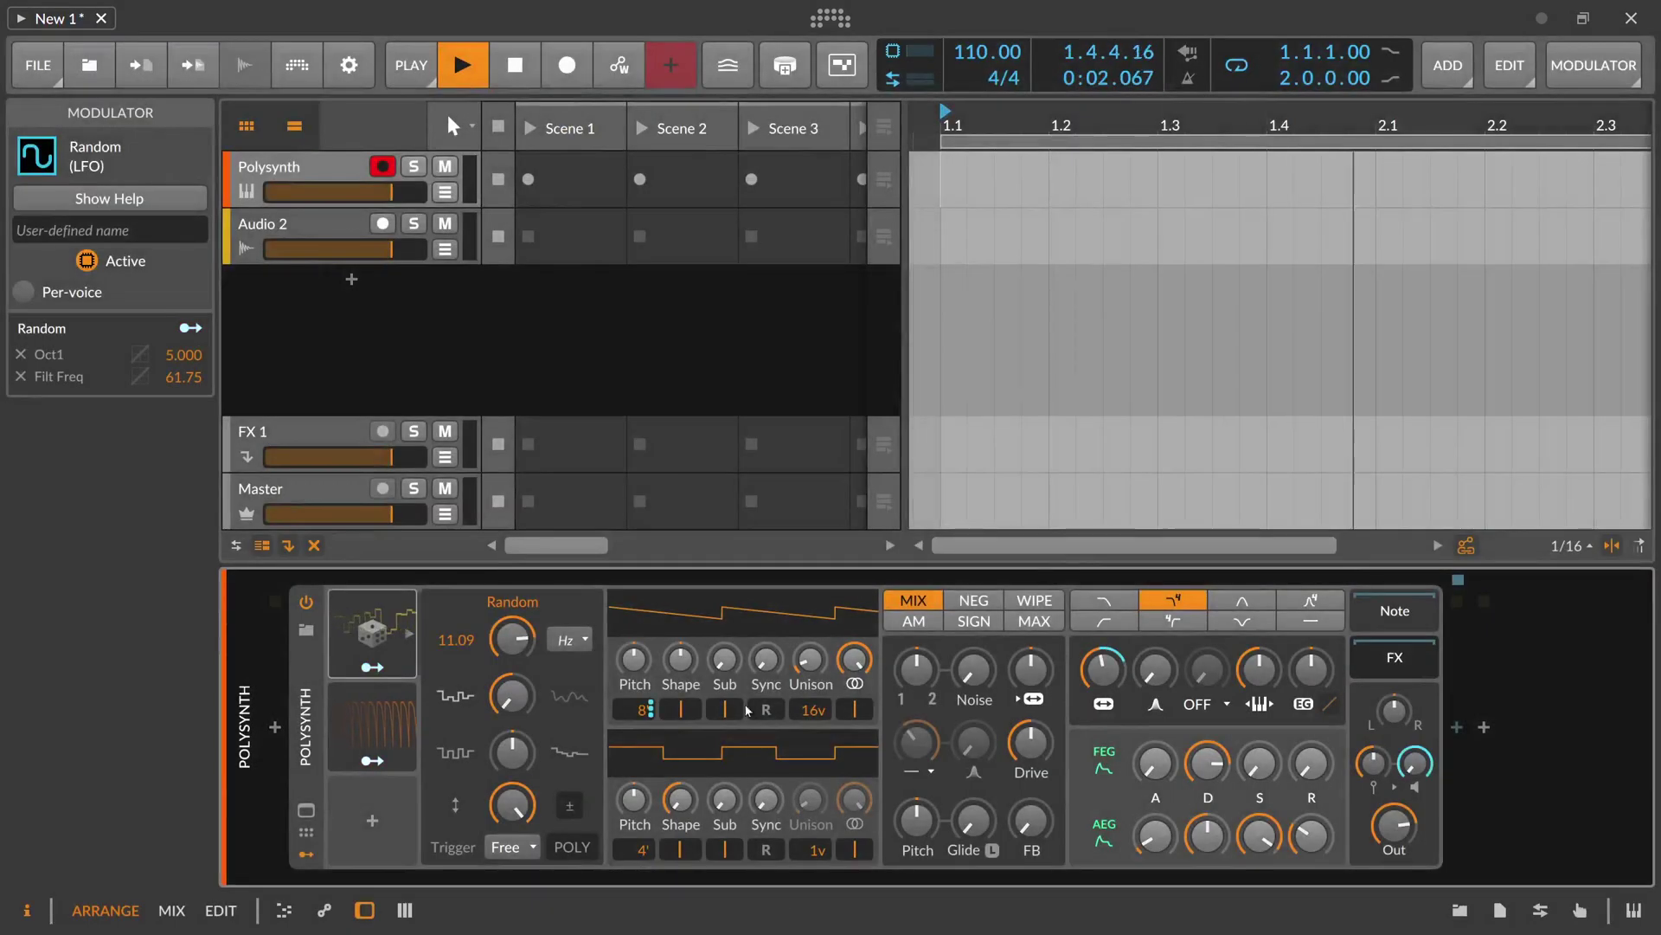
left_click(372, 760)
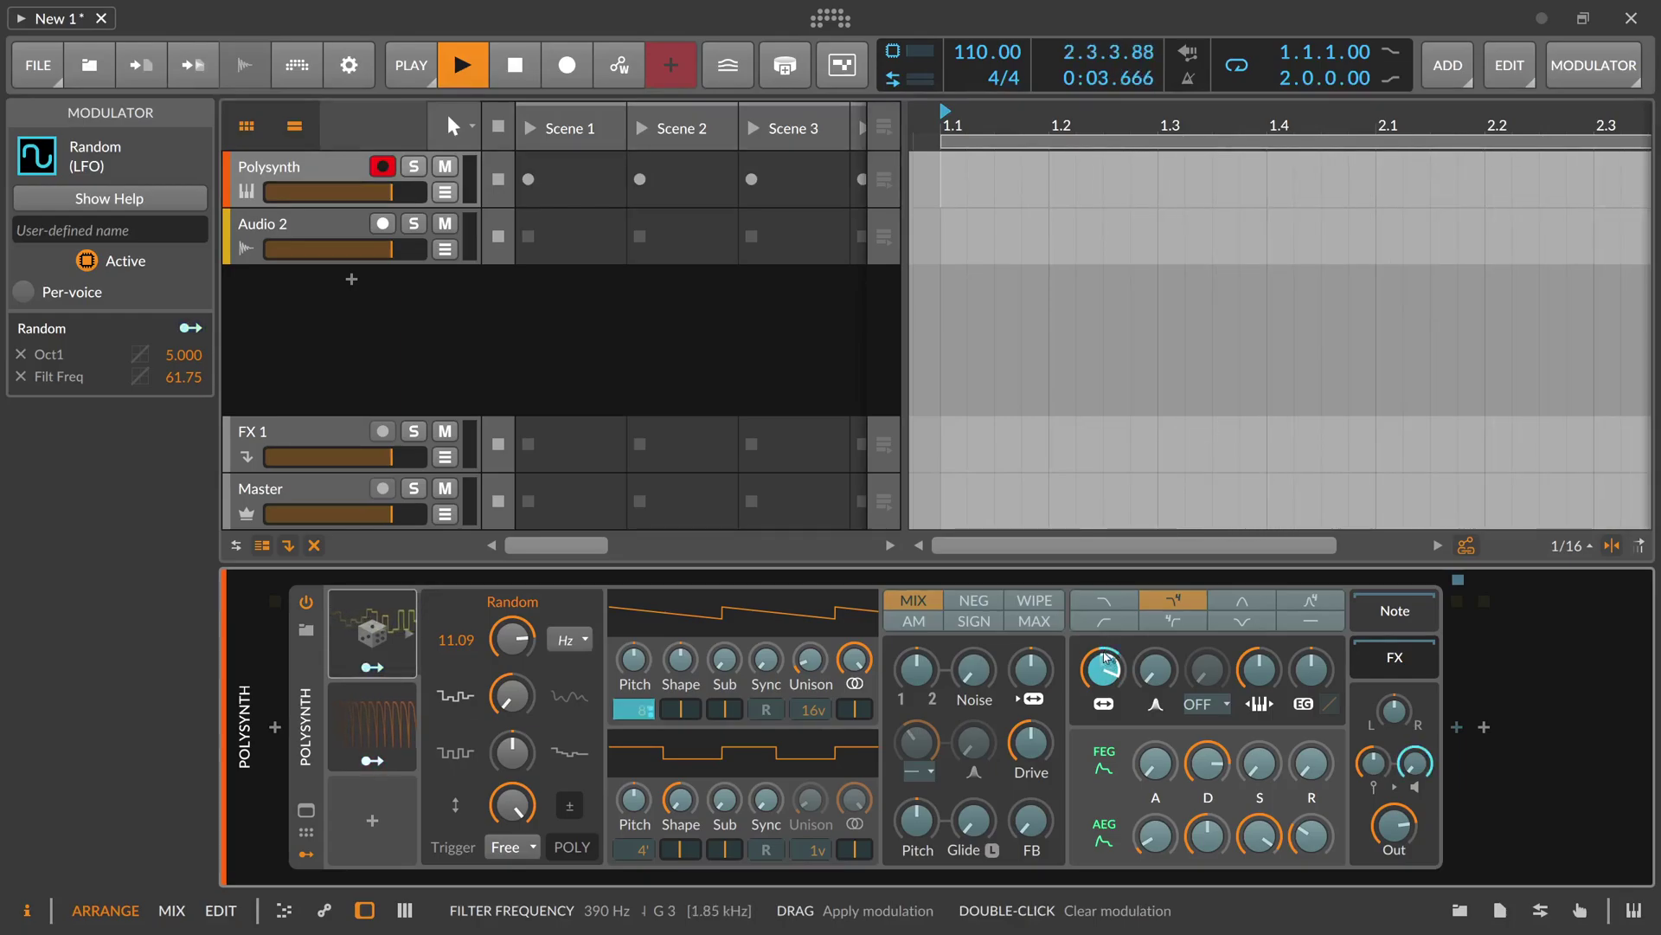
left_click_drag(1109, 657, 1121, 678)
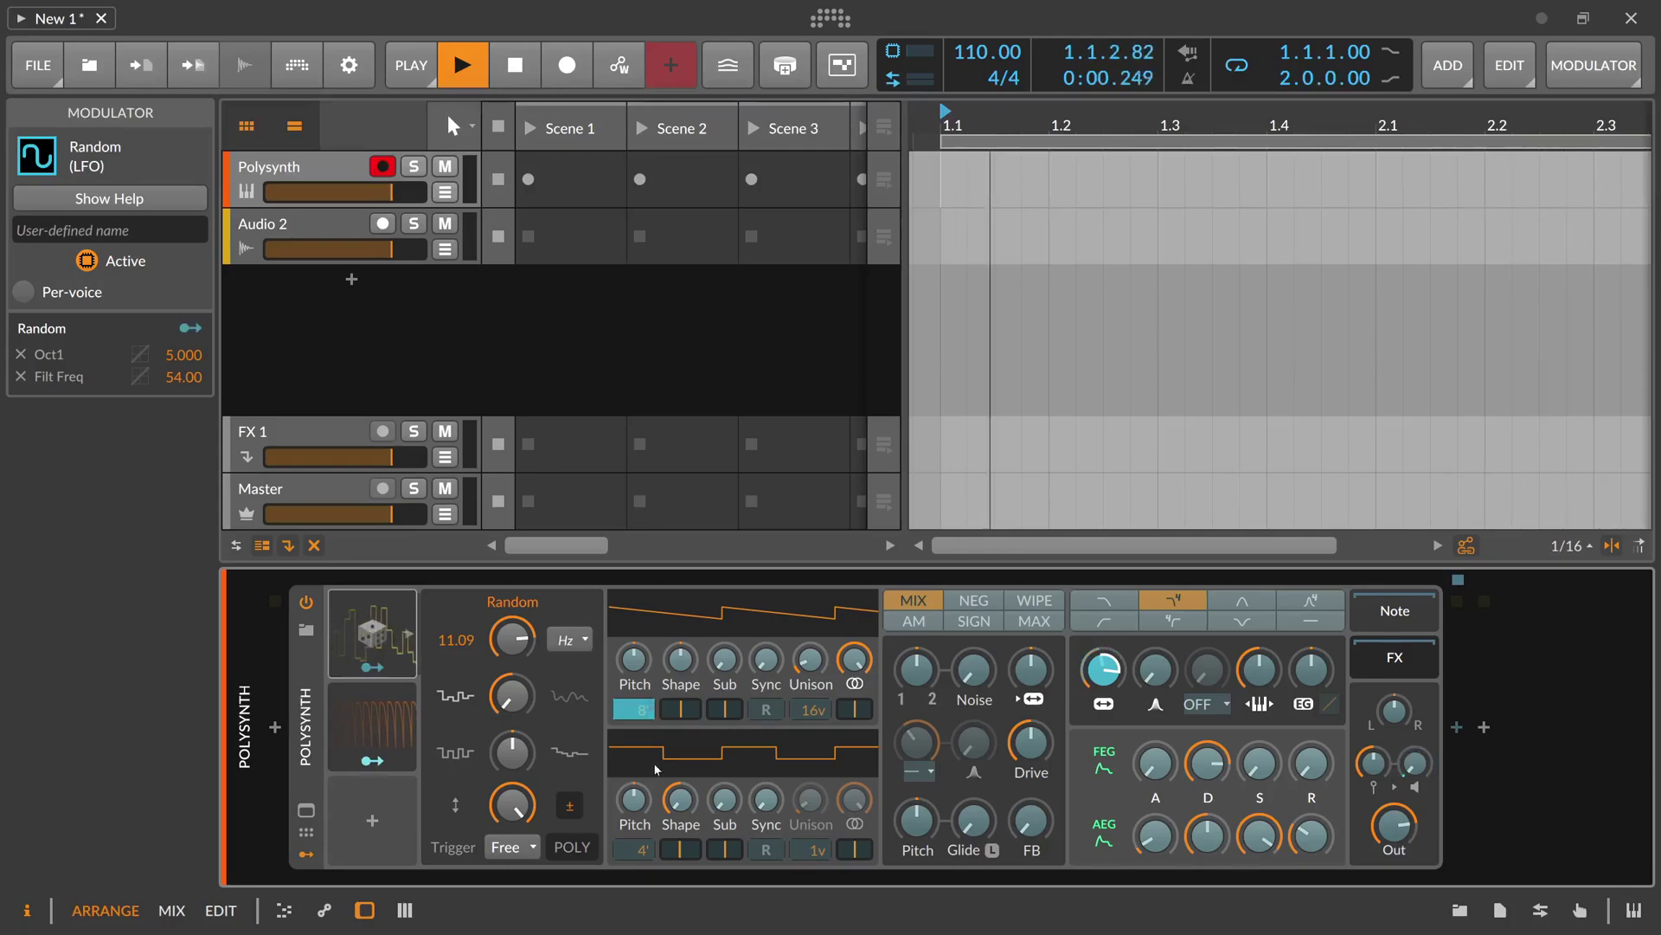
left_click(387, 627)
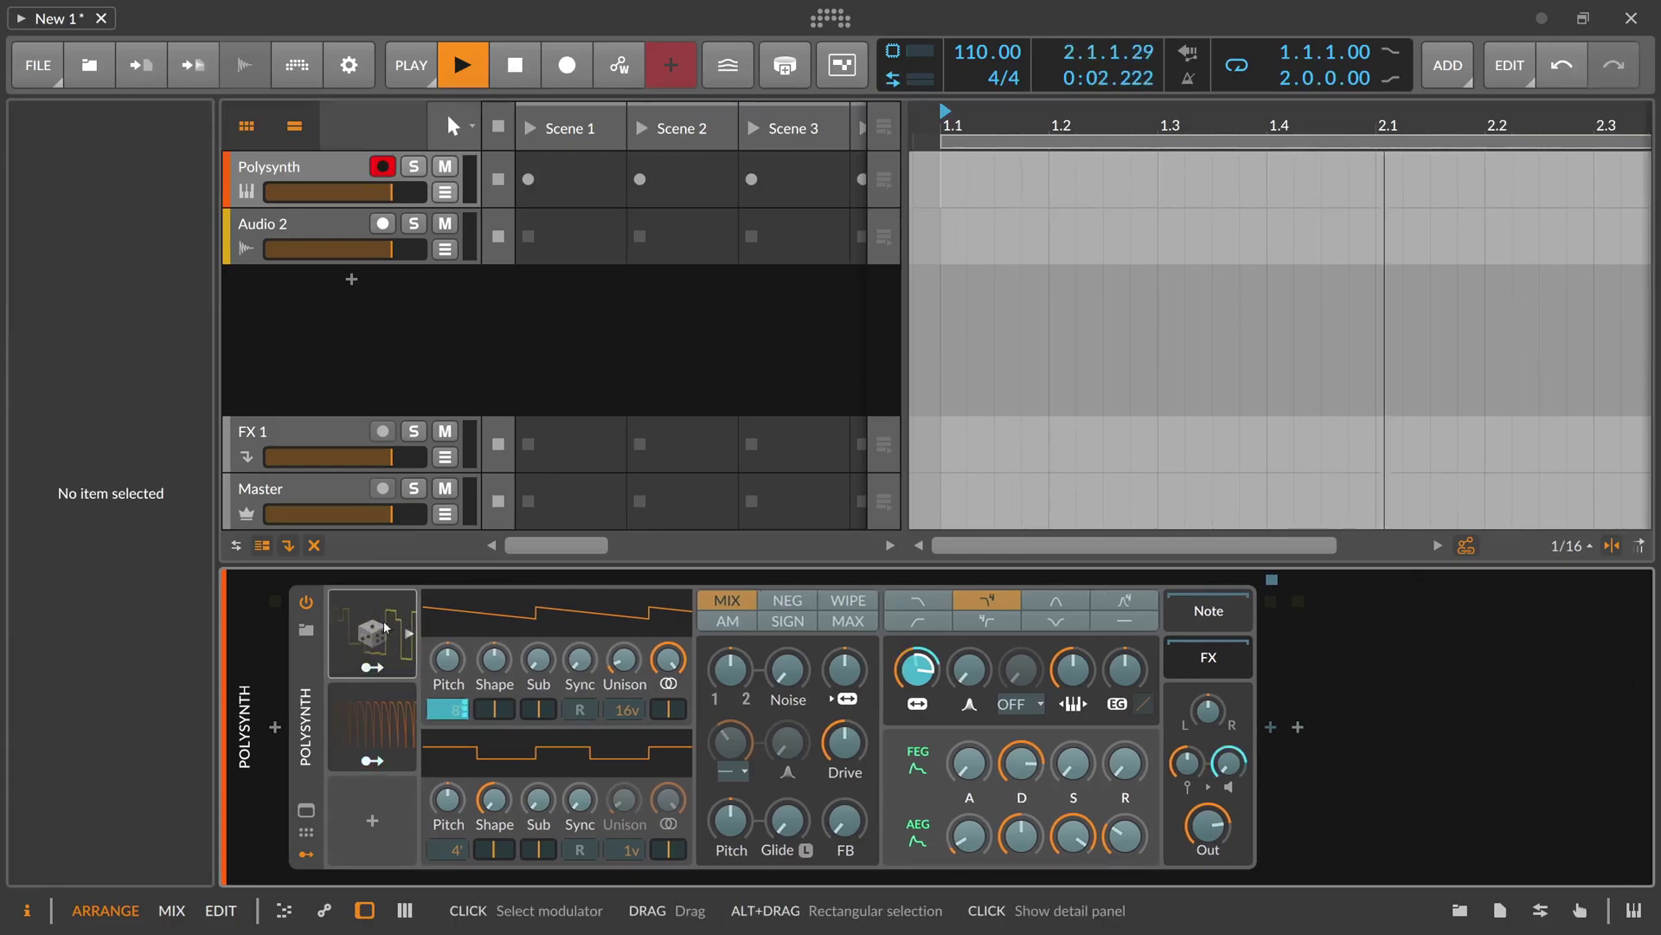
key("F1")
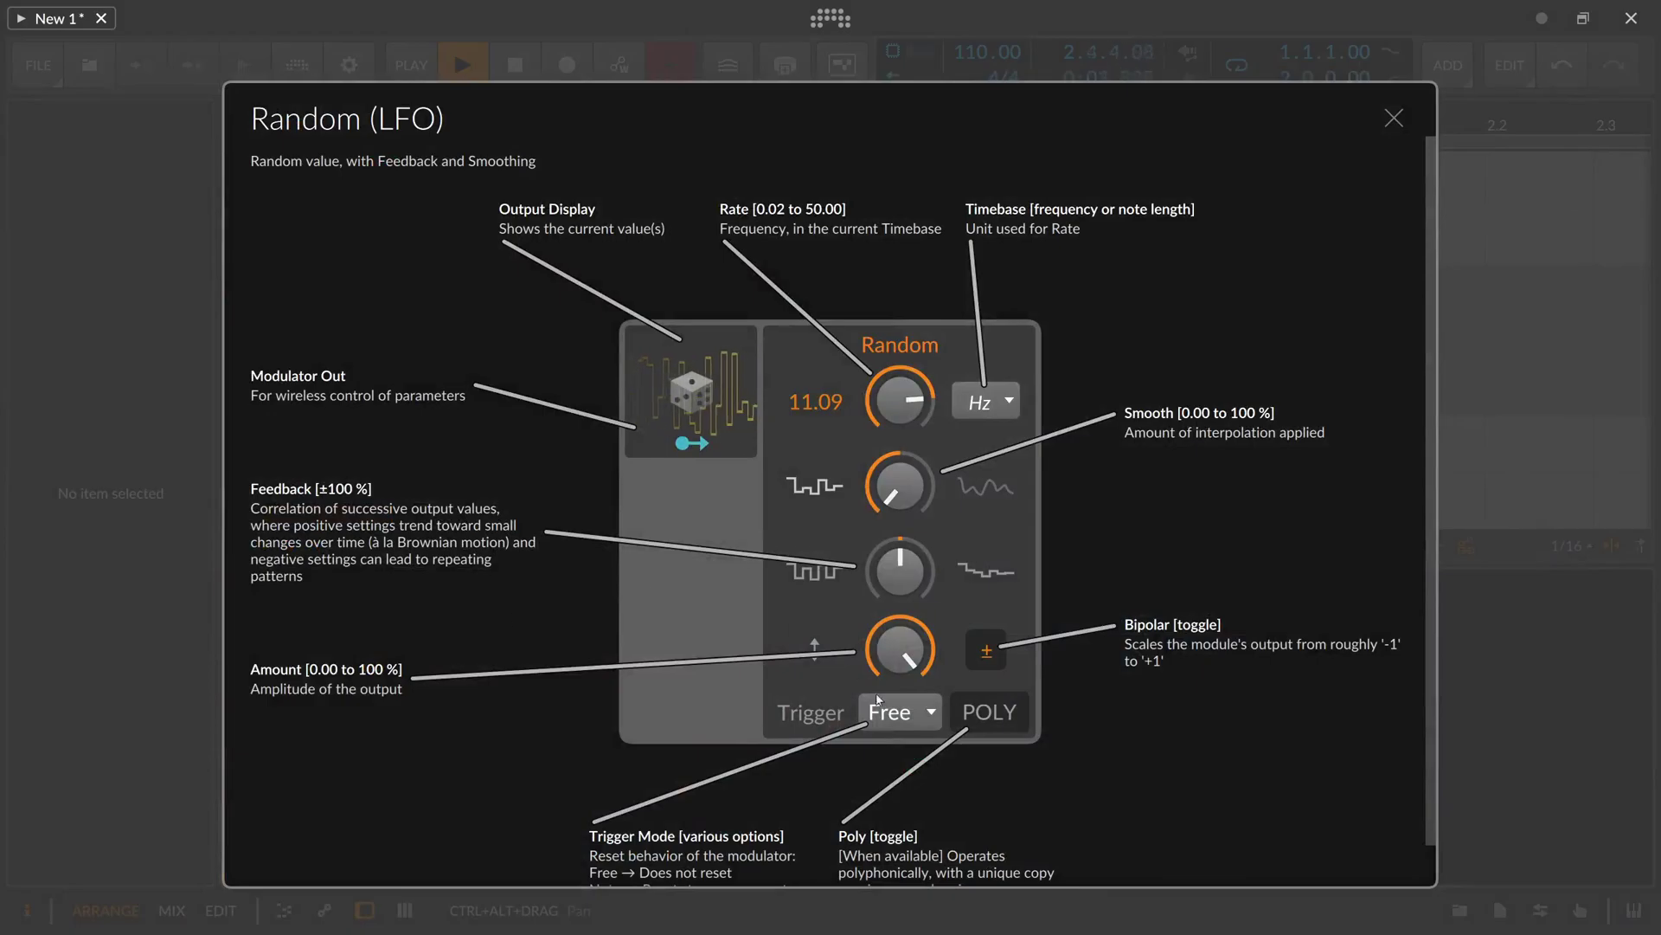
left_click(891, 715)
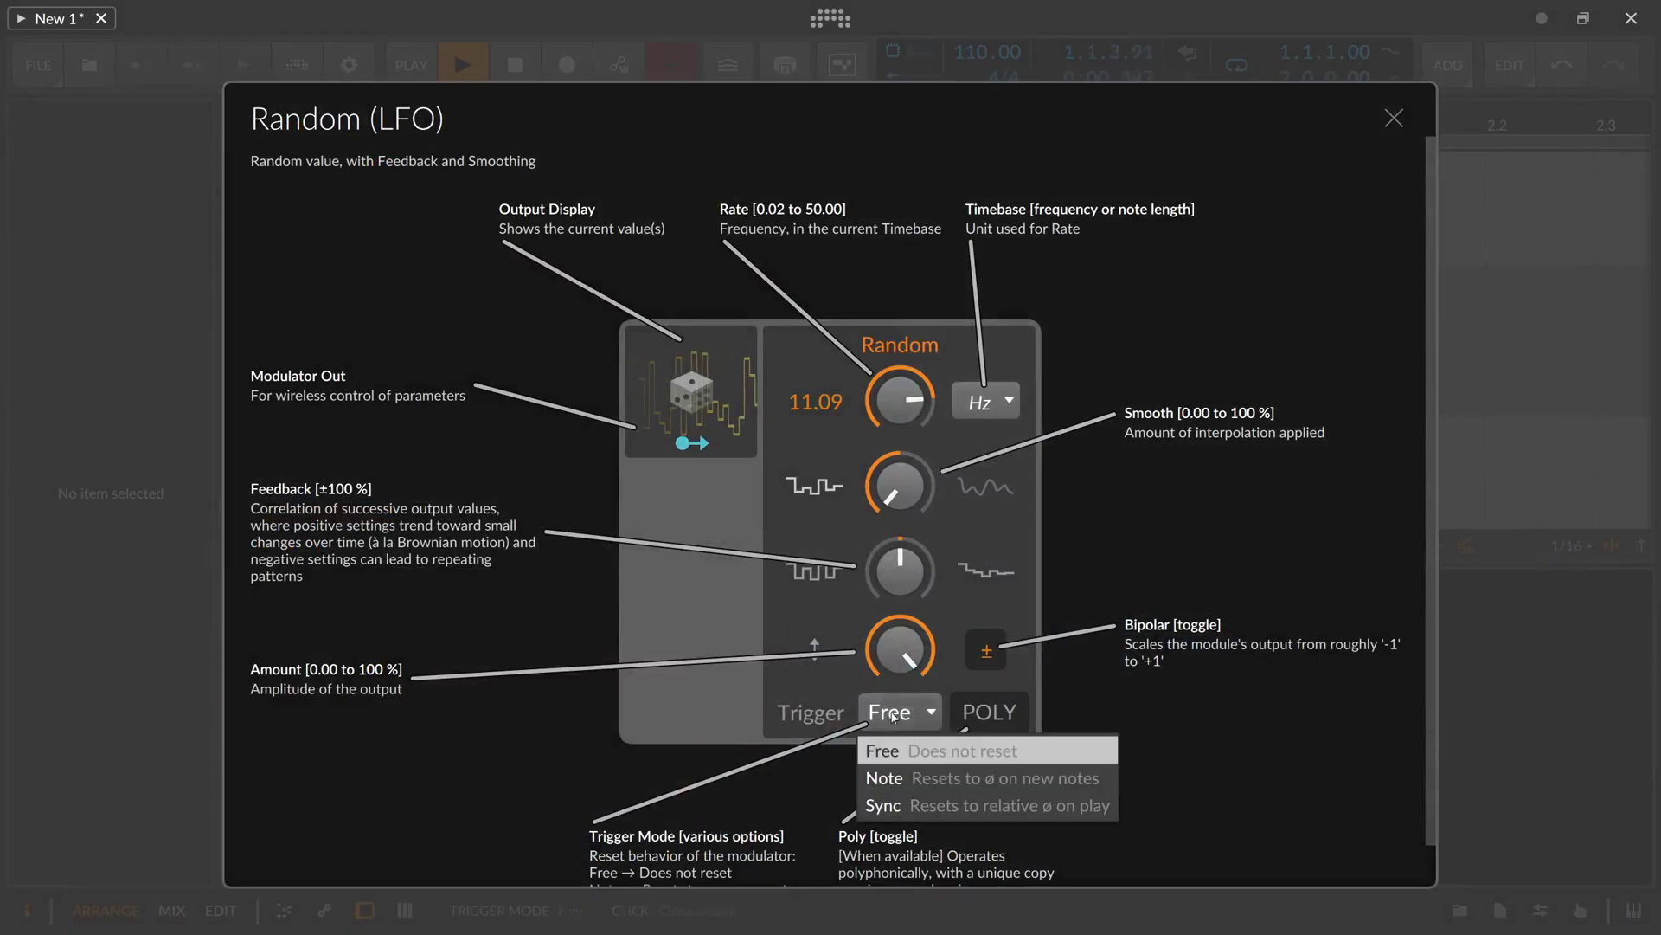
left_click(924, 757)
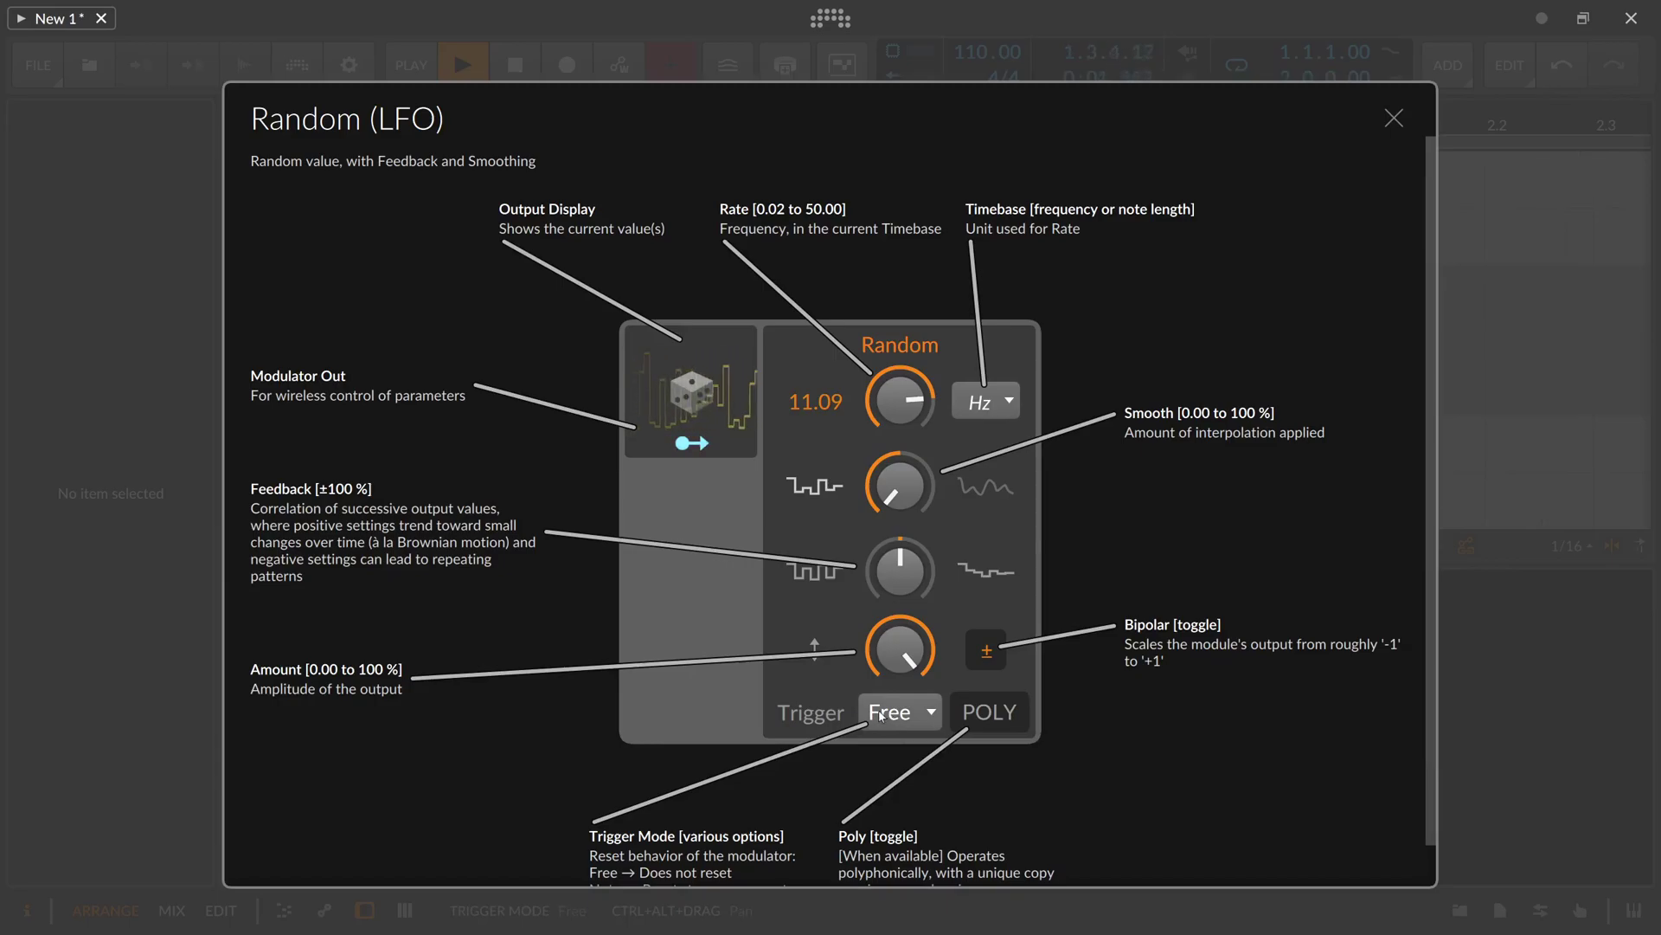
left_click(880, 715)
left_click(906, 776)
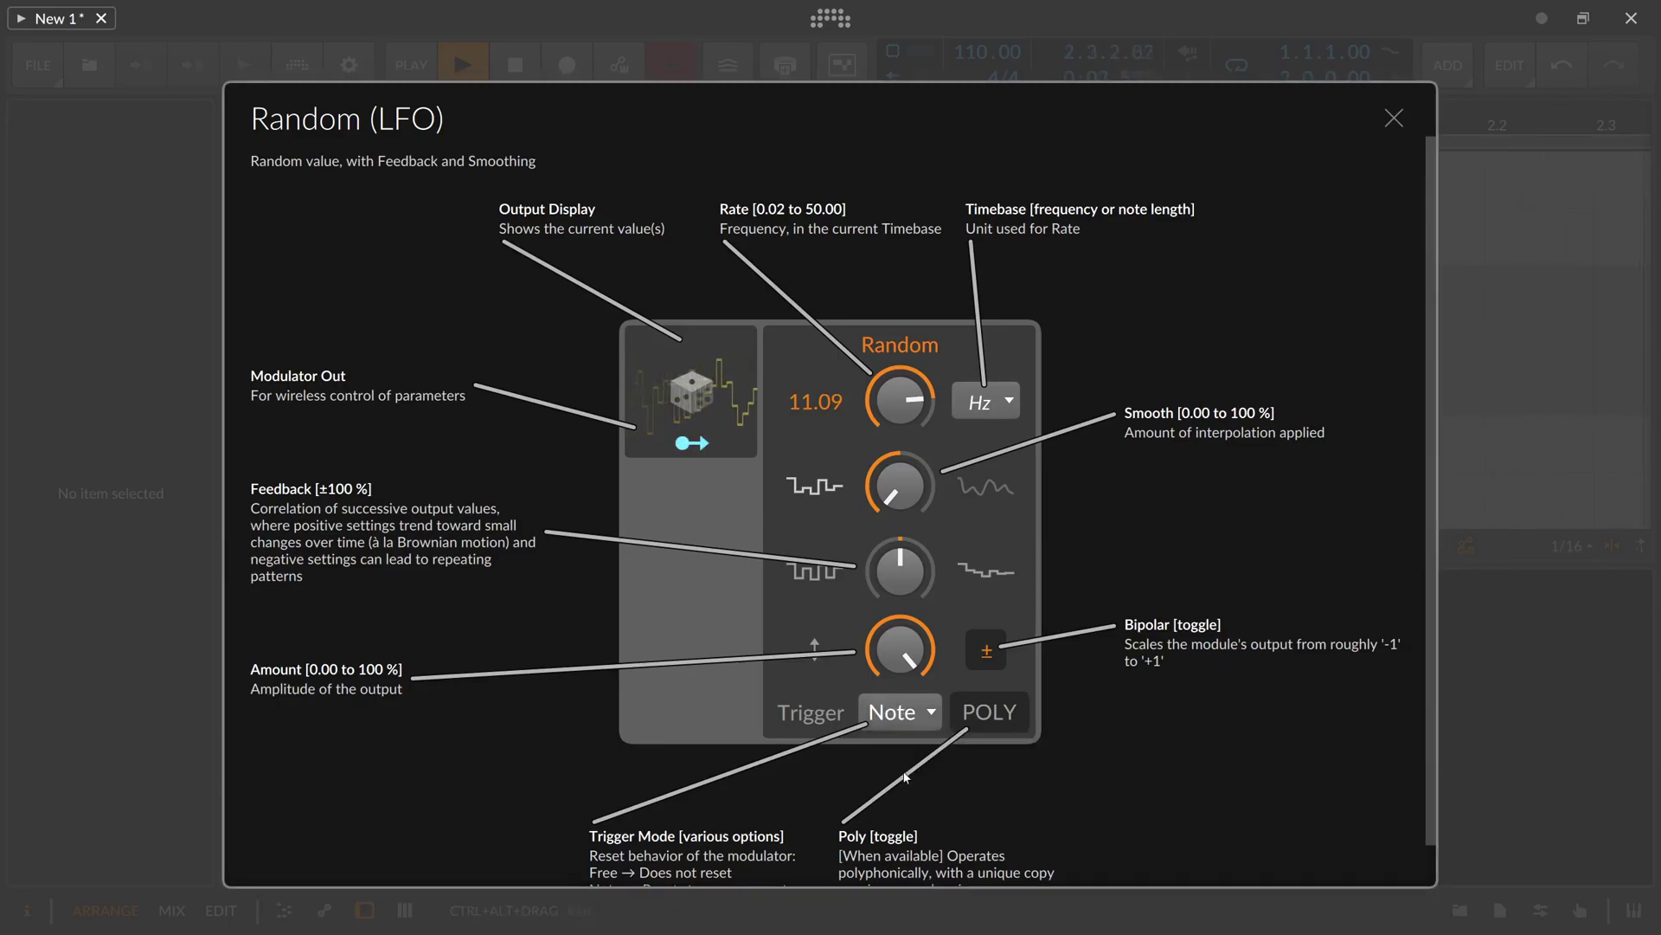
left_click(878, 718)
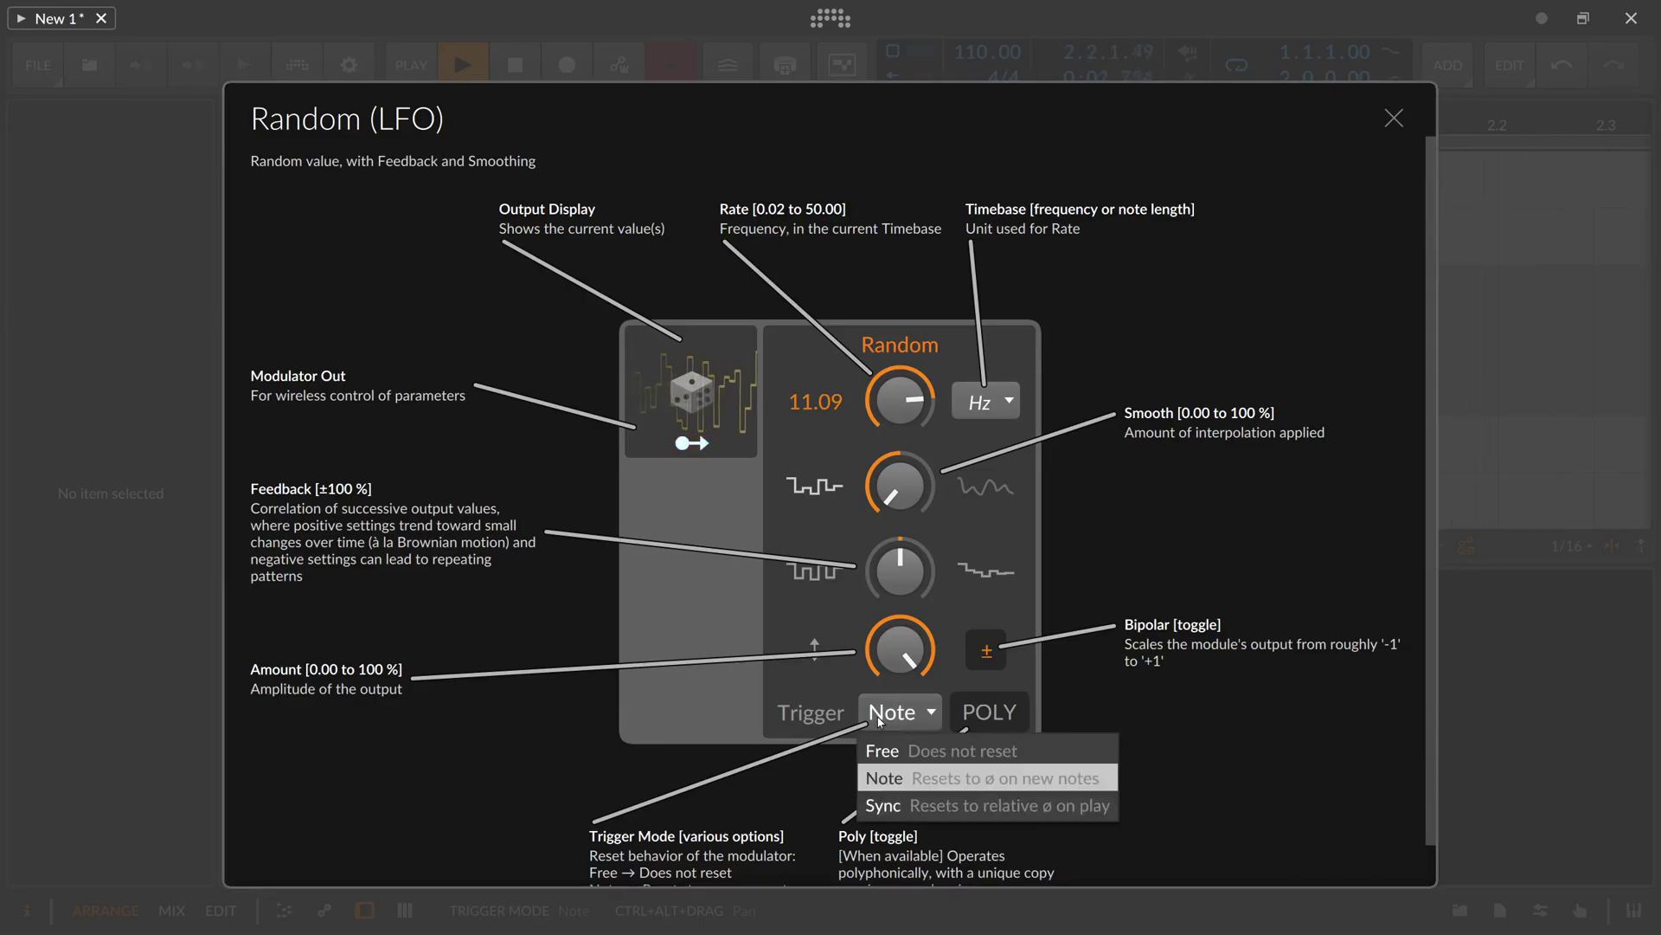
left_click(903, 804)
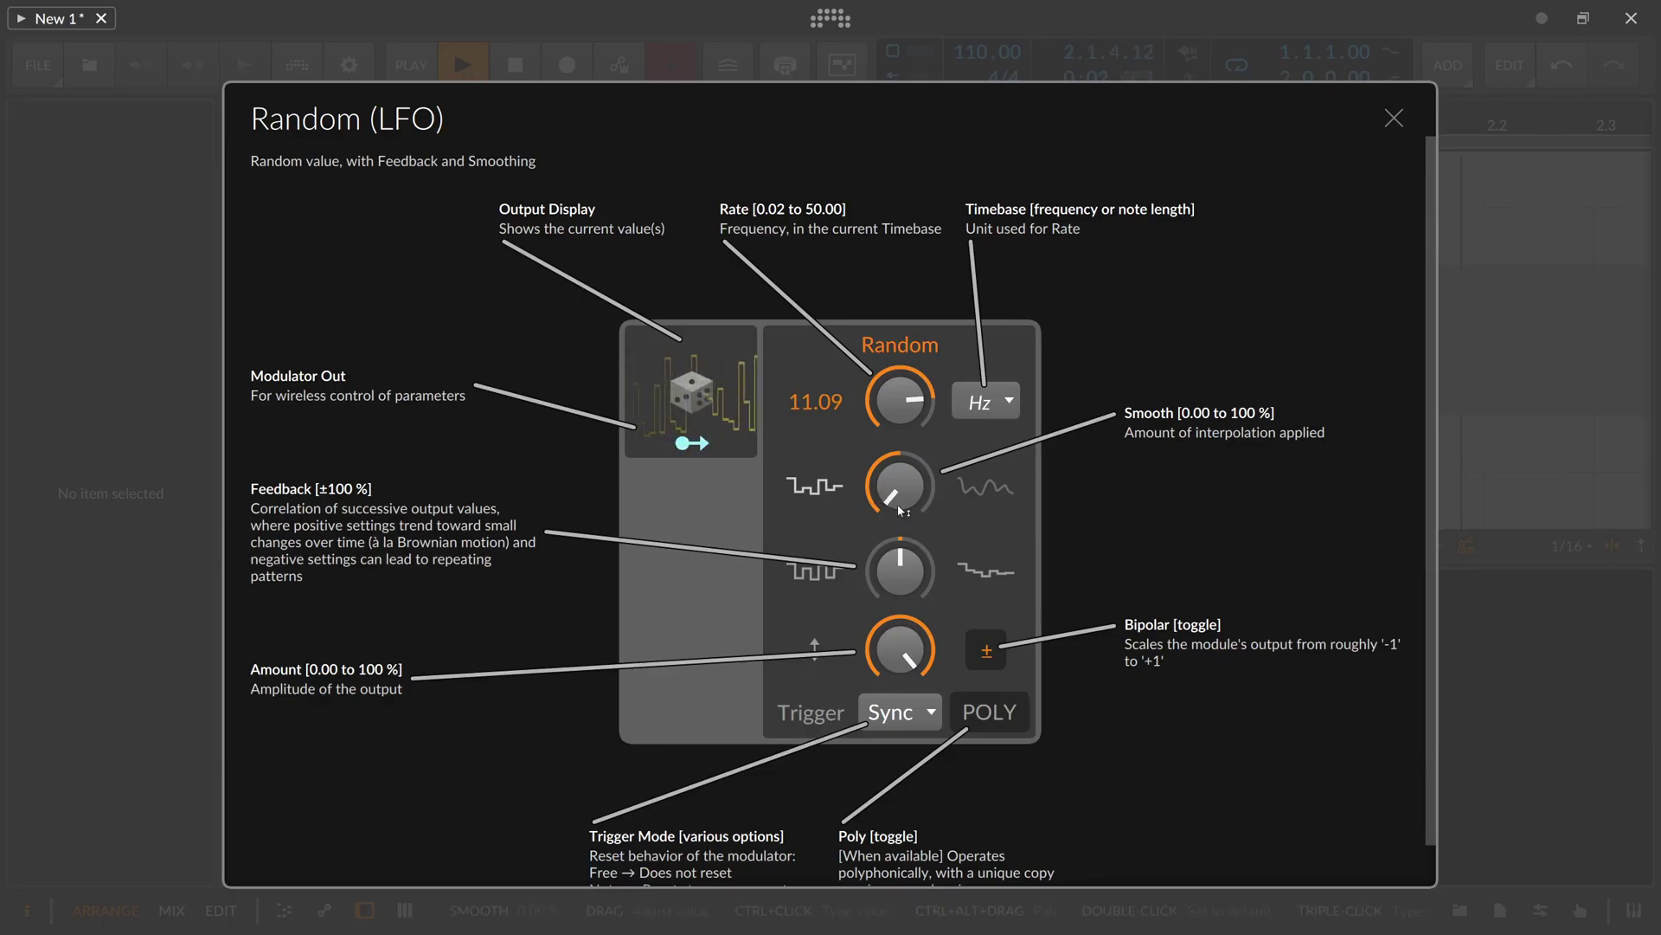
scroll(896, 504, "down", 1)
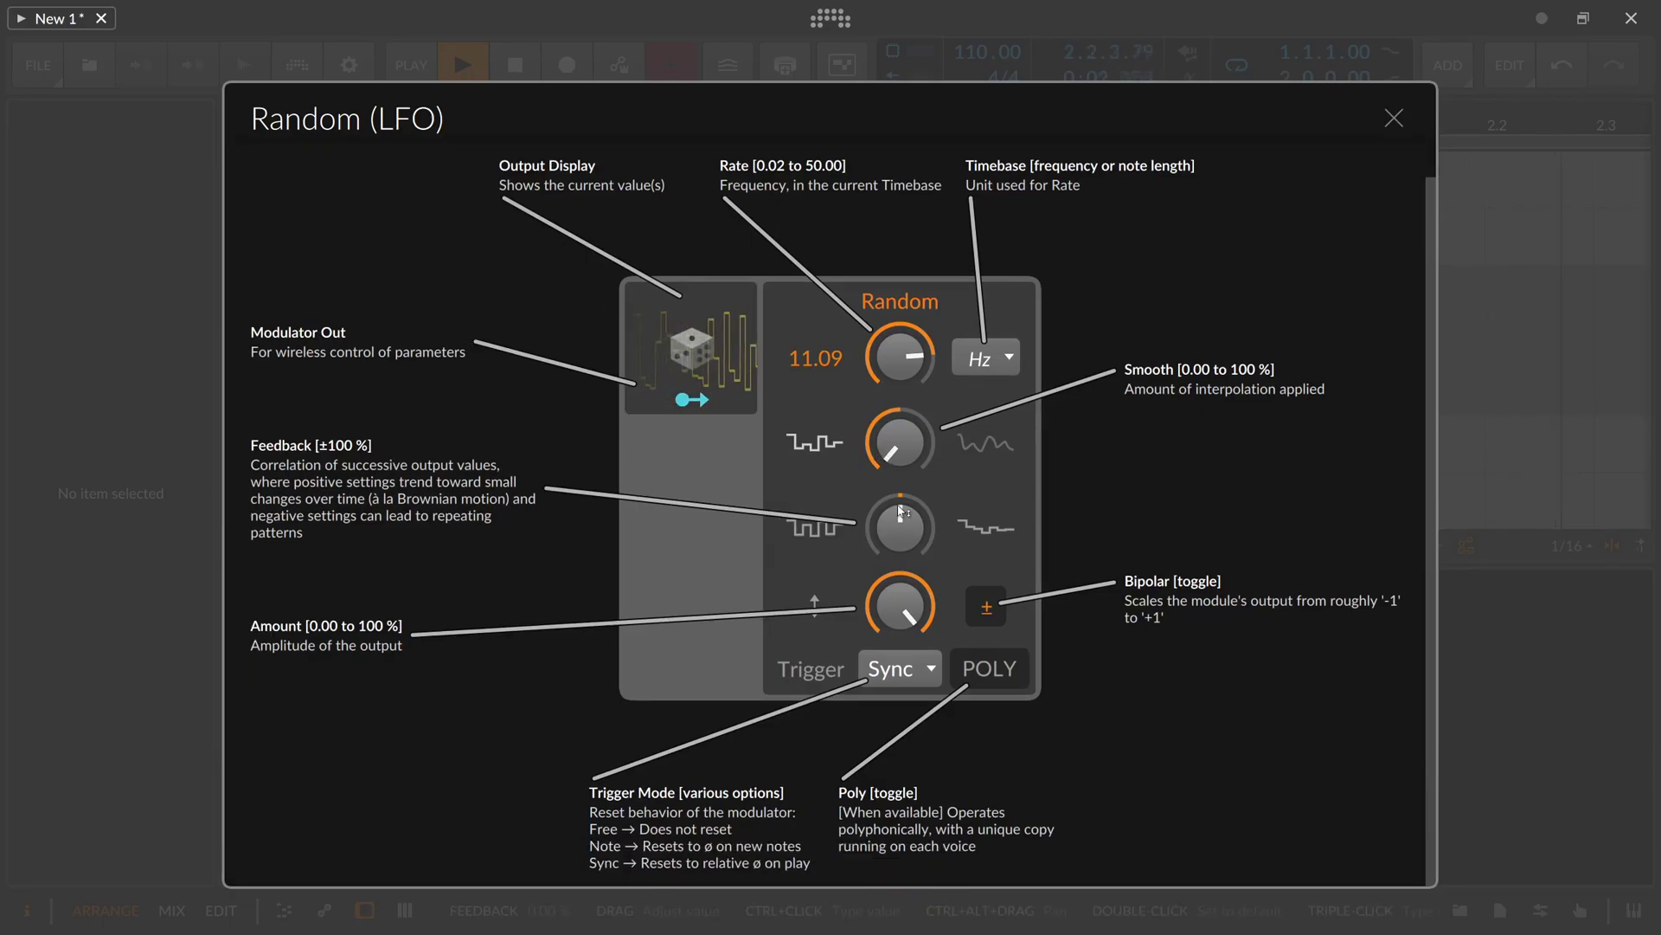
left_click(985, 347)
left_click(987, 355)
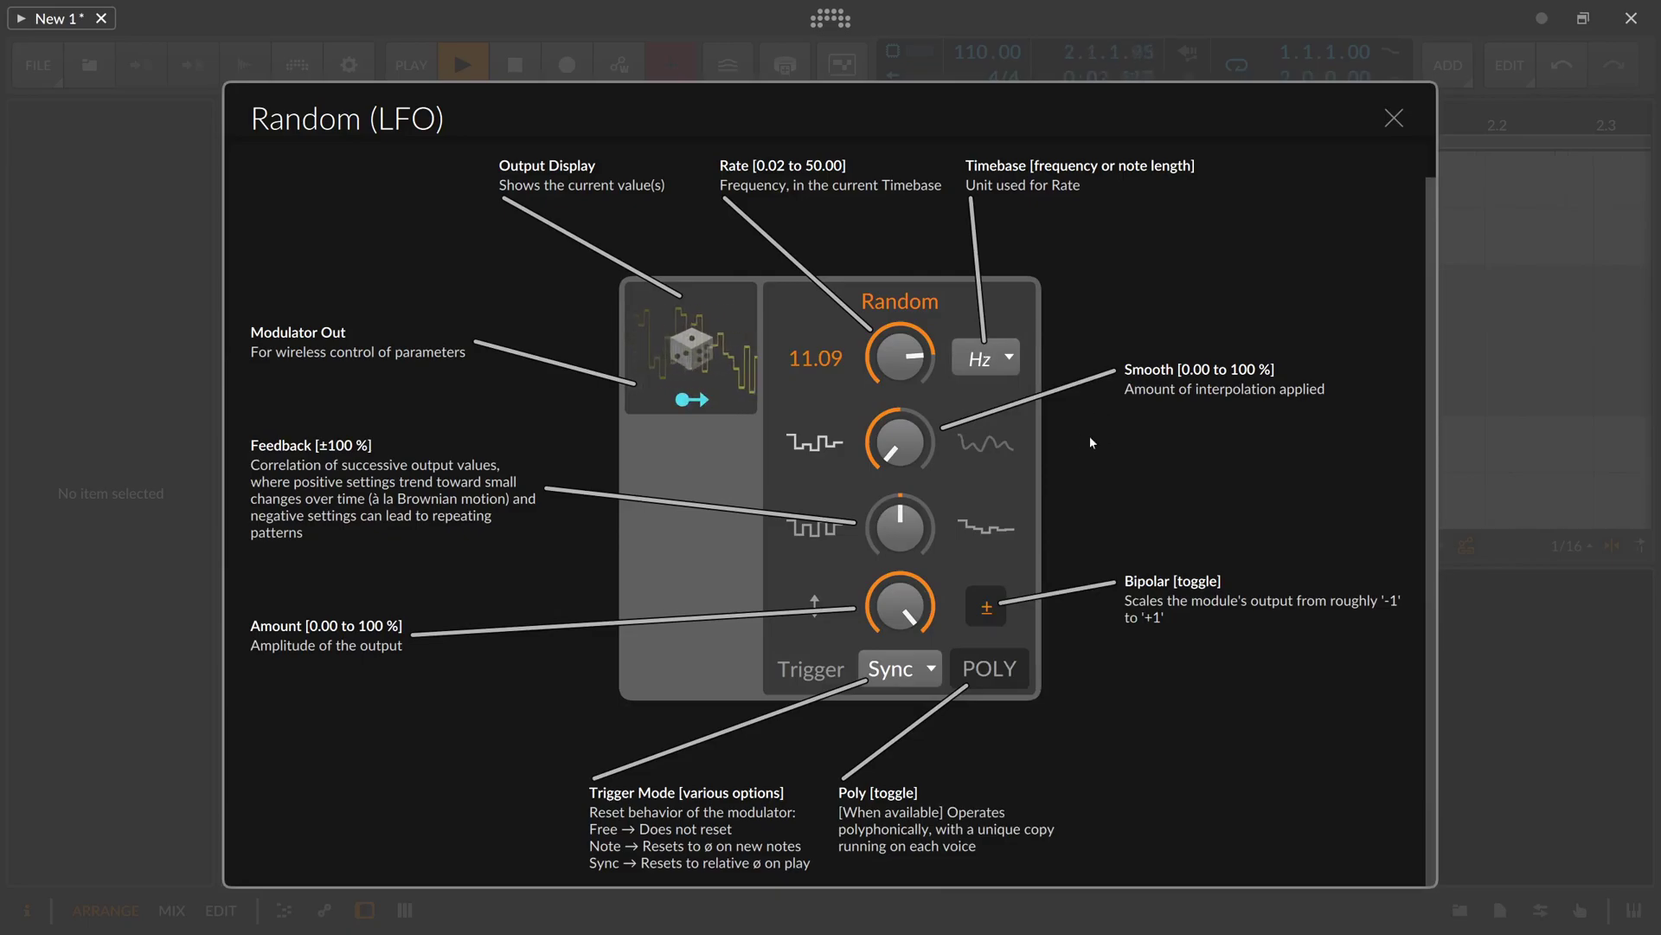
Step: Keep the Classic LFO's Gain modulation and add modulation of the filter cutoff
left_click(1393, 118)
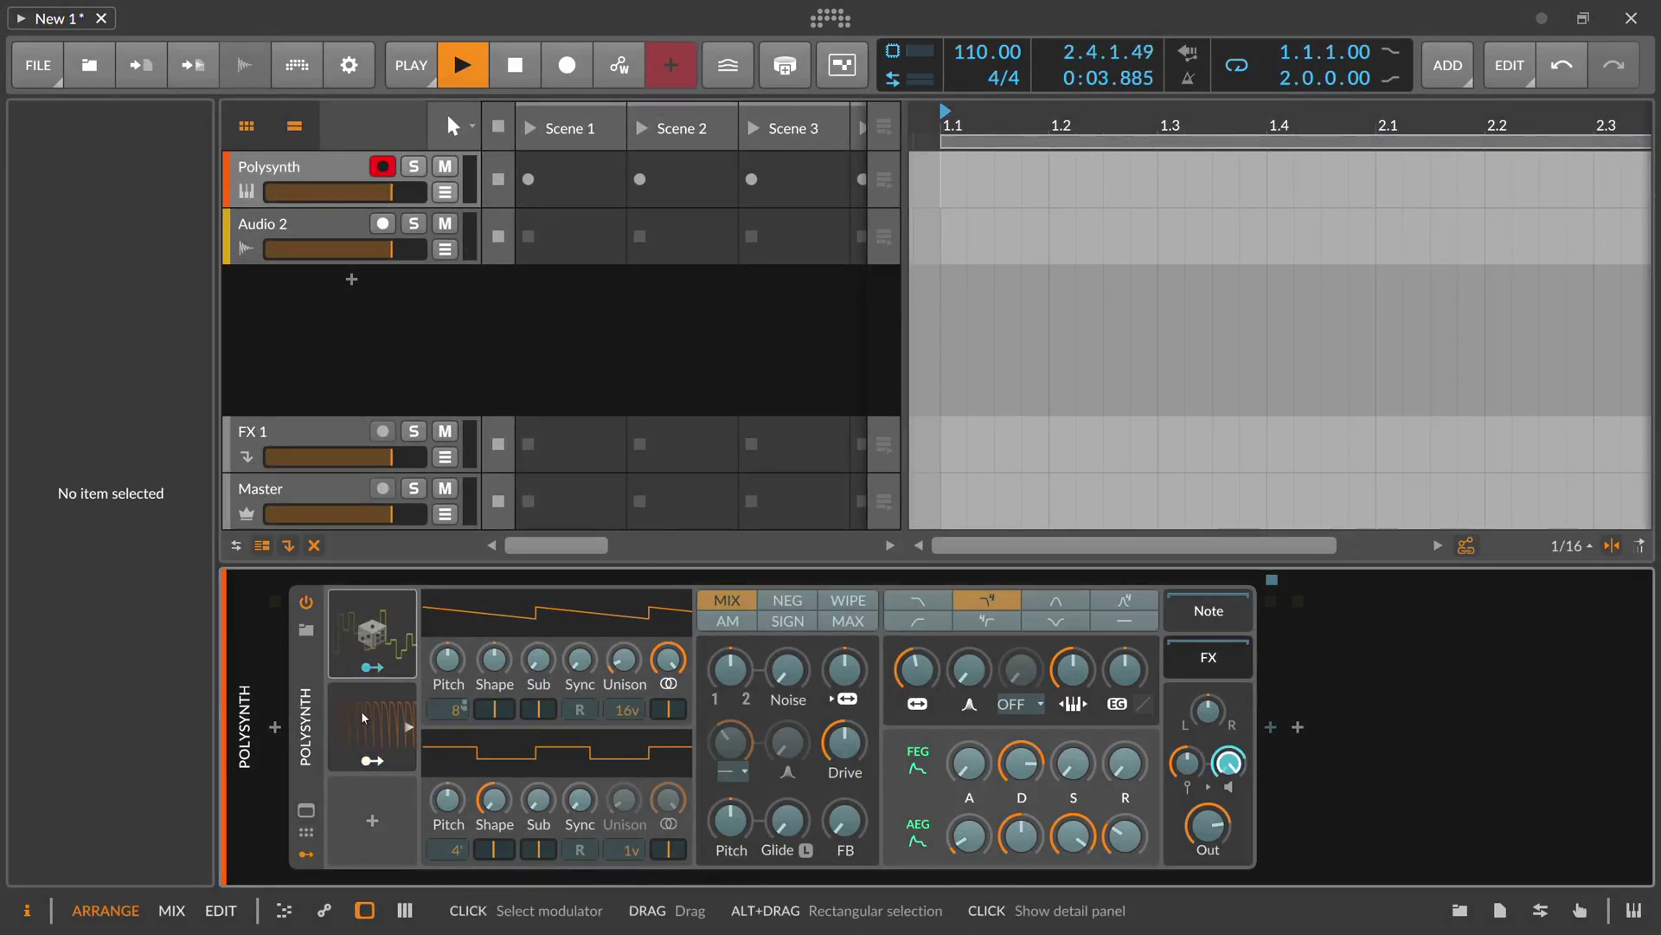
left_click(396, 723)
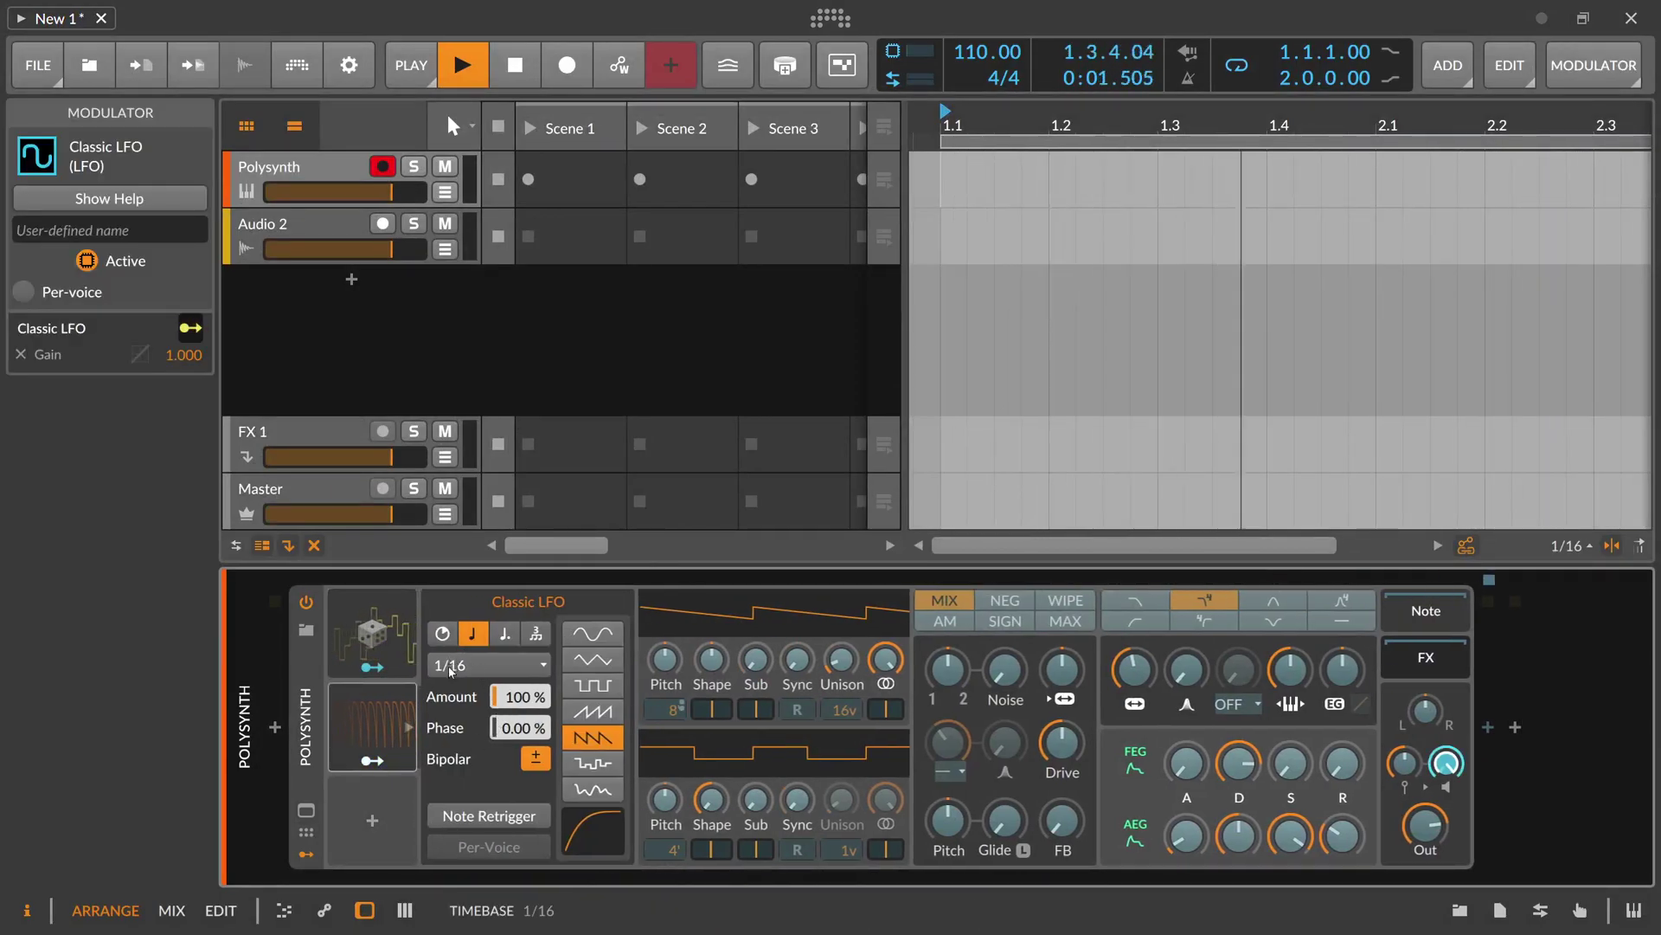
double_click(1454, 763)
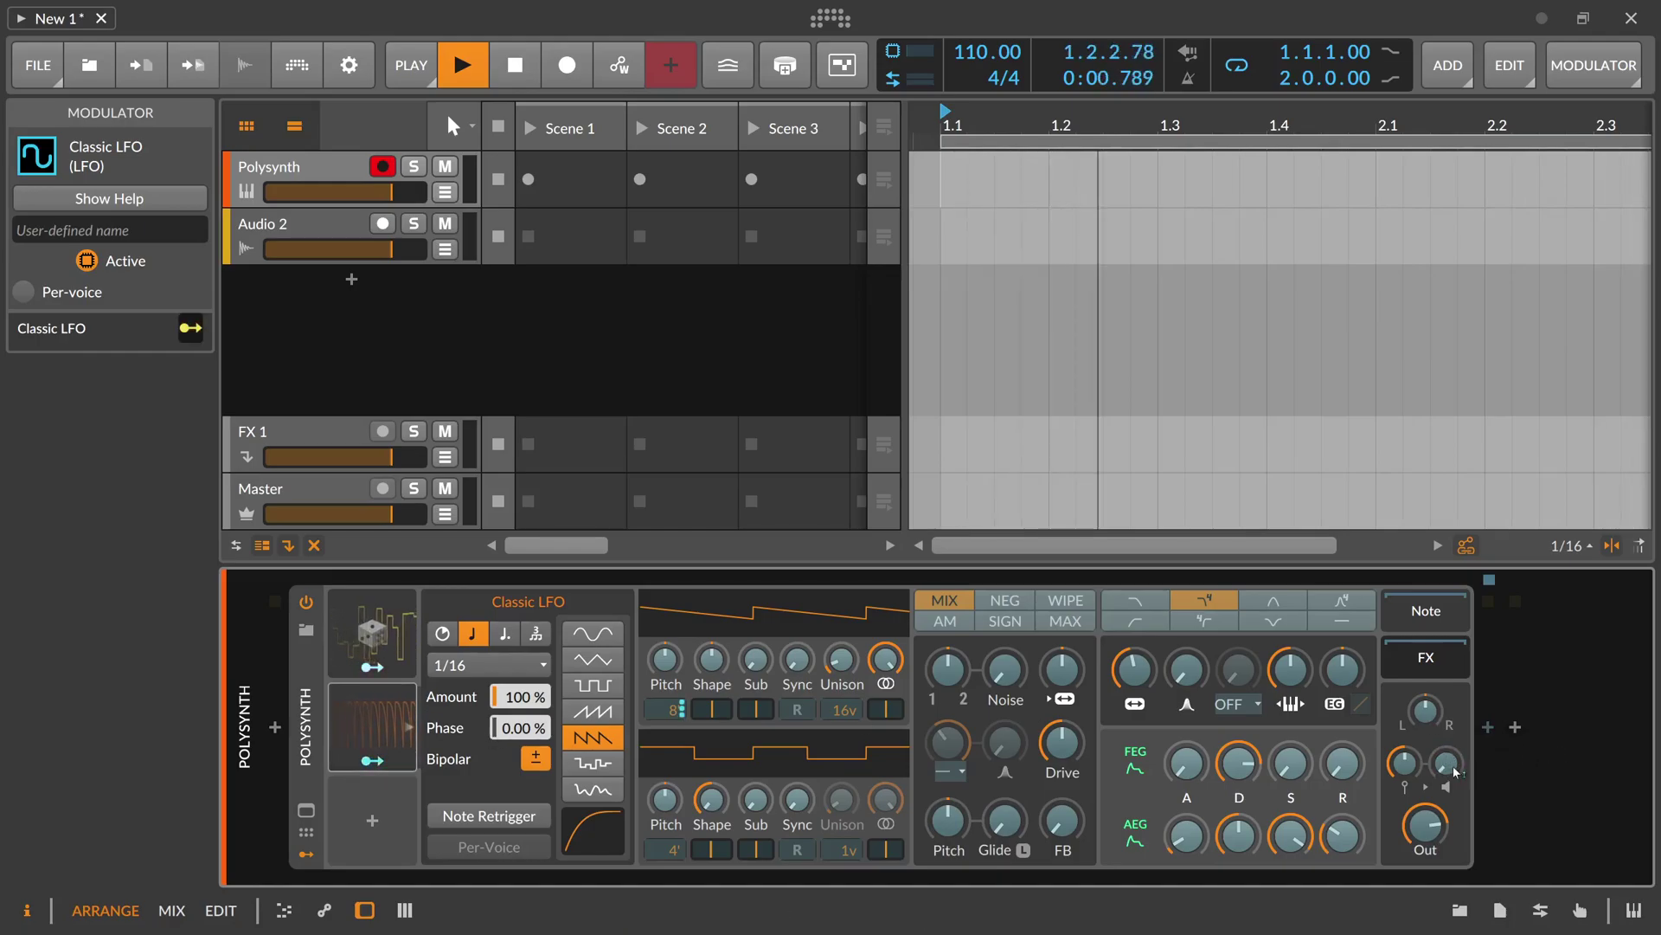
key("ctrl+z")
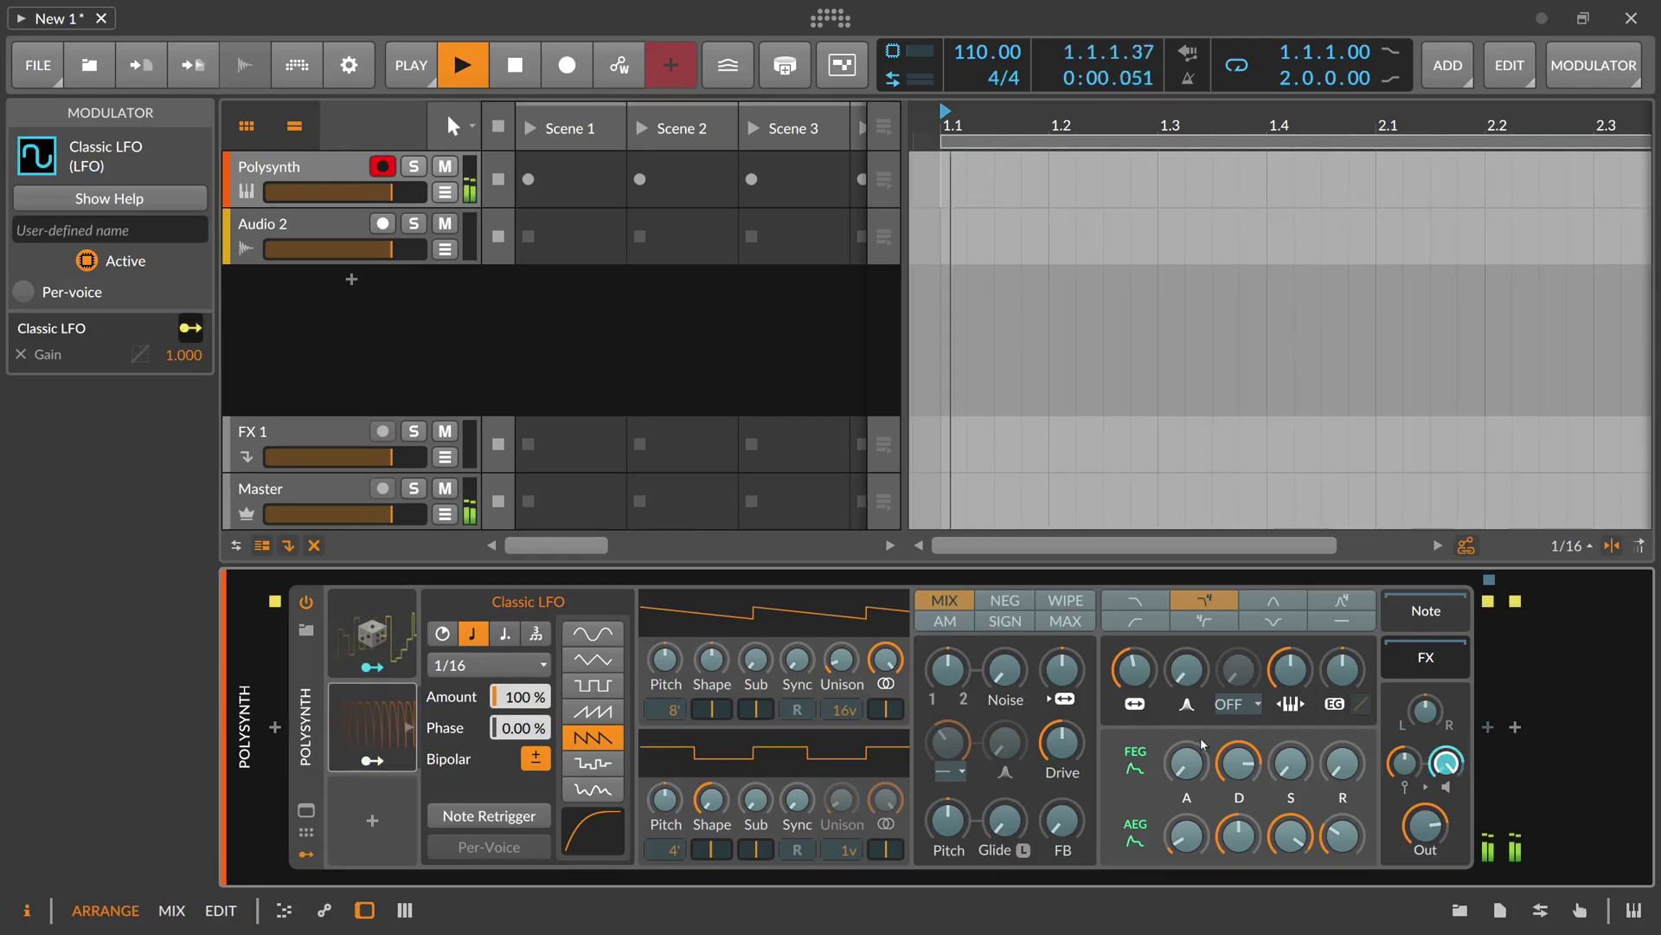
left_click_drag(1134, 668, 1134, 639)
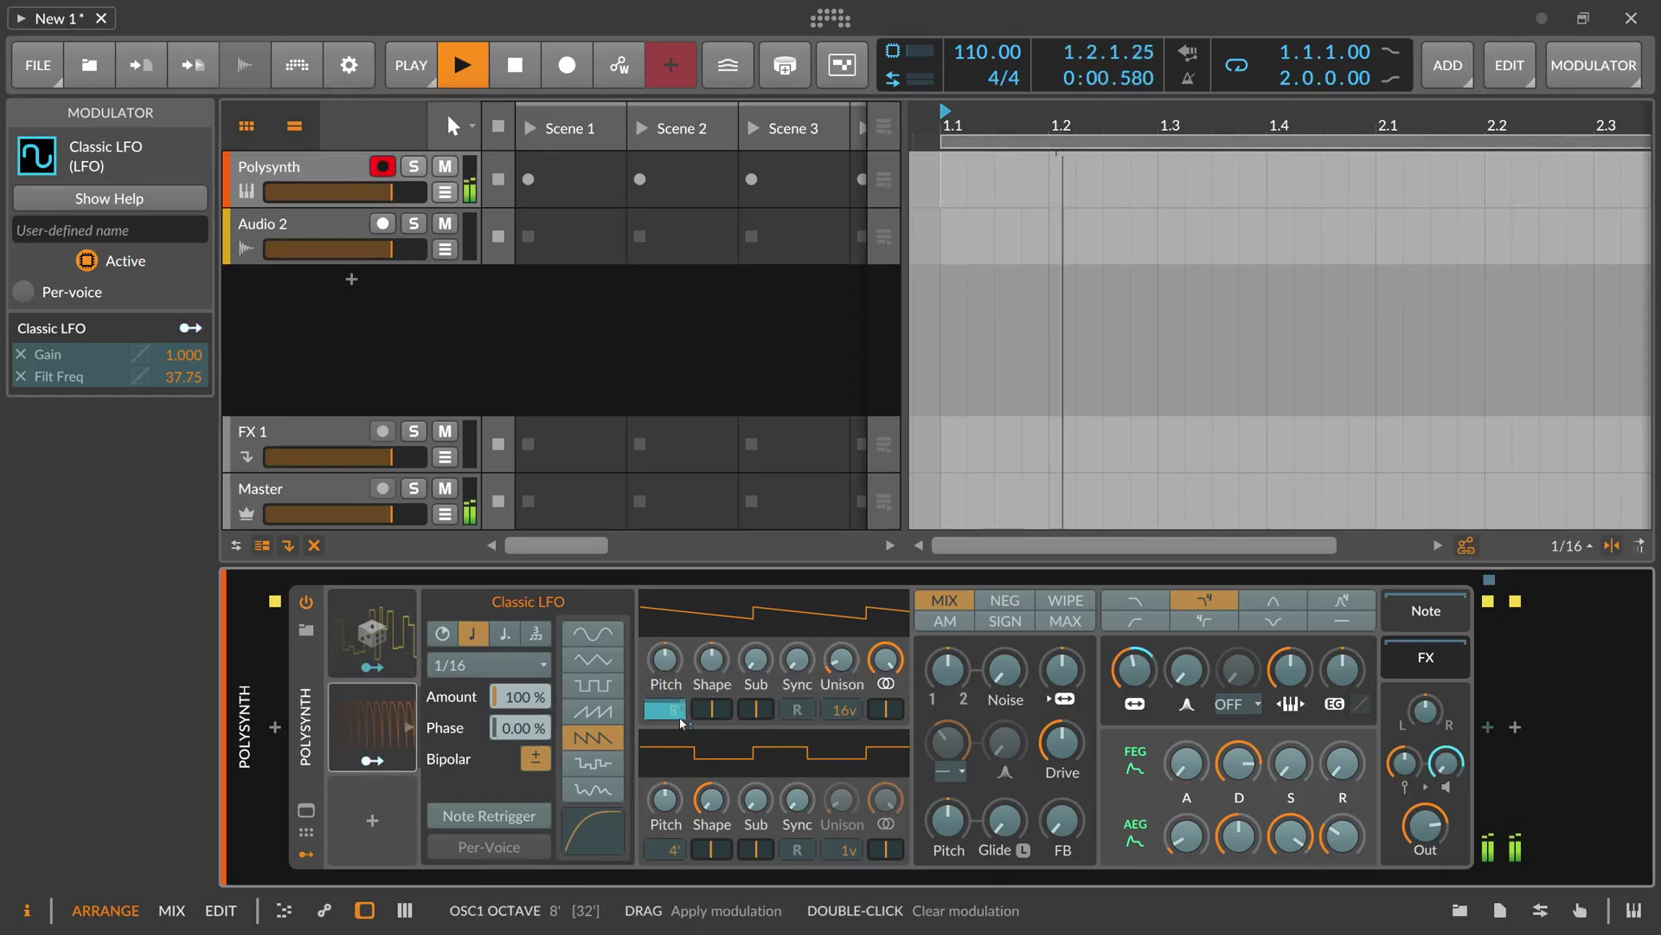
Step: Change the Random modulator's rate unit from Hz to 16th notes
left_click(372, 636)
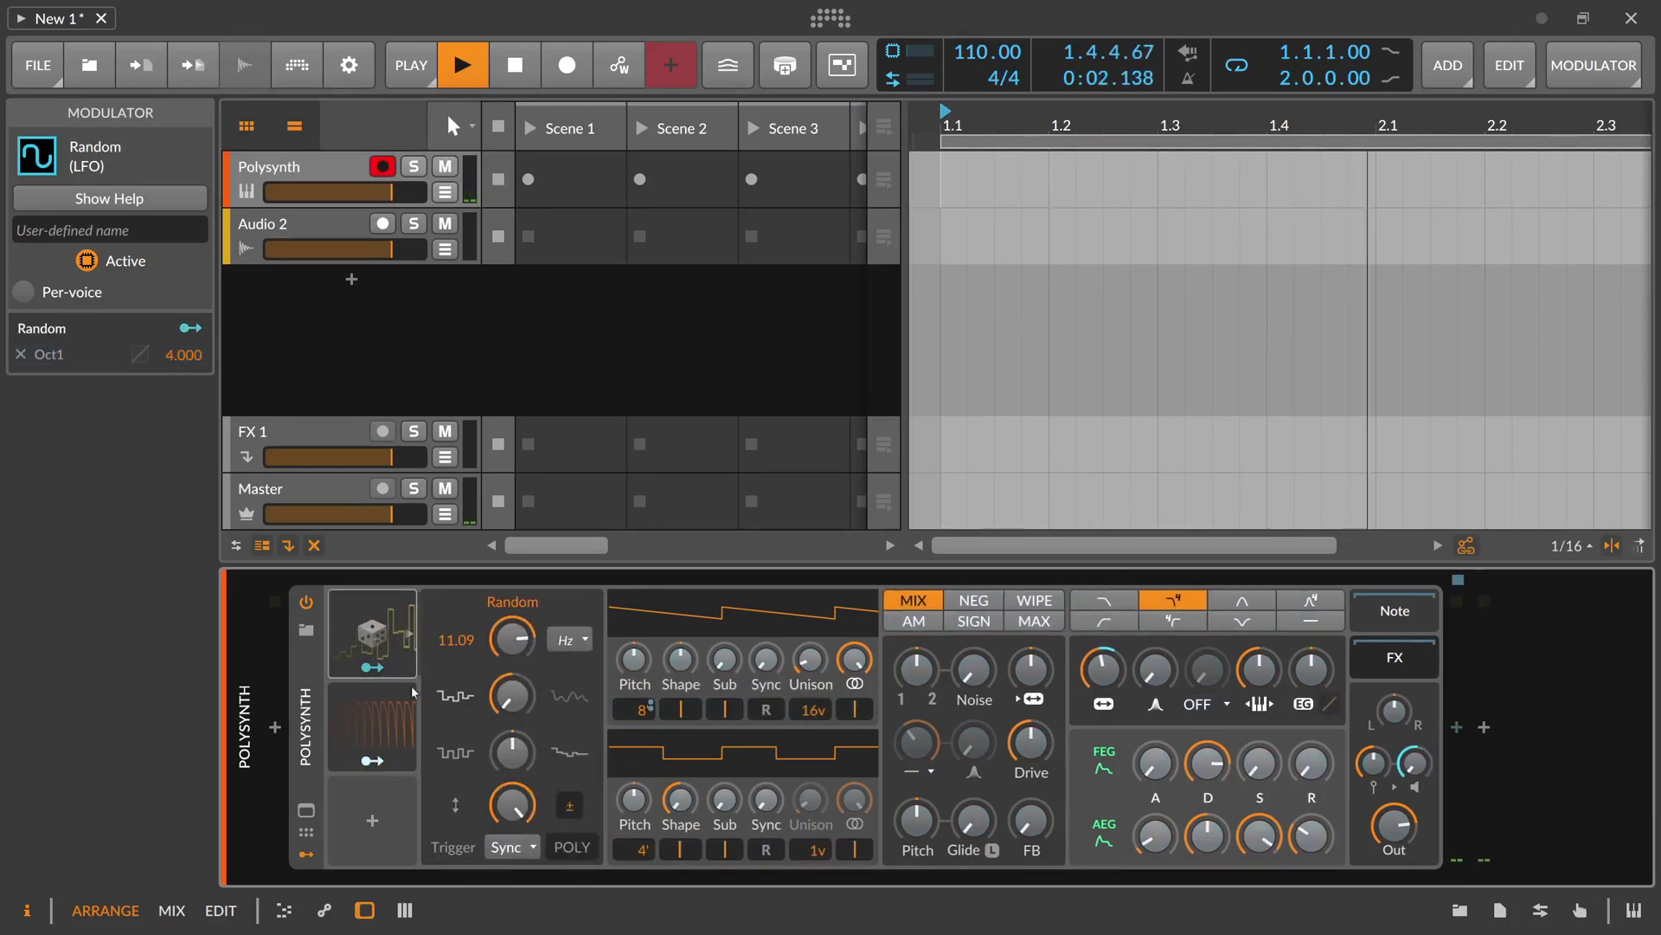
left_click(587, 642)
left_click(605, 278)
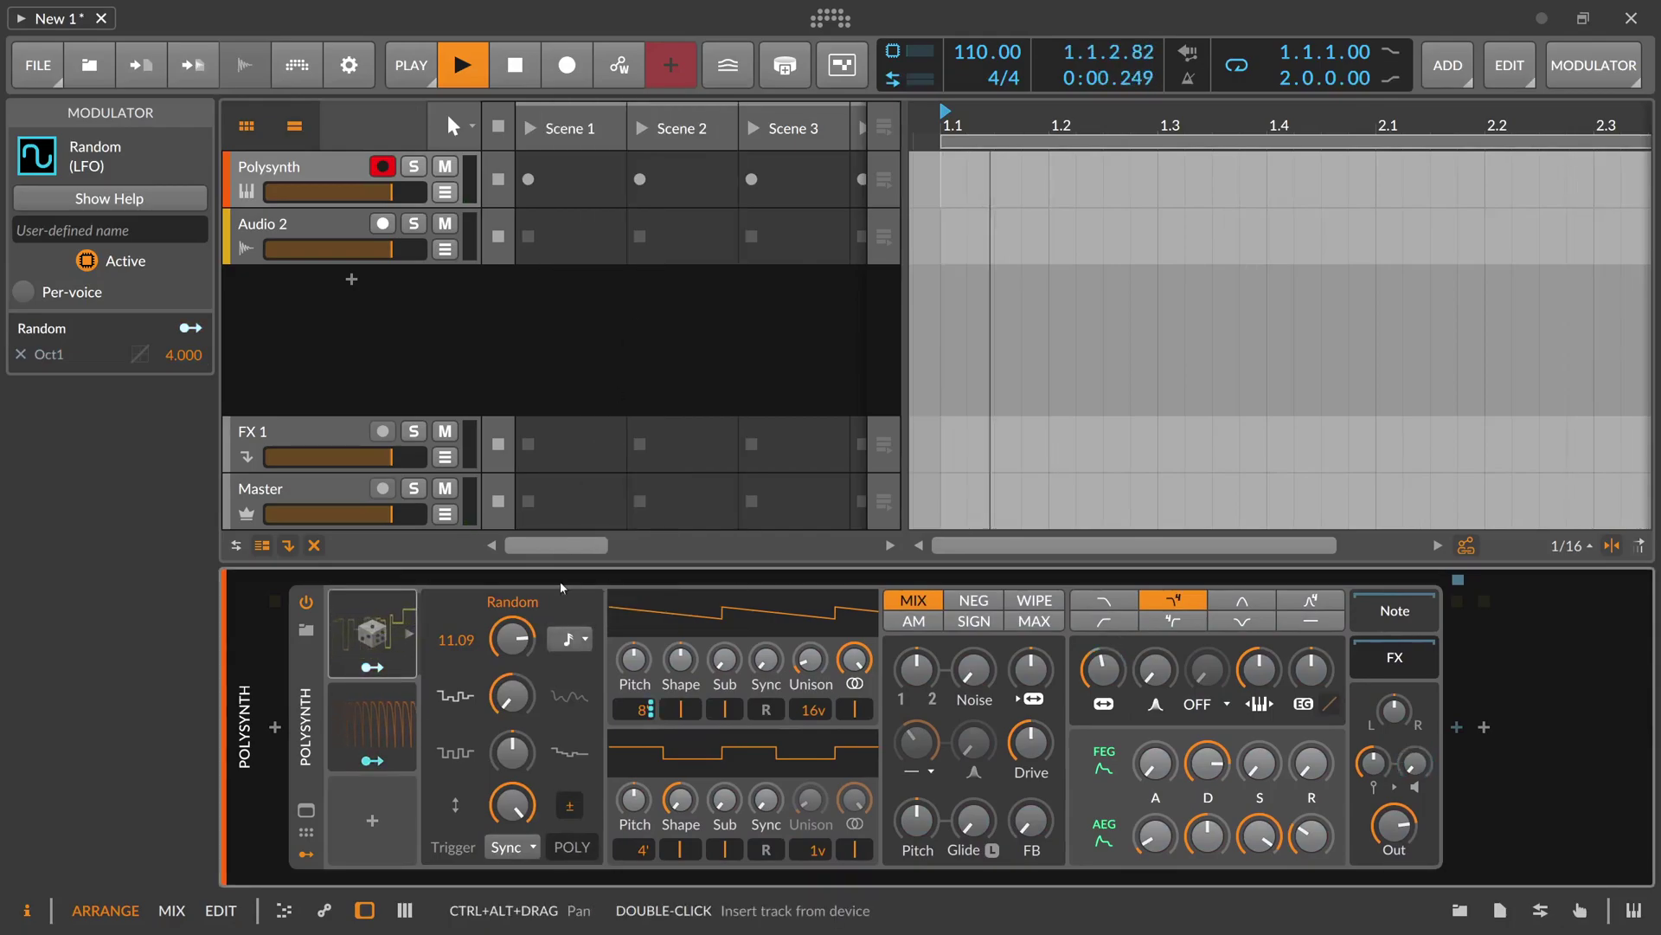
left_click(392, 725)
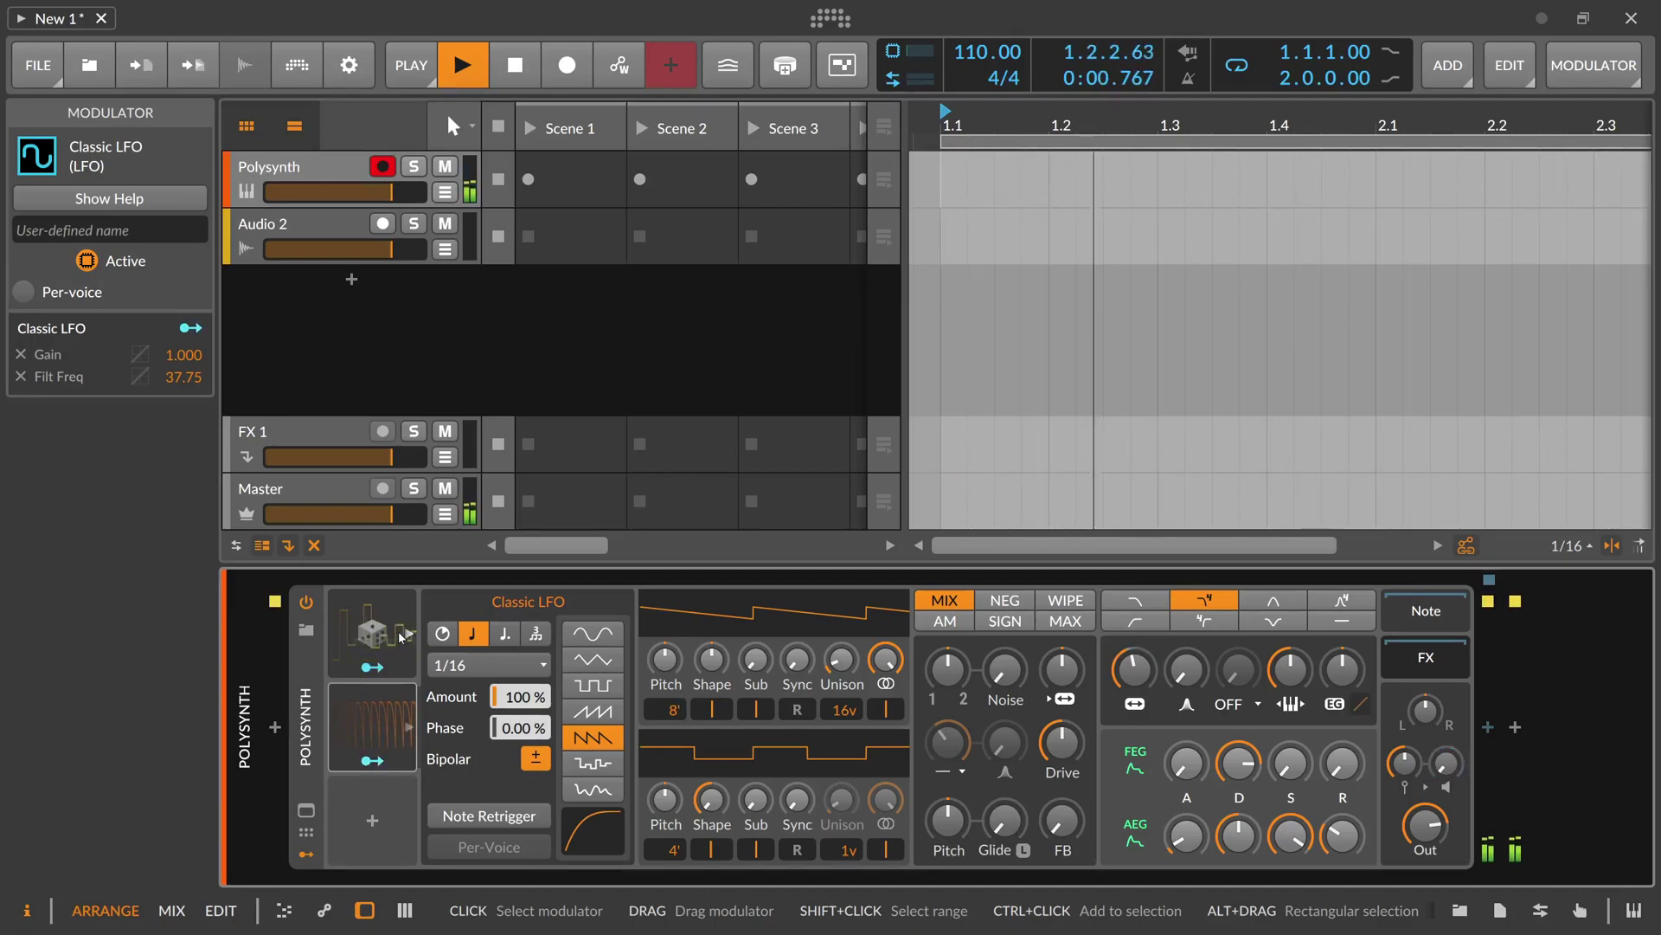
Step: Set Random feedback to about -53%, filter cutoff to 513 Hz and output to +2.3 dB
left_click(385, 641)
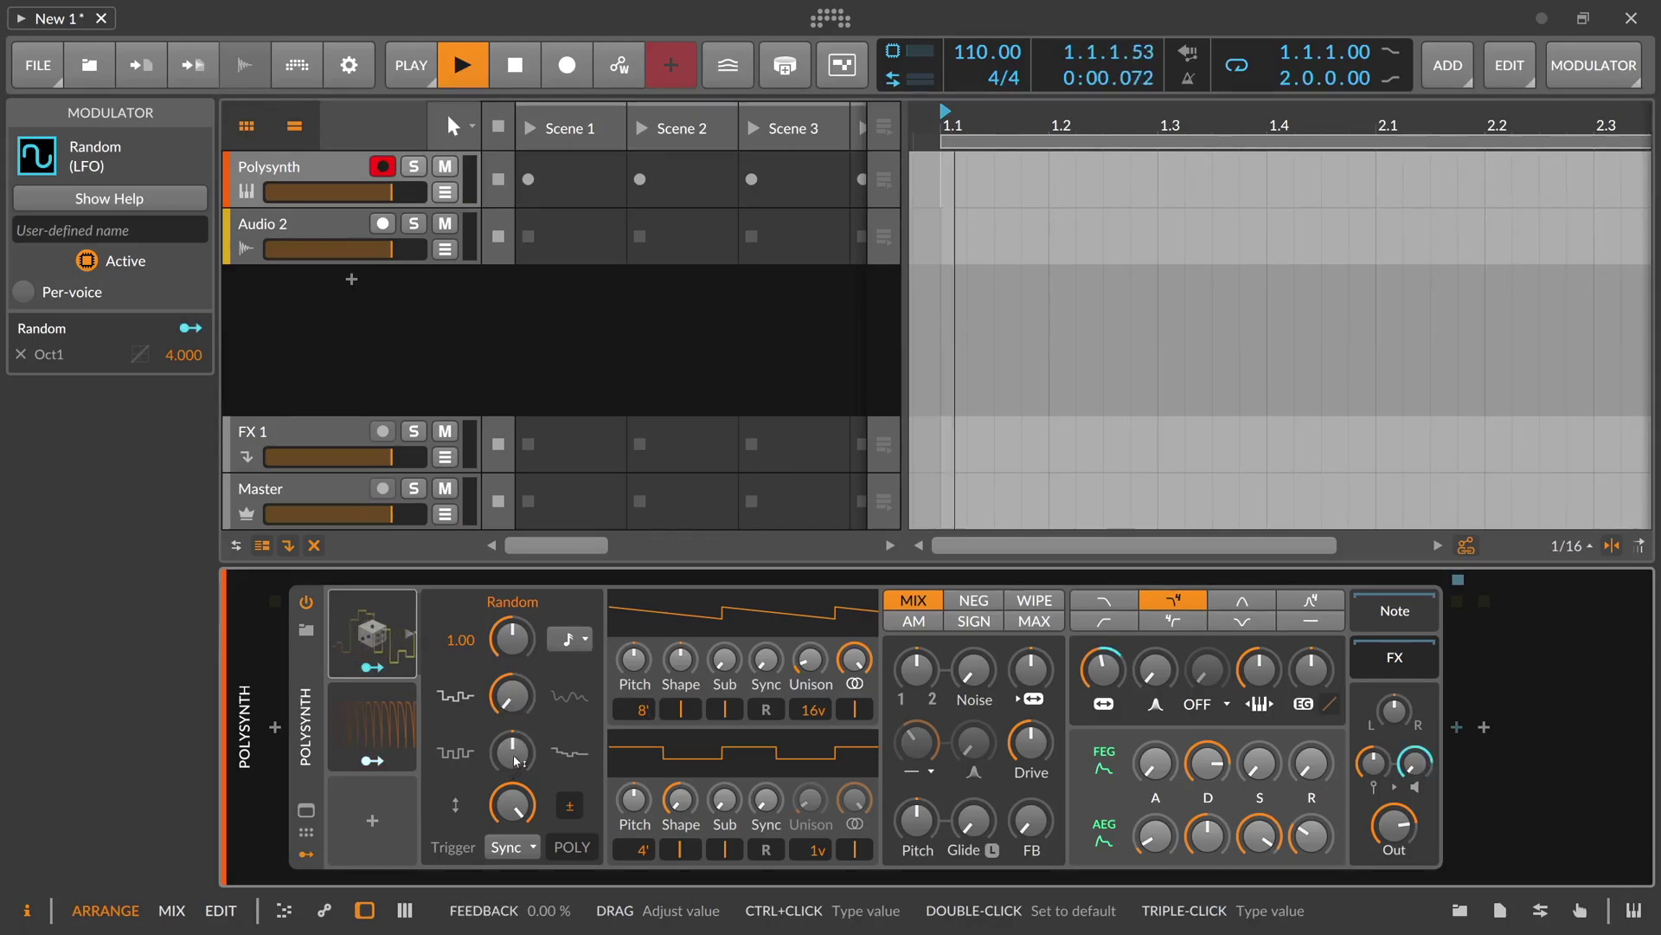
left_click_drag(515, 761, 515, 764)
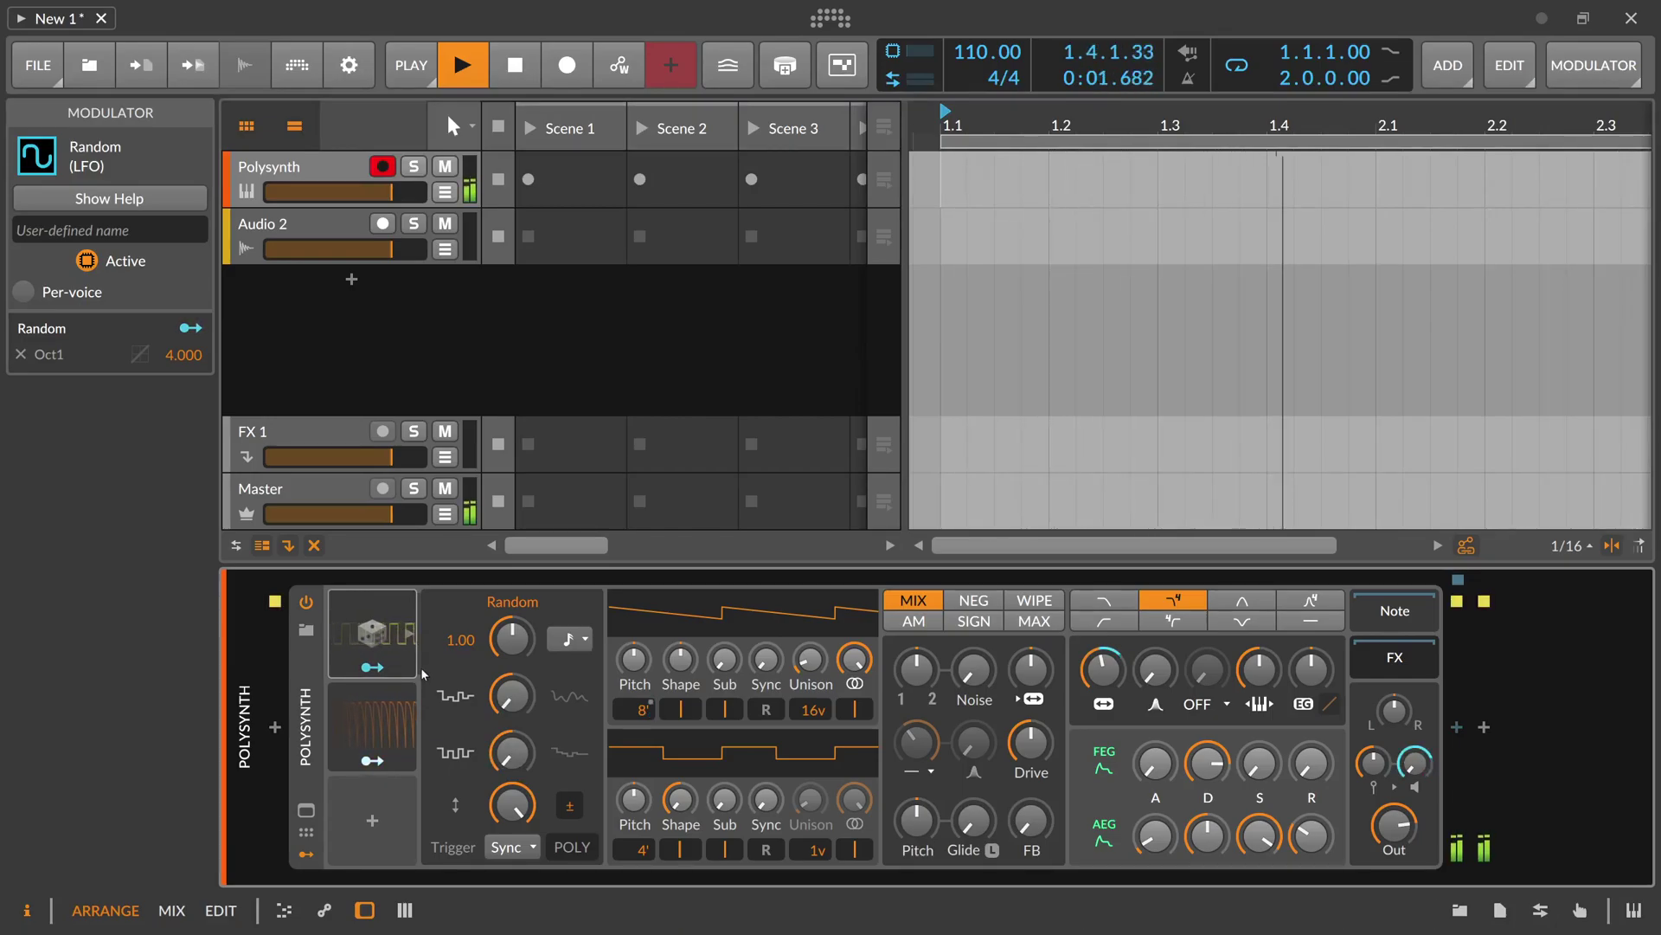
left_click_drag(511, 752, 510, 734)
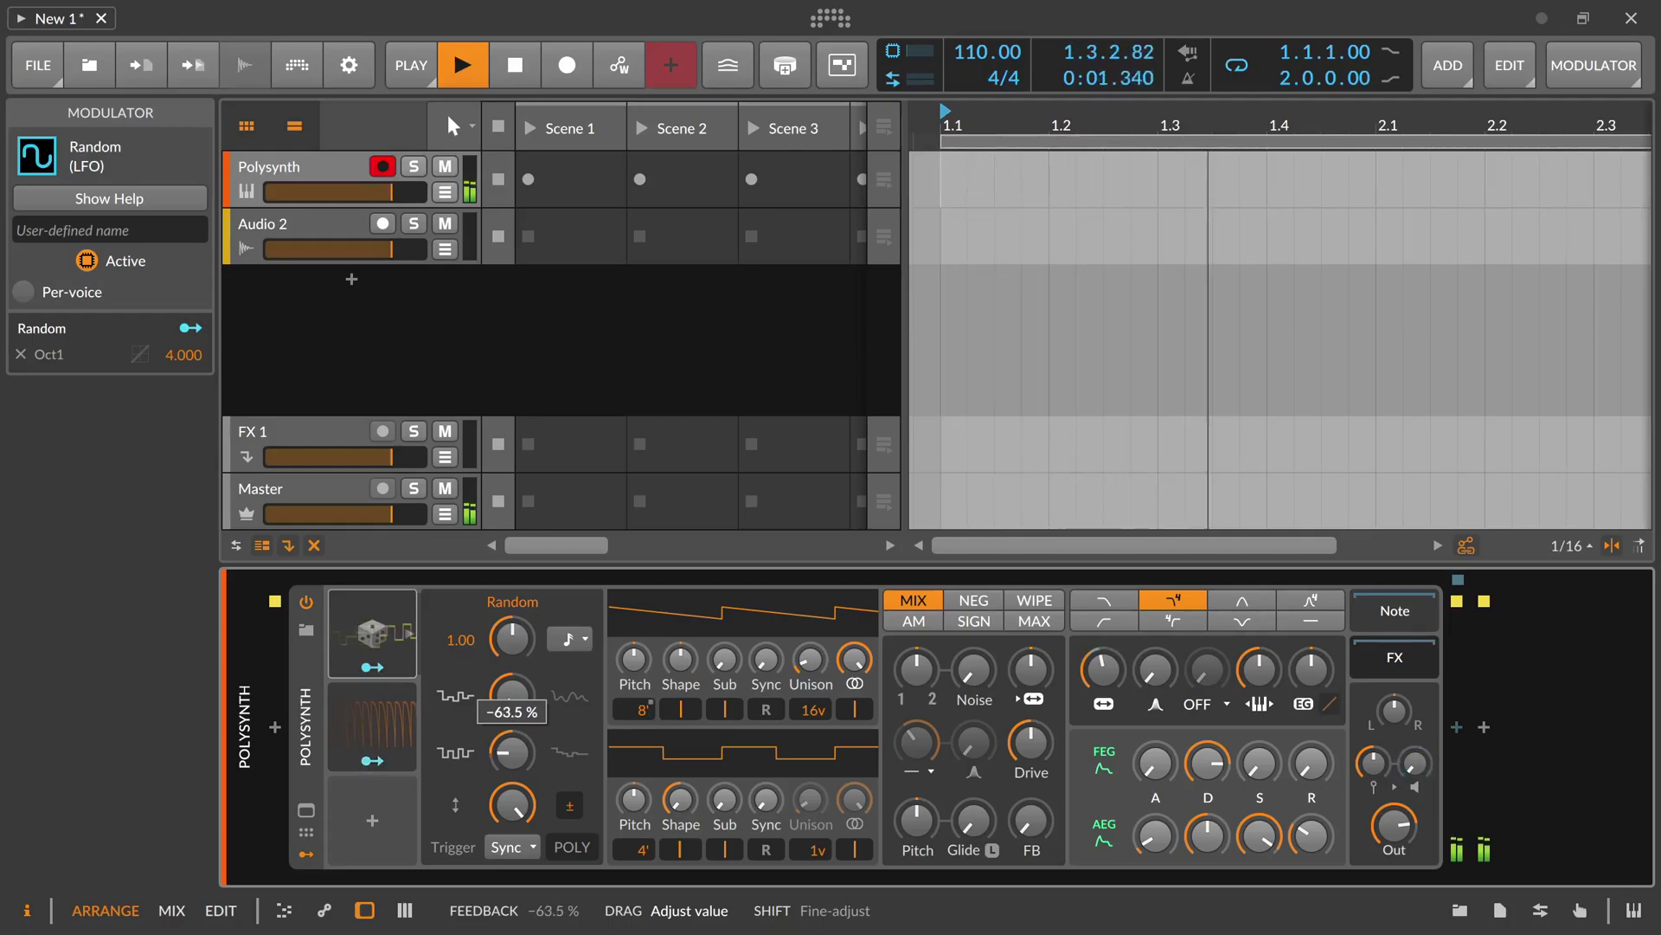
left_click_drag(510, 732, 511, 727)
left_click_drag(1104, 671, 1108, 674)
left_click_drag(1394, 825, 1394, 823)
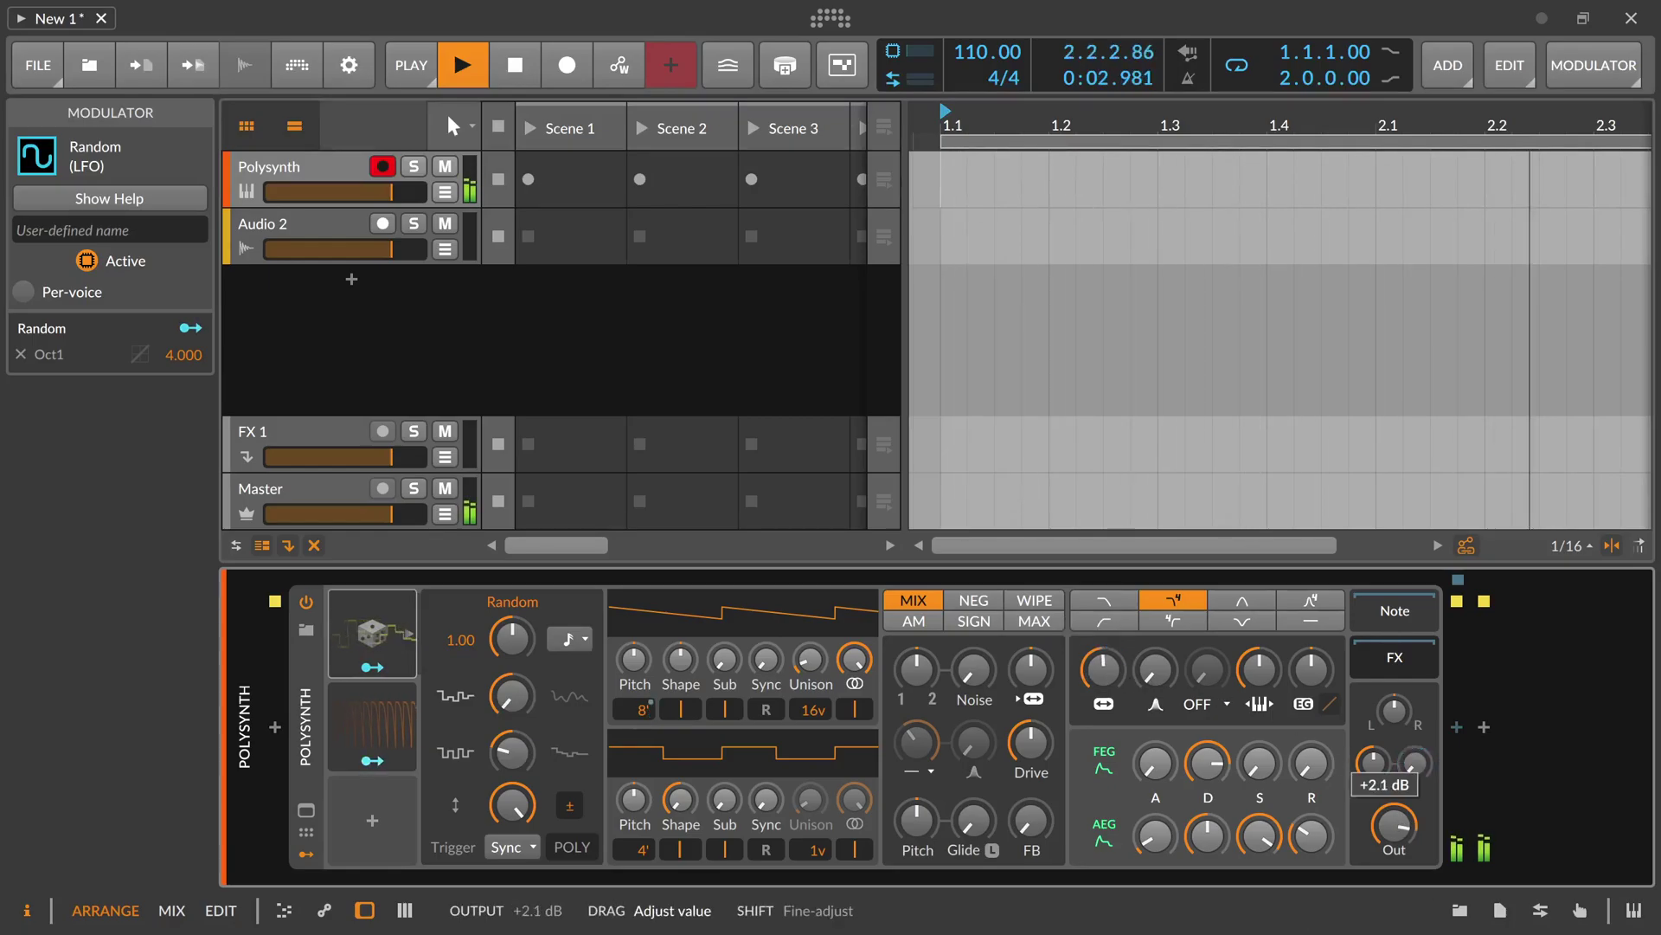
Step: Search the browser for 'delay' and insert Delay+ right after the Polysynth
left_click(1459, 728)
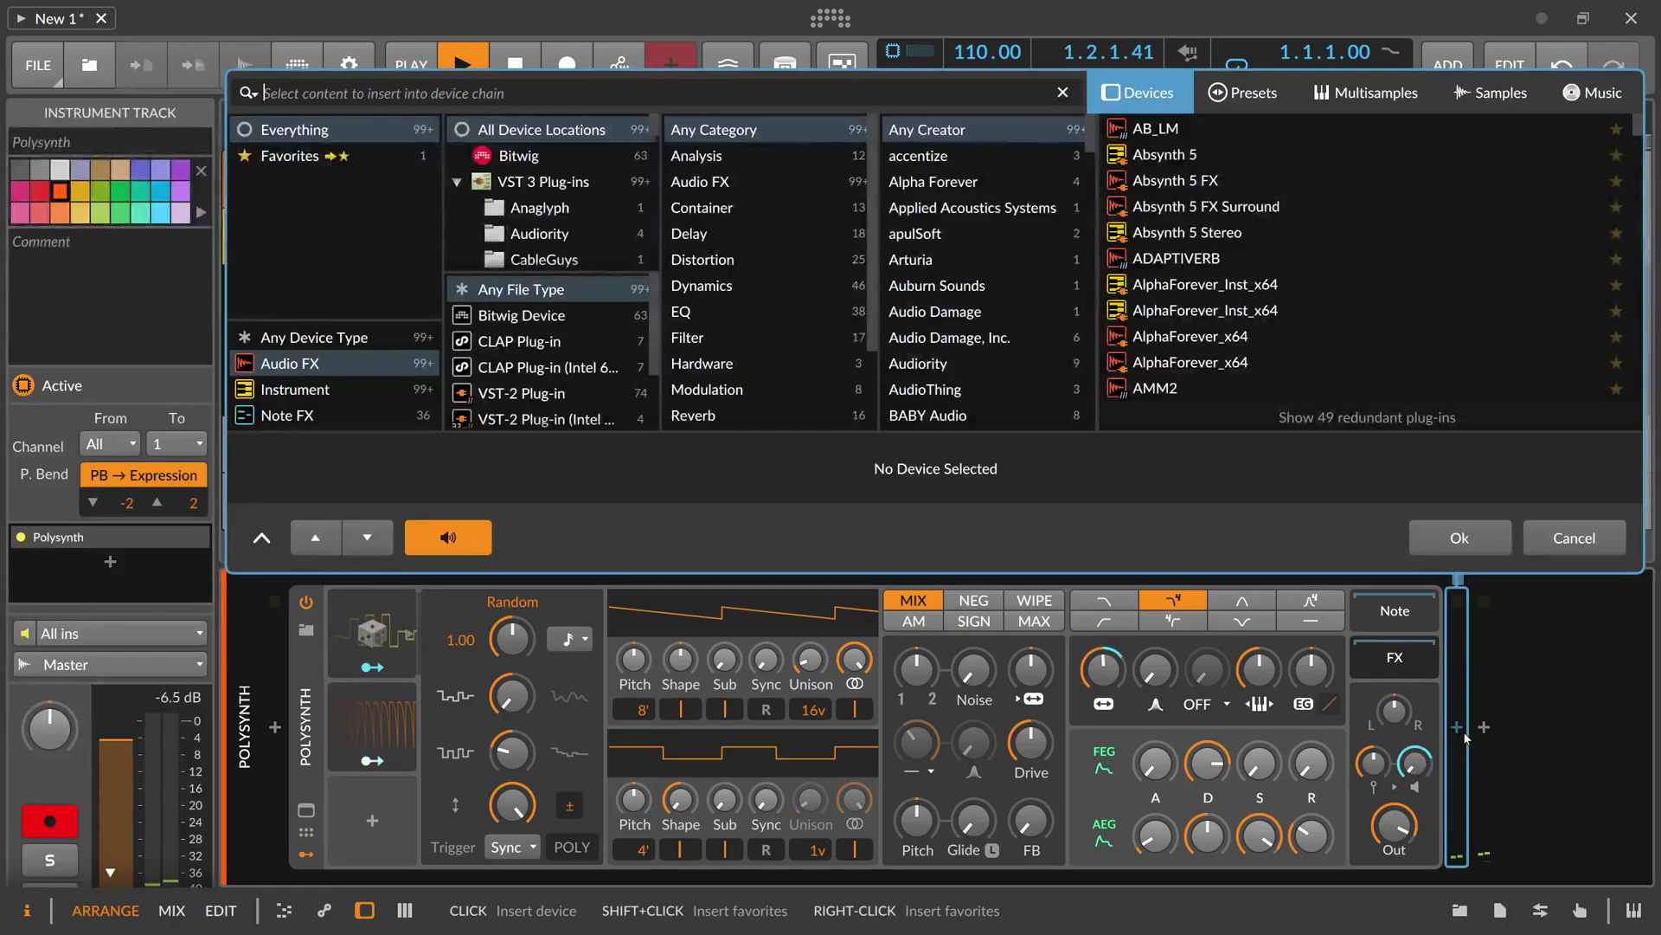
type("de")
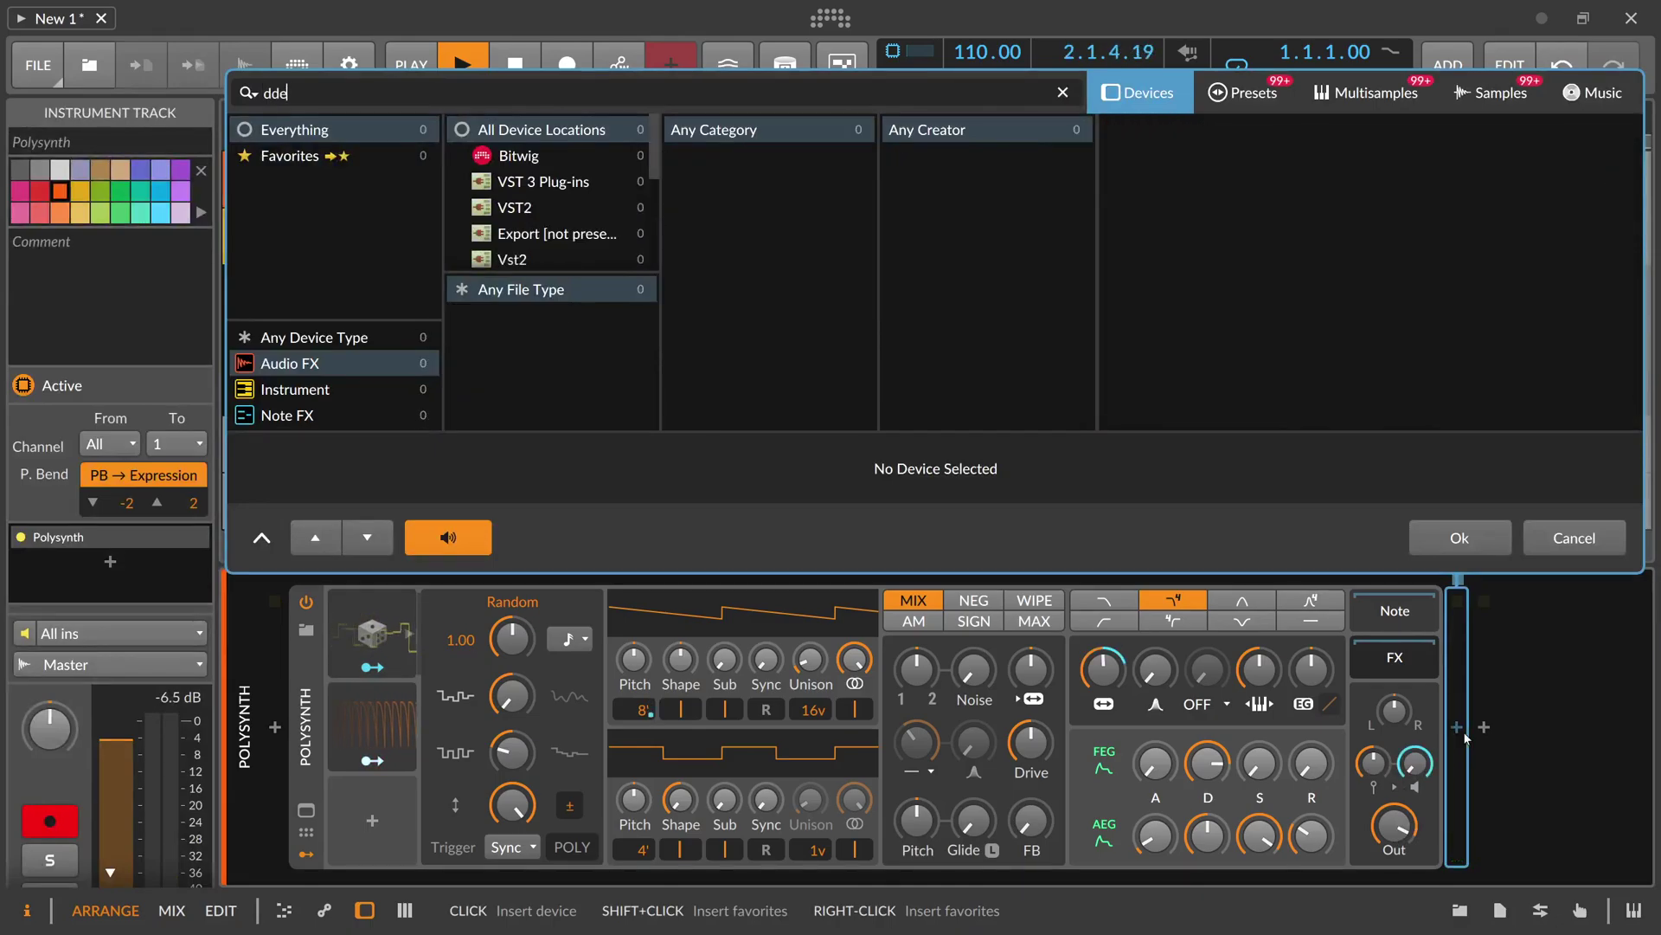
type("lay")
key("Down")
key("Return")
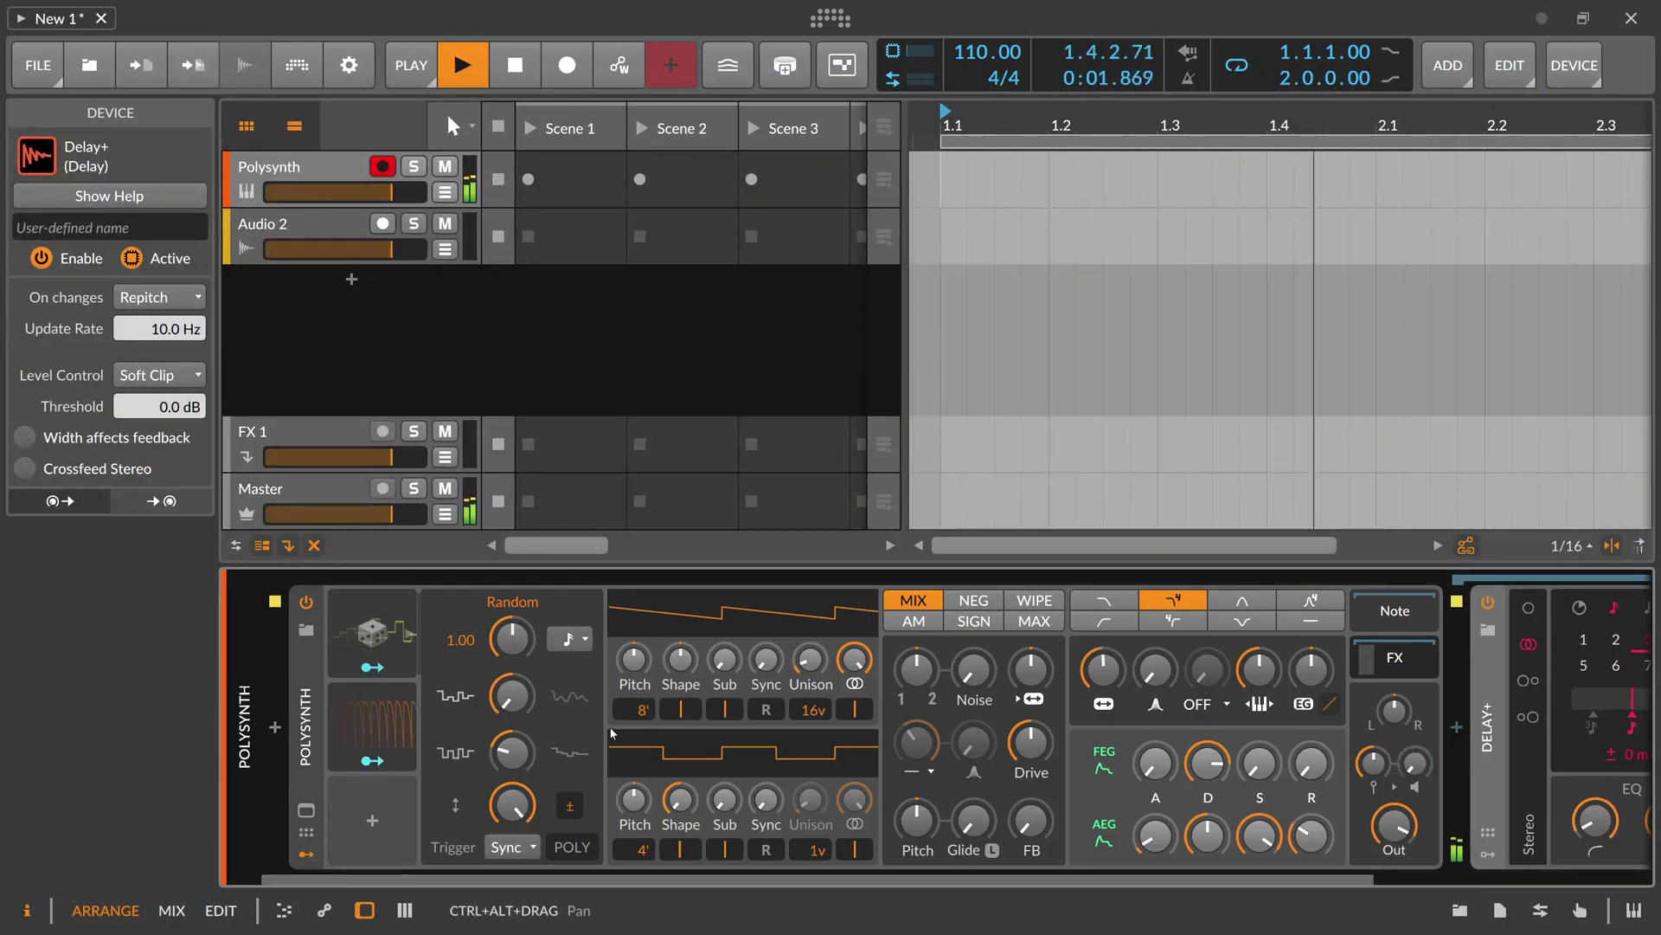
Step: Slow the Classic LFO rate to 1/4
left_click(372, 725)
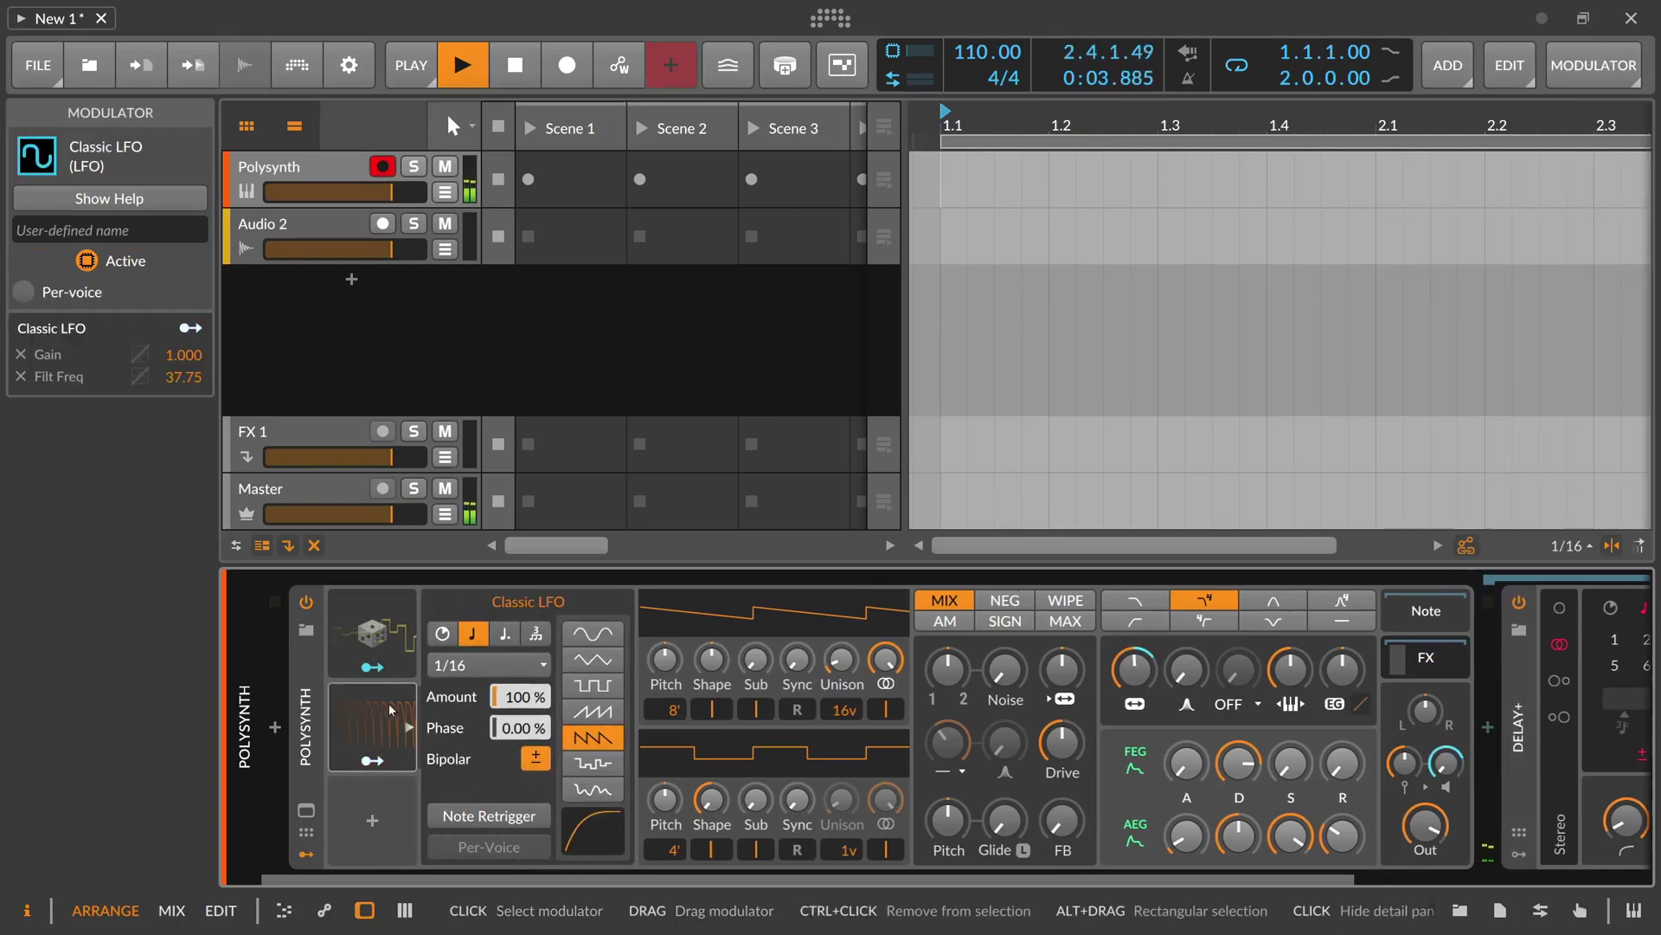
left_click(479, 666)
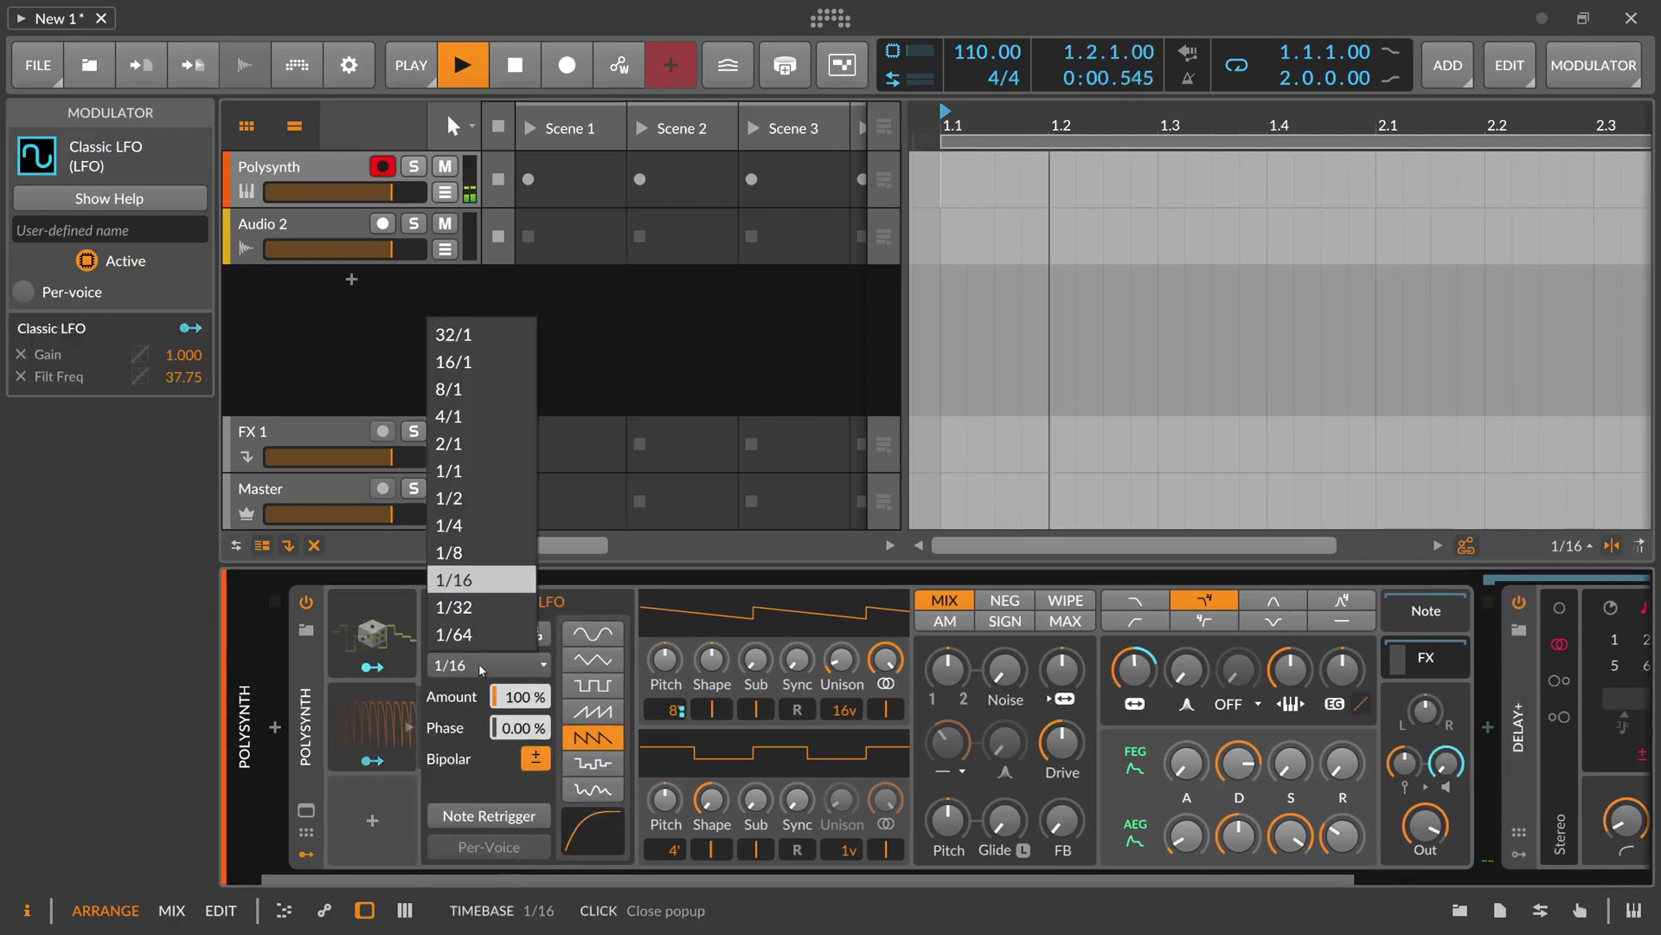
left_click(493, 522)
Step: Sync the Random modulator's rate to quarter notes
left_click(395, 616)
left_click(571, 640)
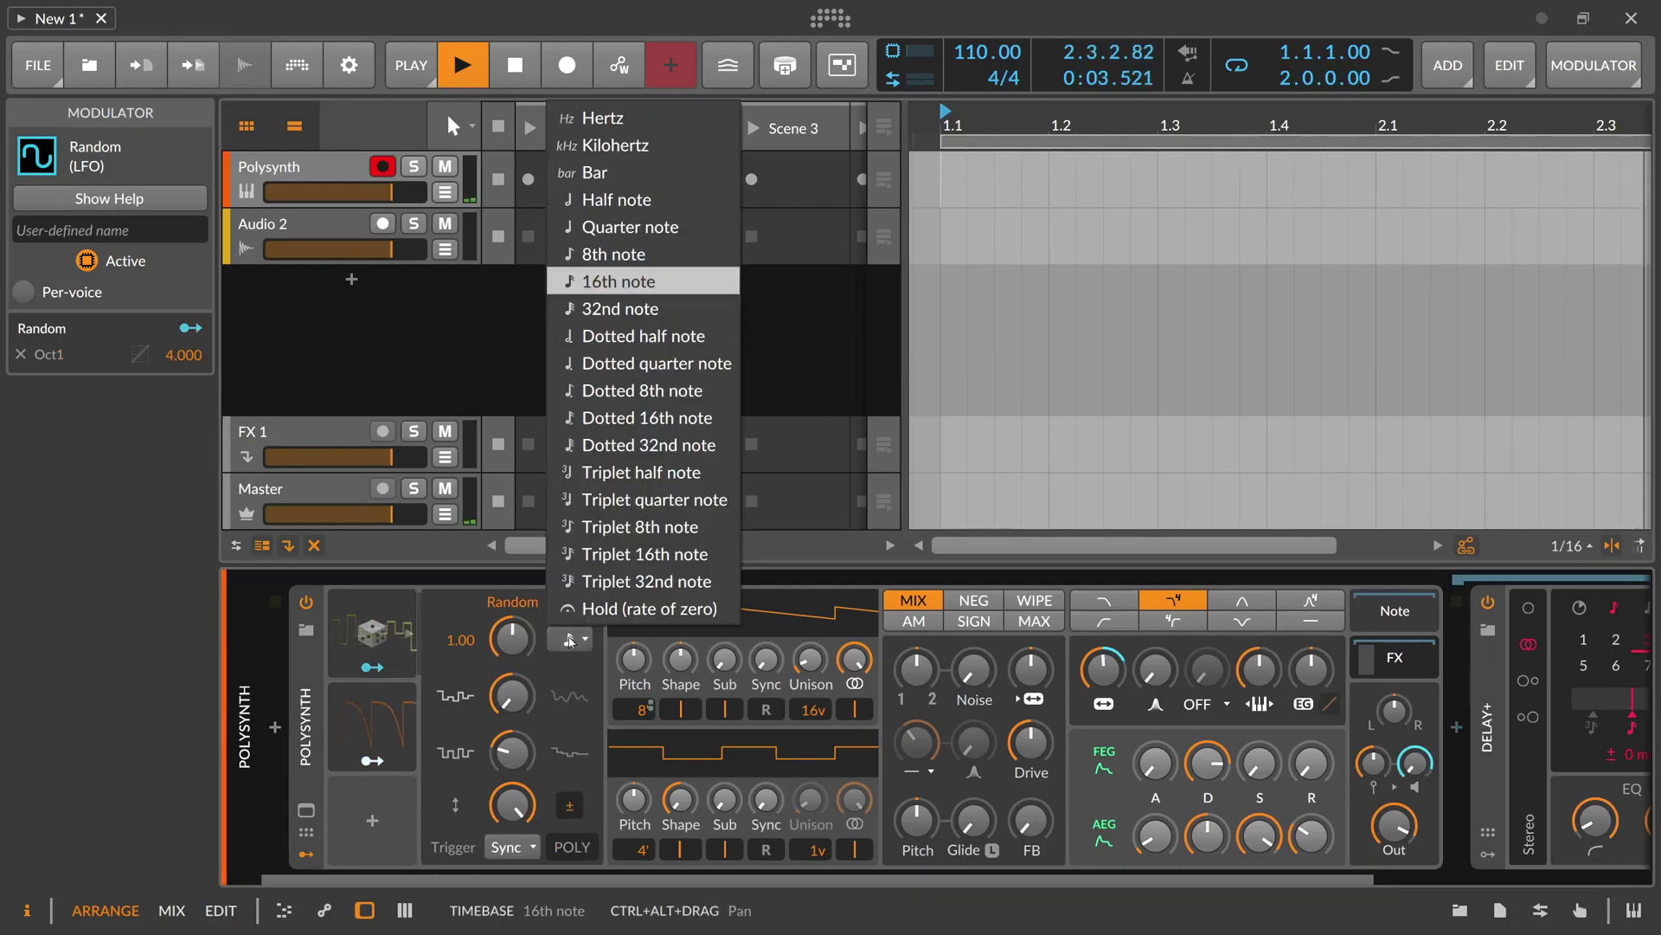
left_click(630, 226)
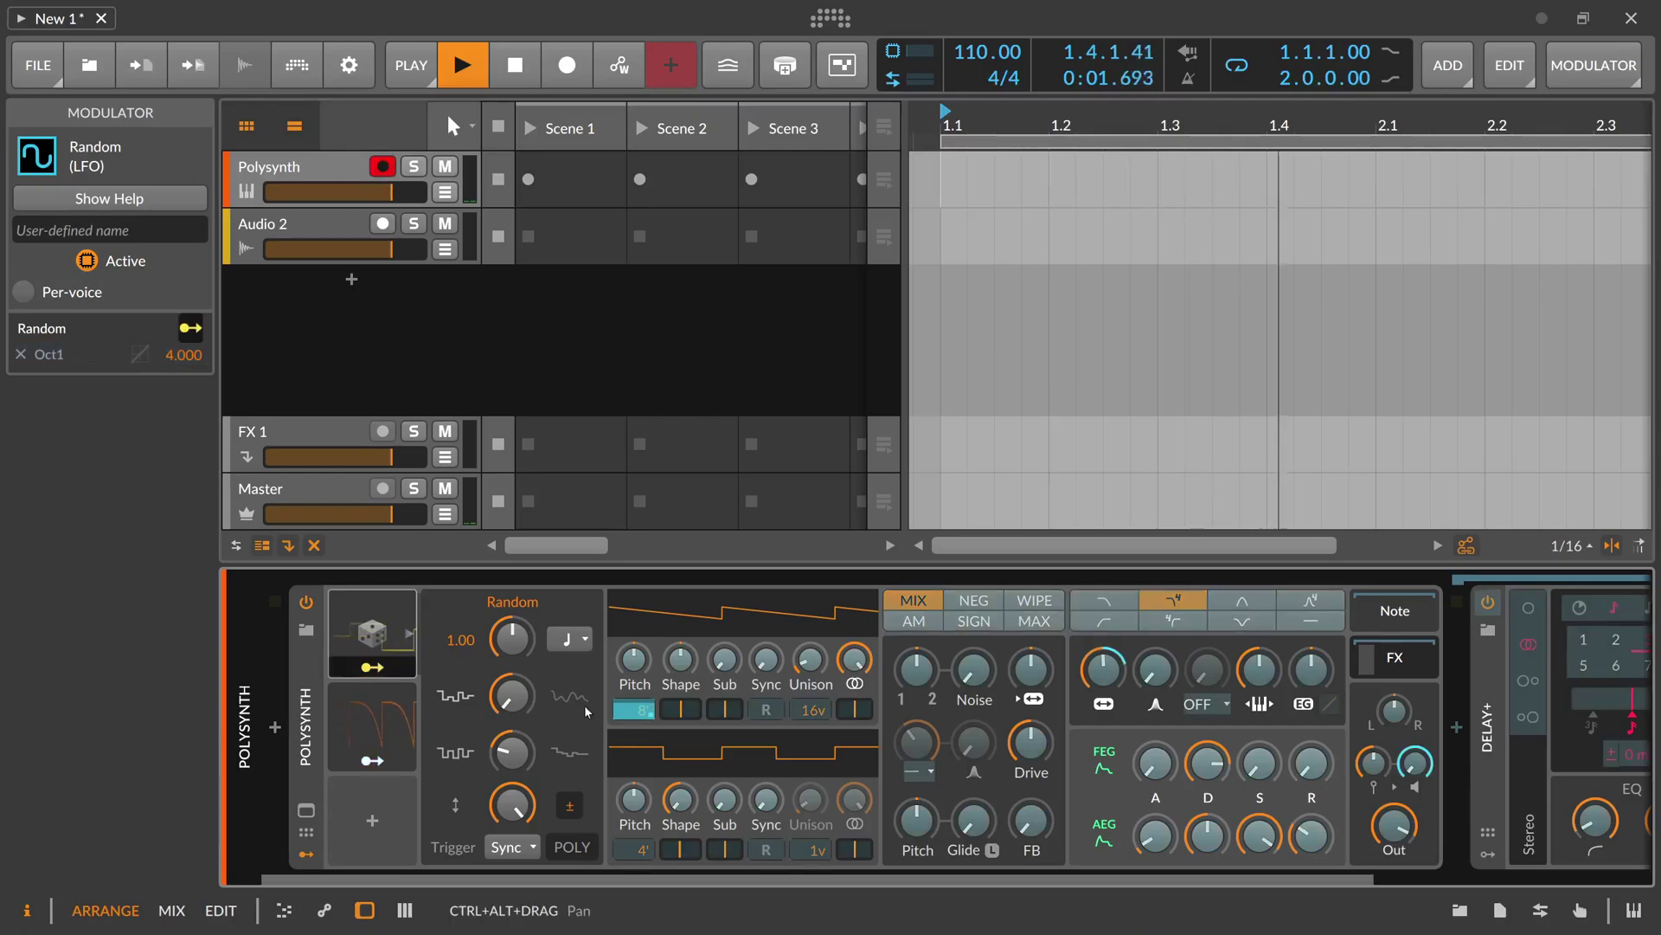
Step: Delete the Classic LFO and switch the Random modulator's timebase to Hold
left_click(389, 740)
key("Delete")
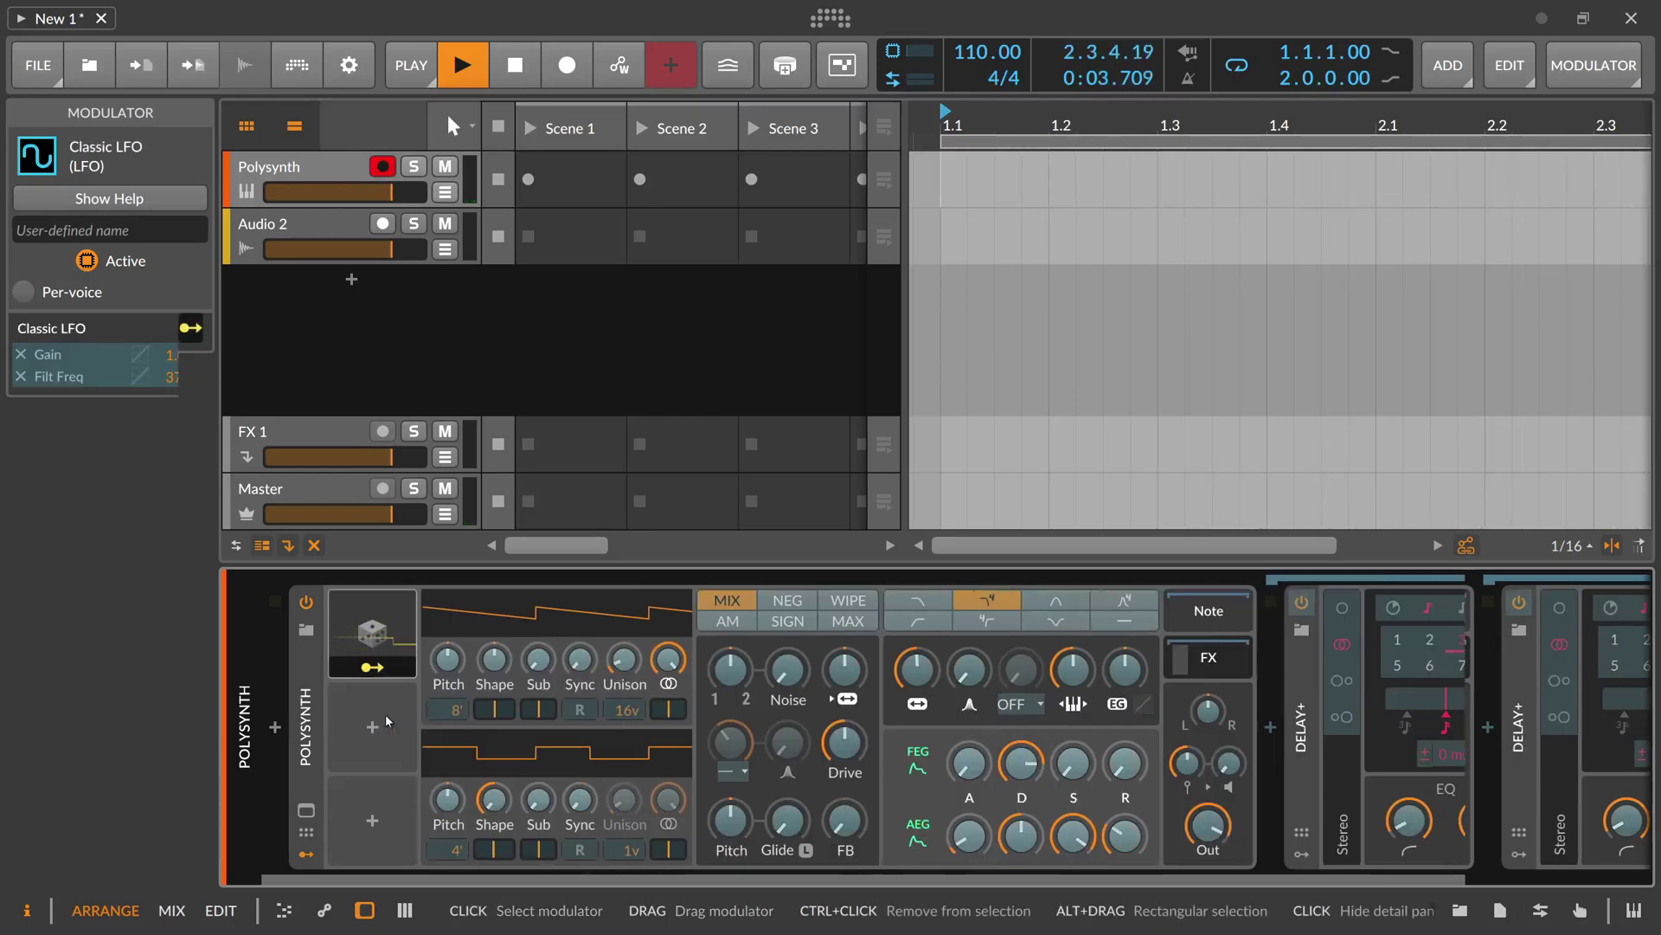
left_click(372, 632)
left_click(571, 639)
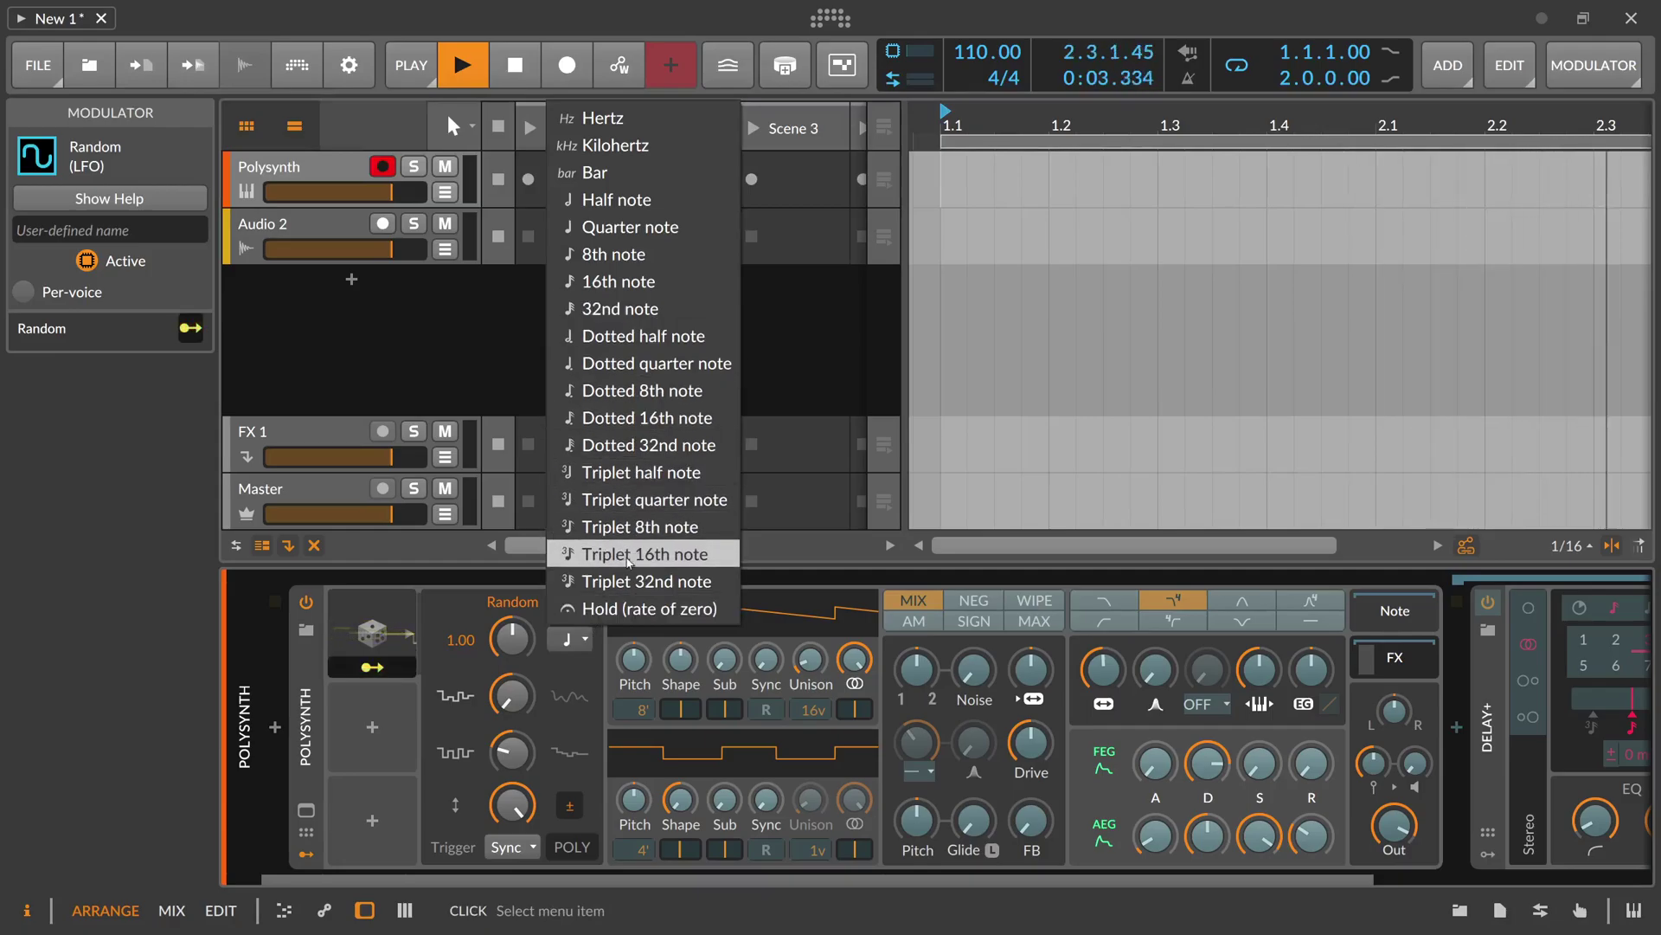
left_click(622, 607)
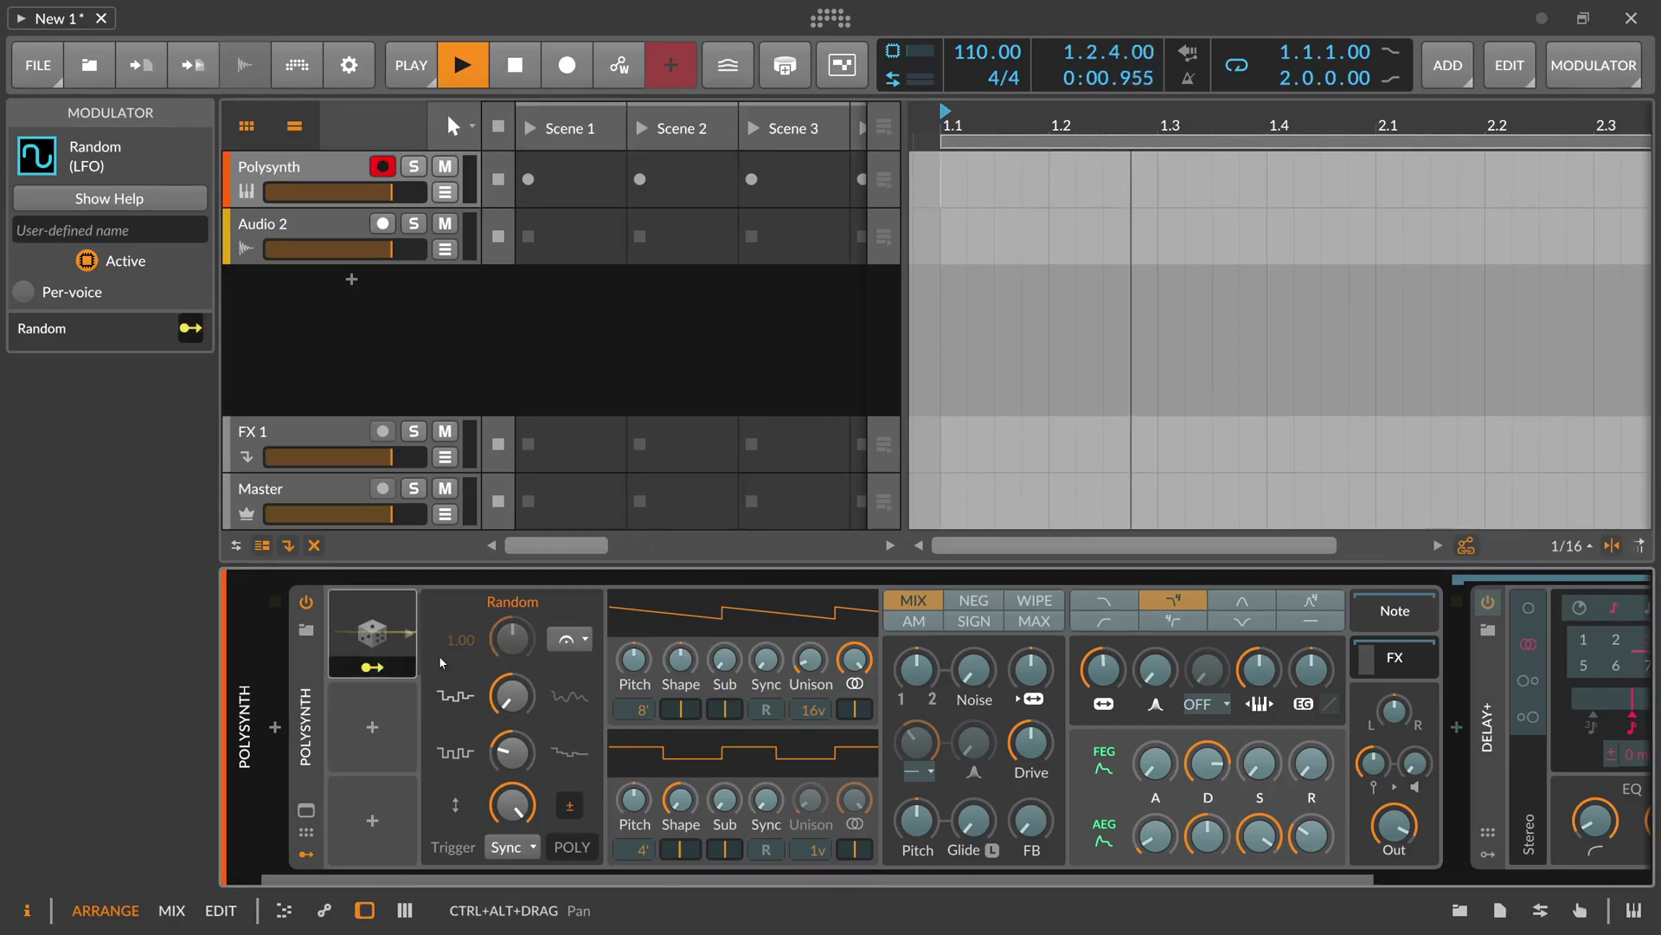
left_click(554, 645)
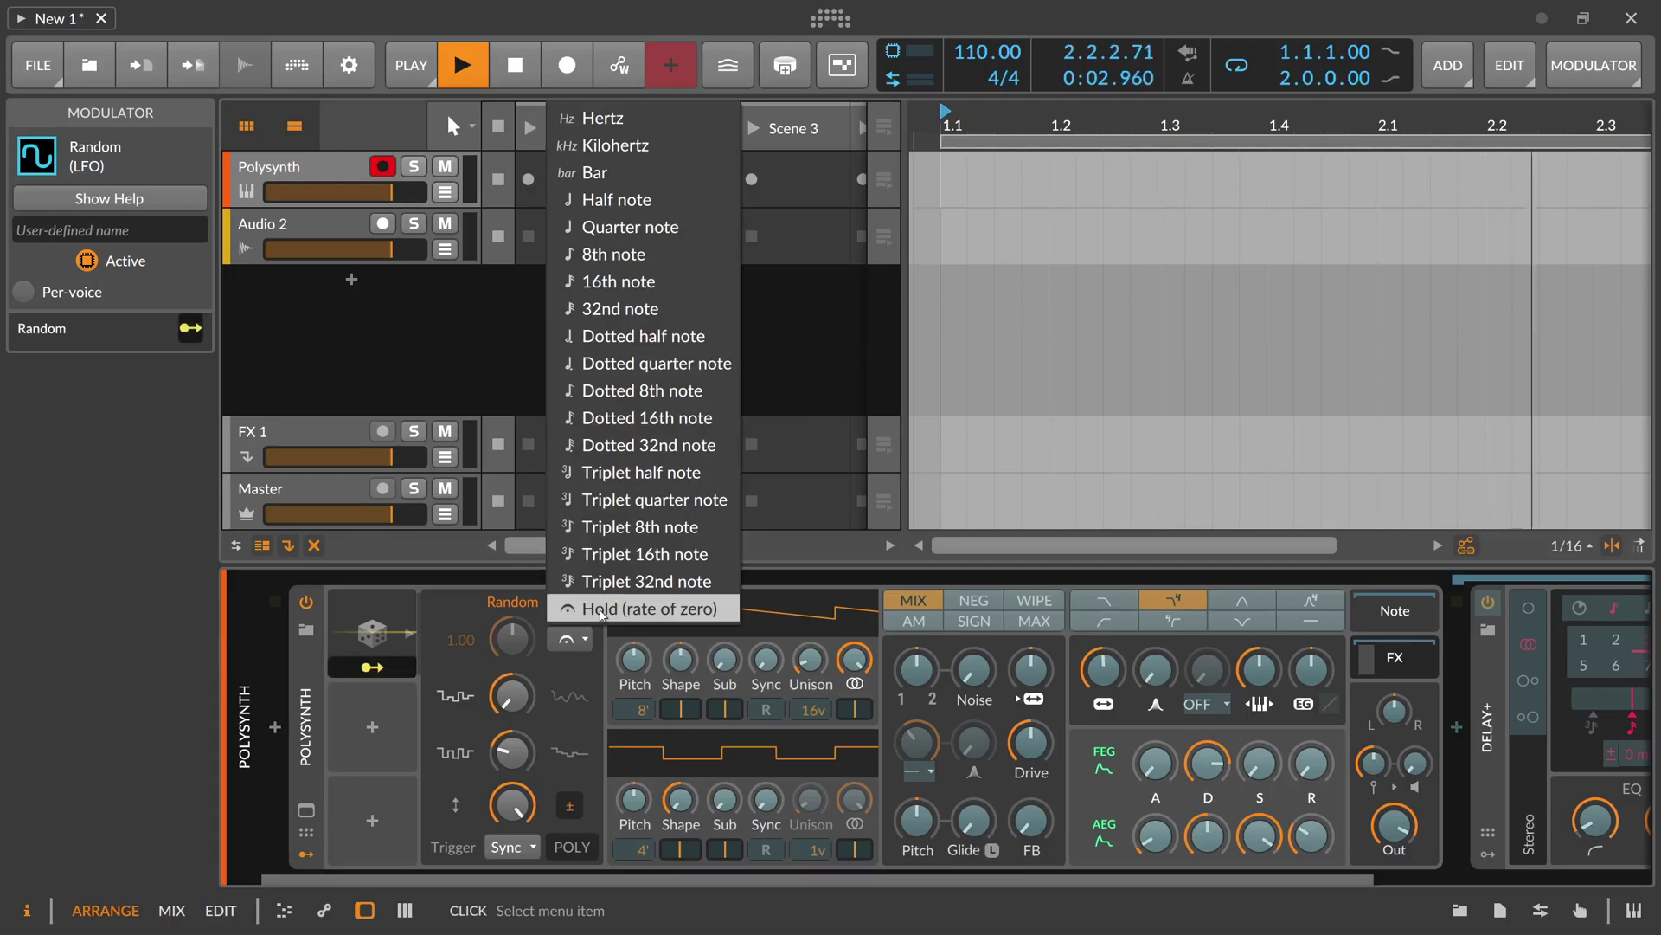
left_click(529, 813)
left_click(512, 847)
Step: Set Random's trigger to Note and map it to the Polysynth Pan at amount 1.000
left_click(511, 784)
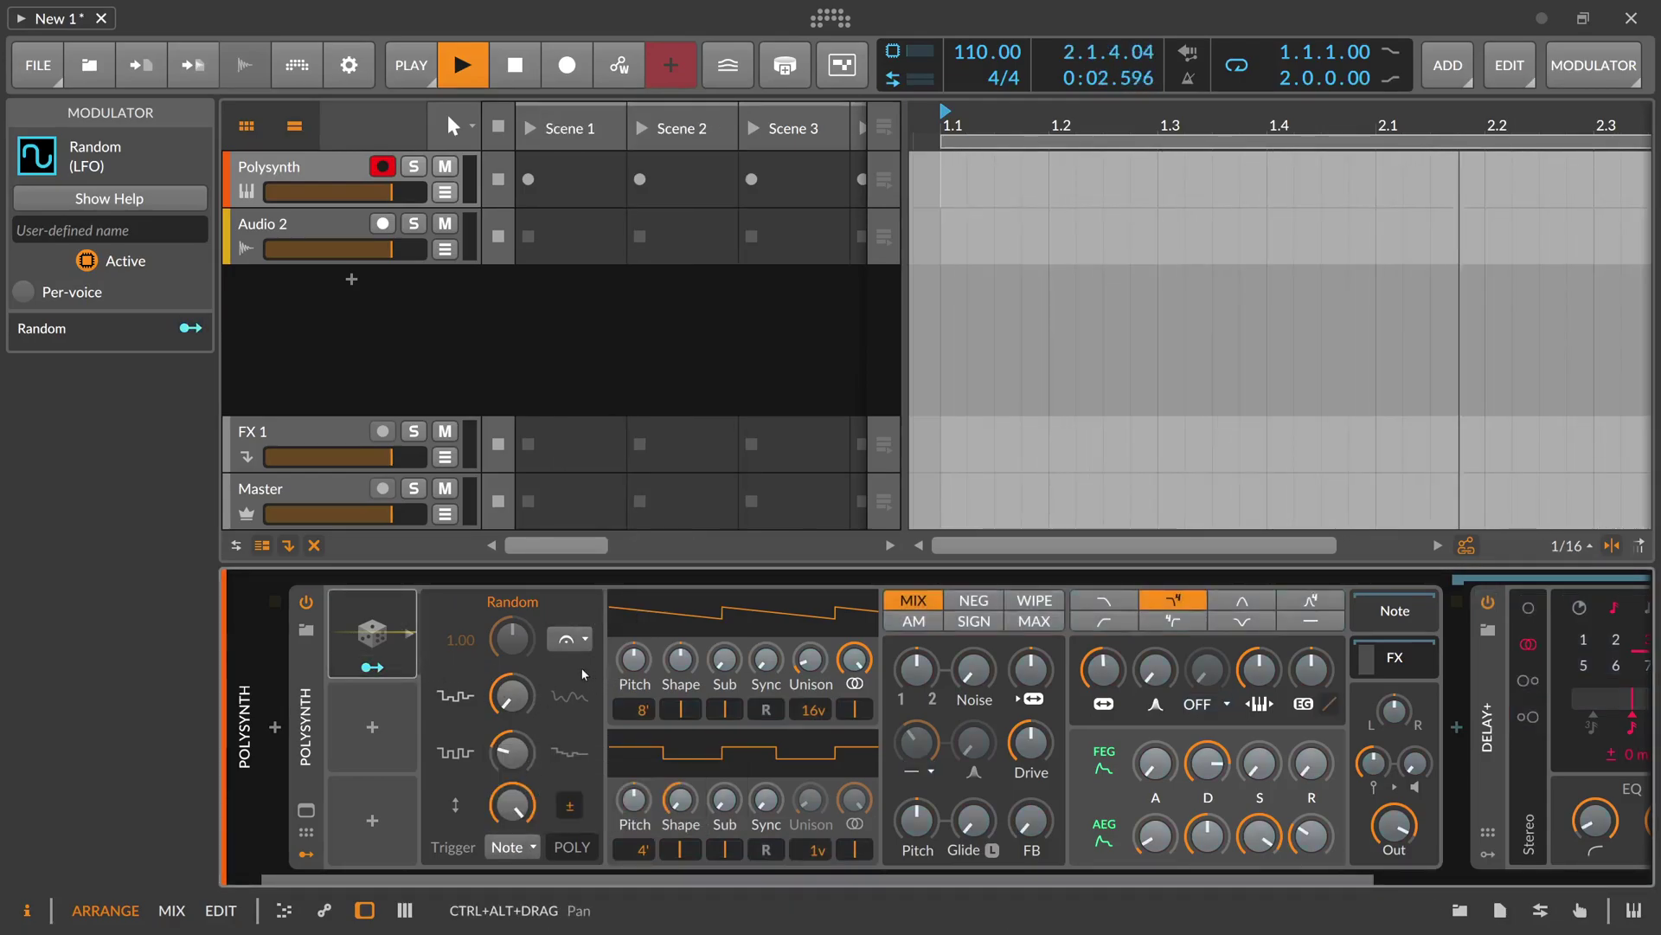
mouse_move(1101, 667)
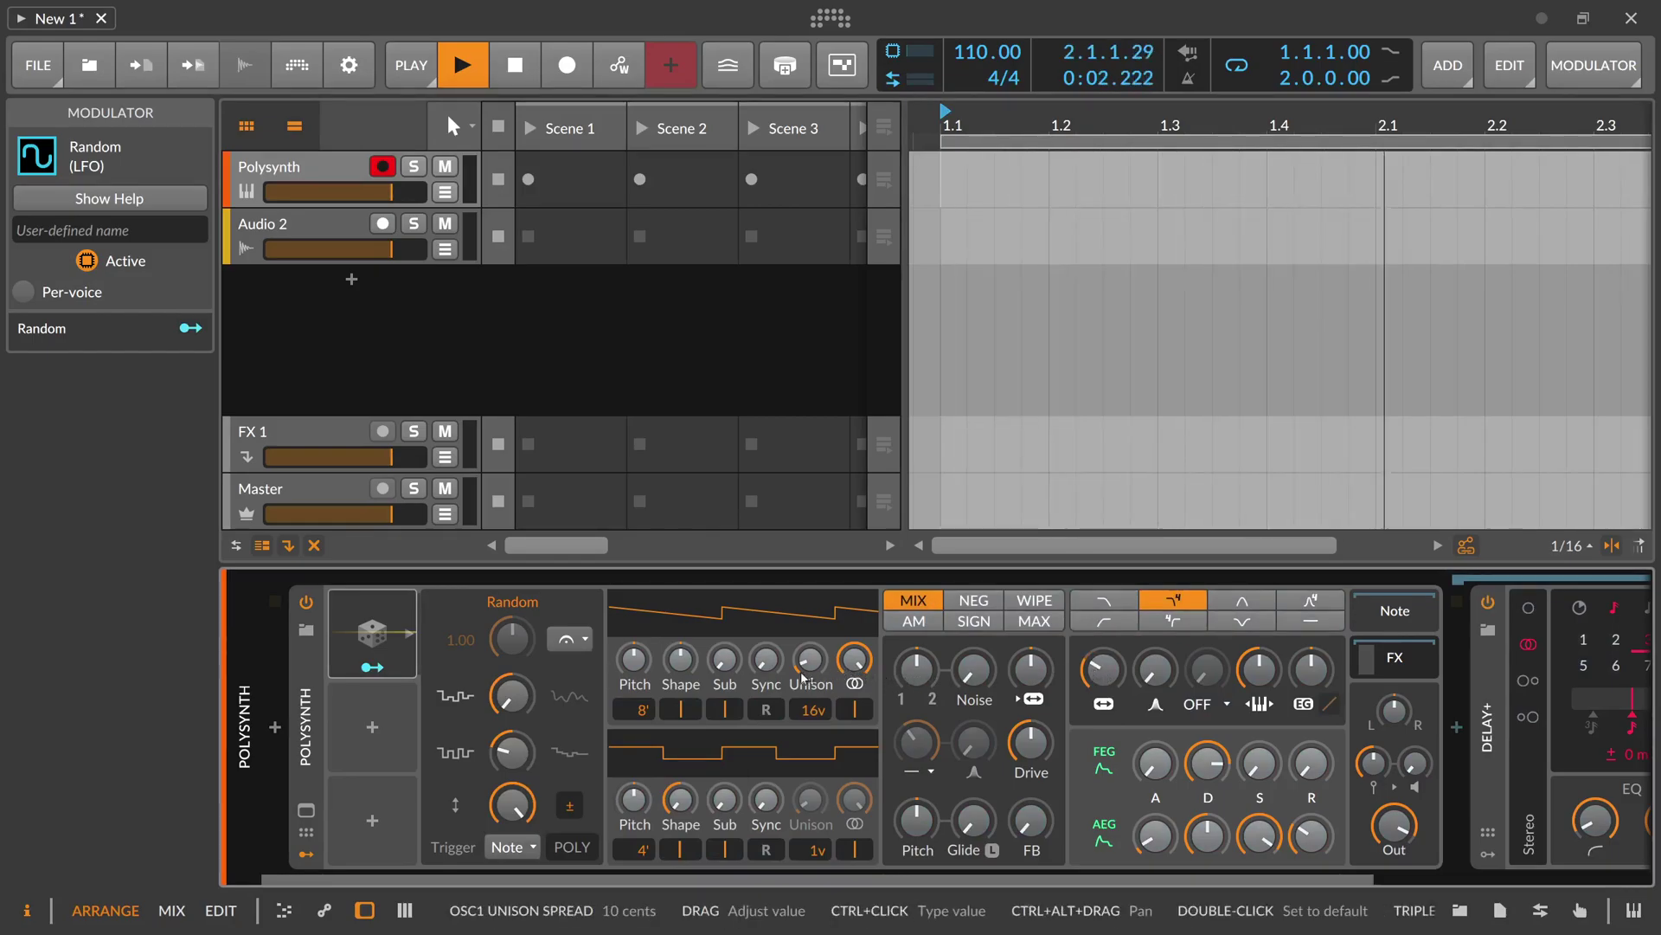
left_click(372, 667)
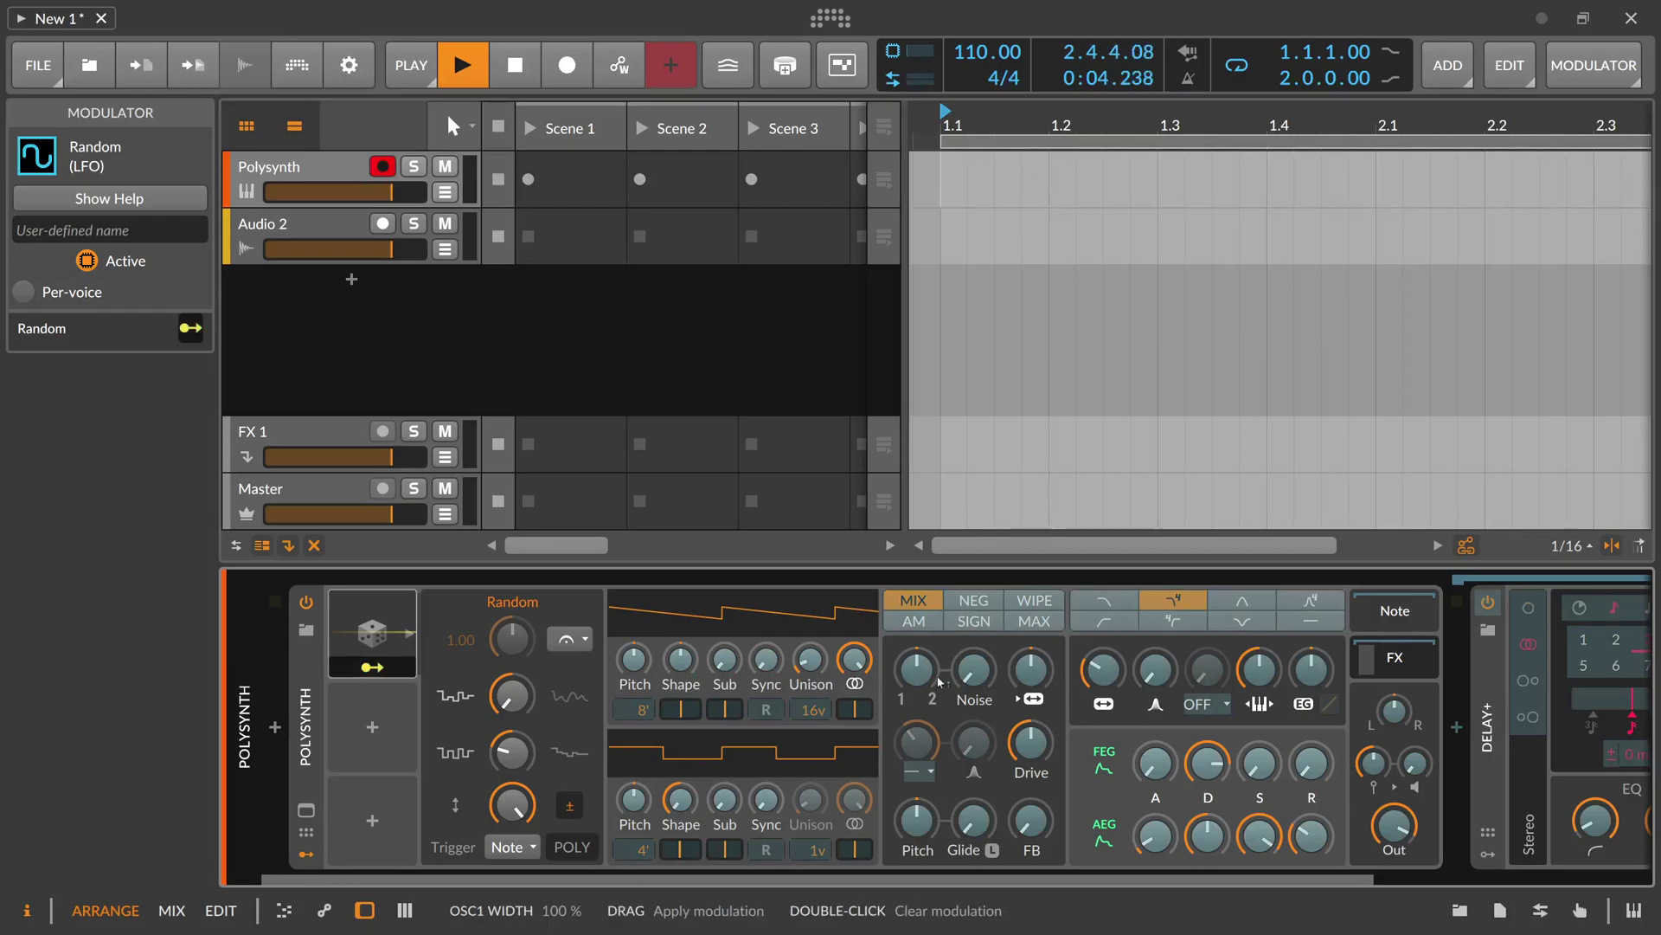
left_click_drag(1393, 711, 1394, 685)
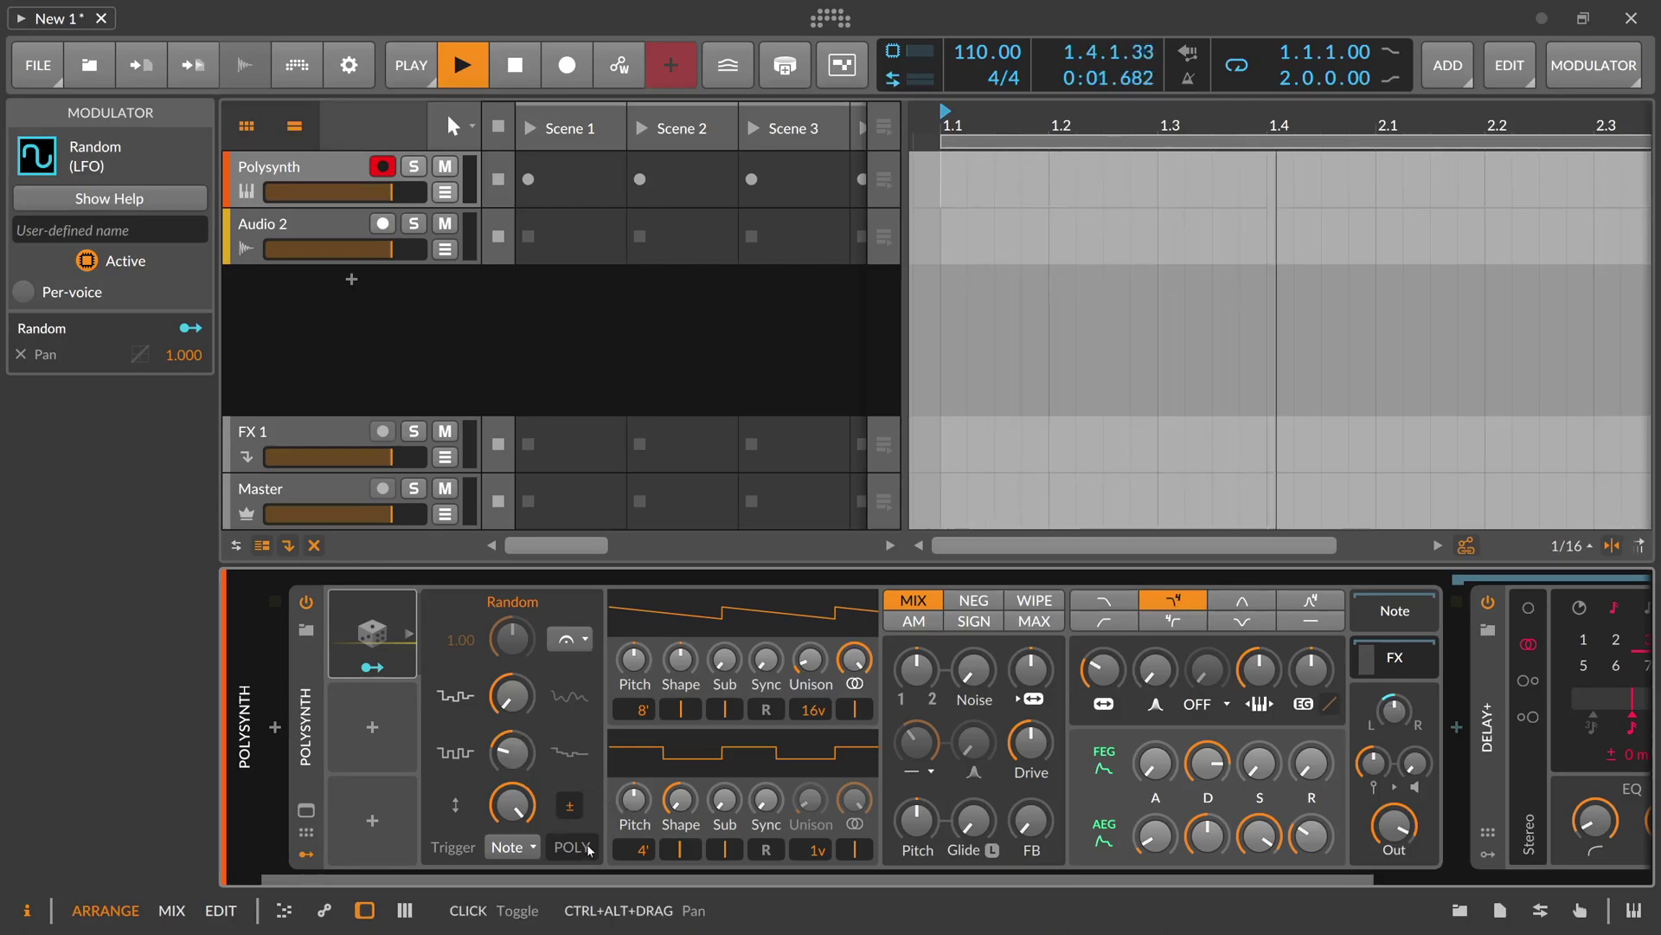
Step: Turn on POLY per-voice mode for Random and push the filter cutoff frequency higher
mouse_move(1415, 761)
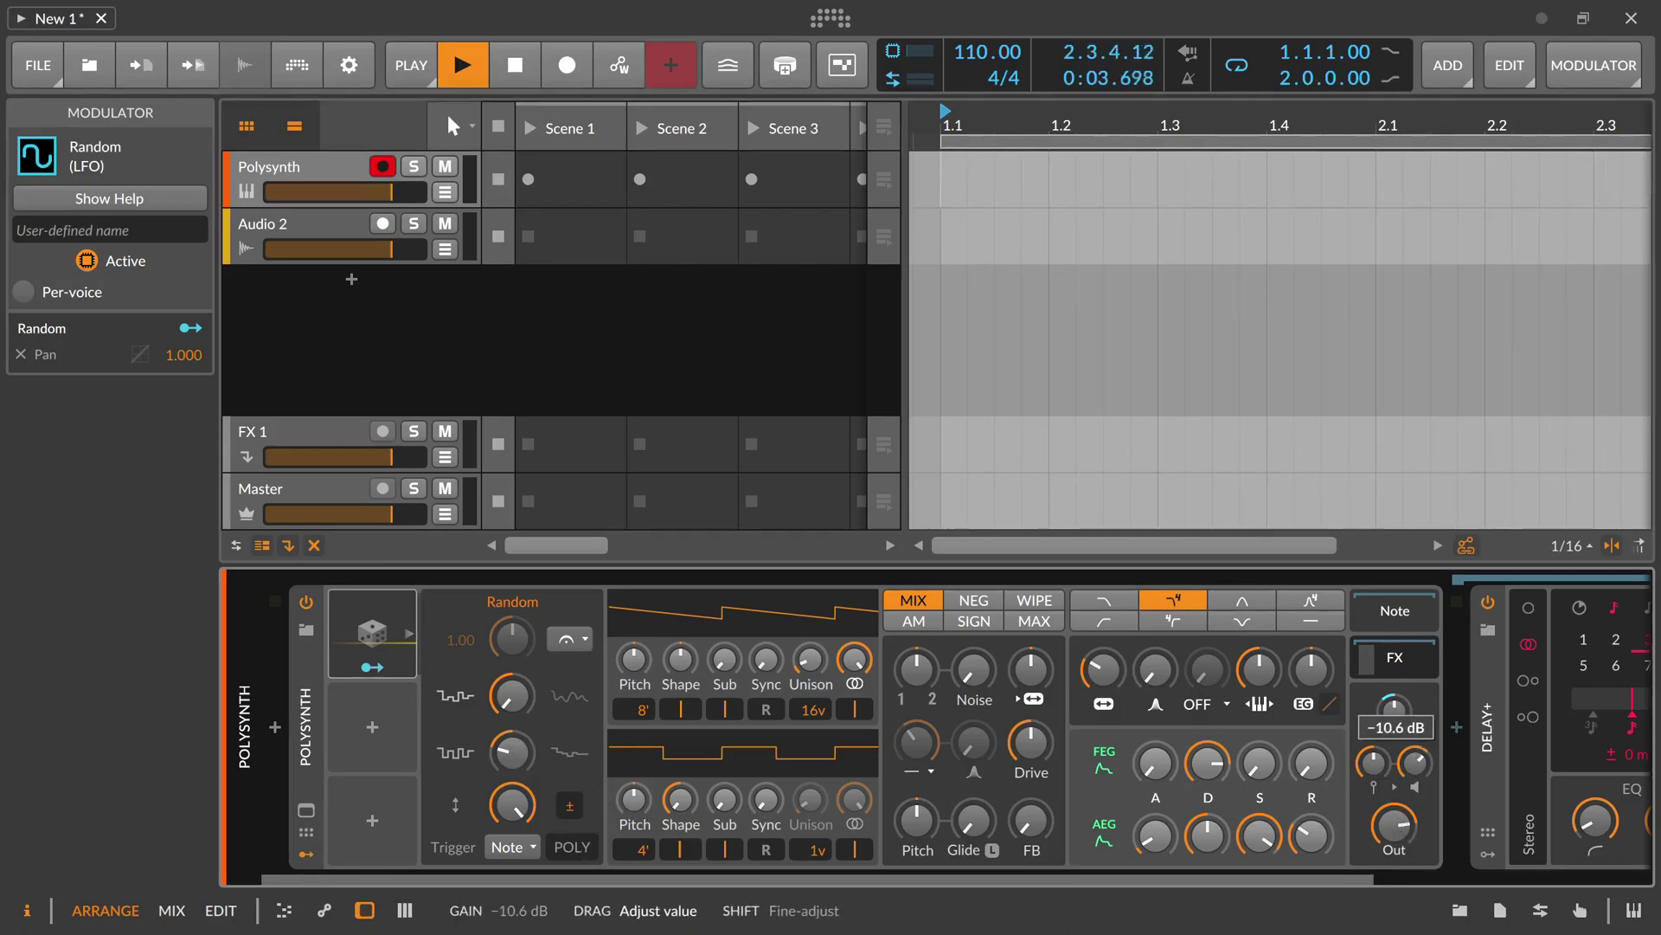
left_click(572, 846)
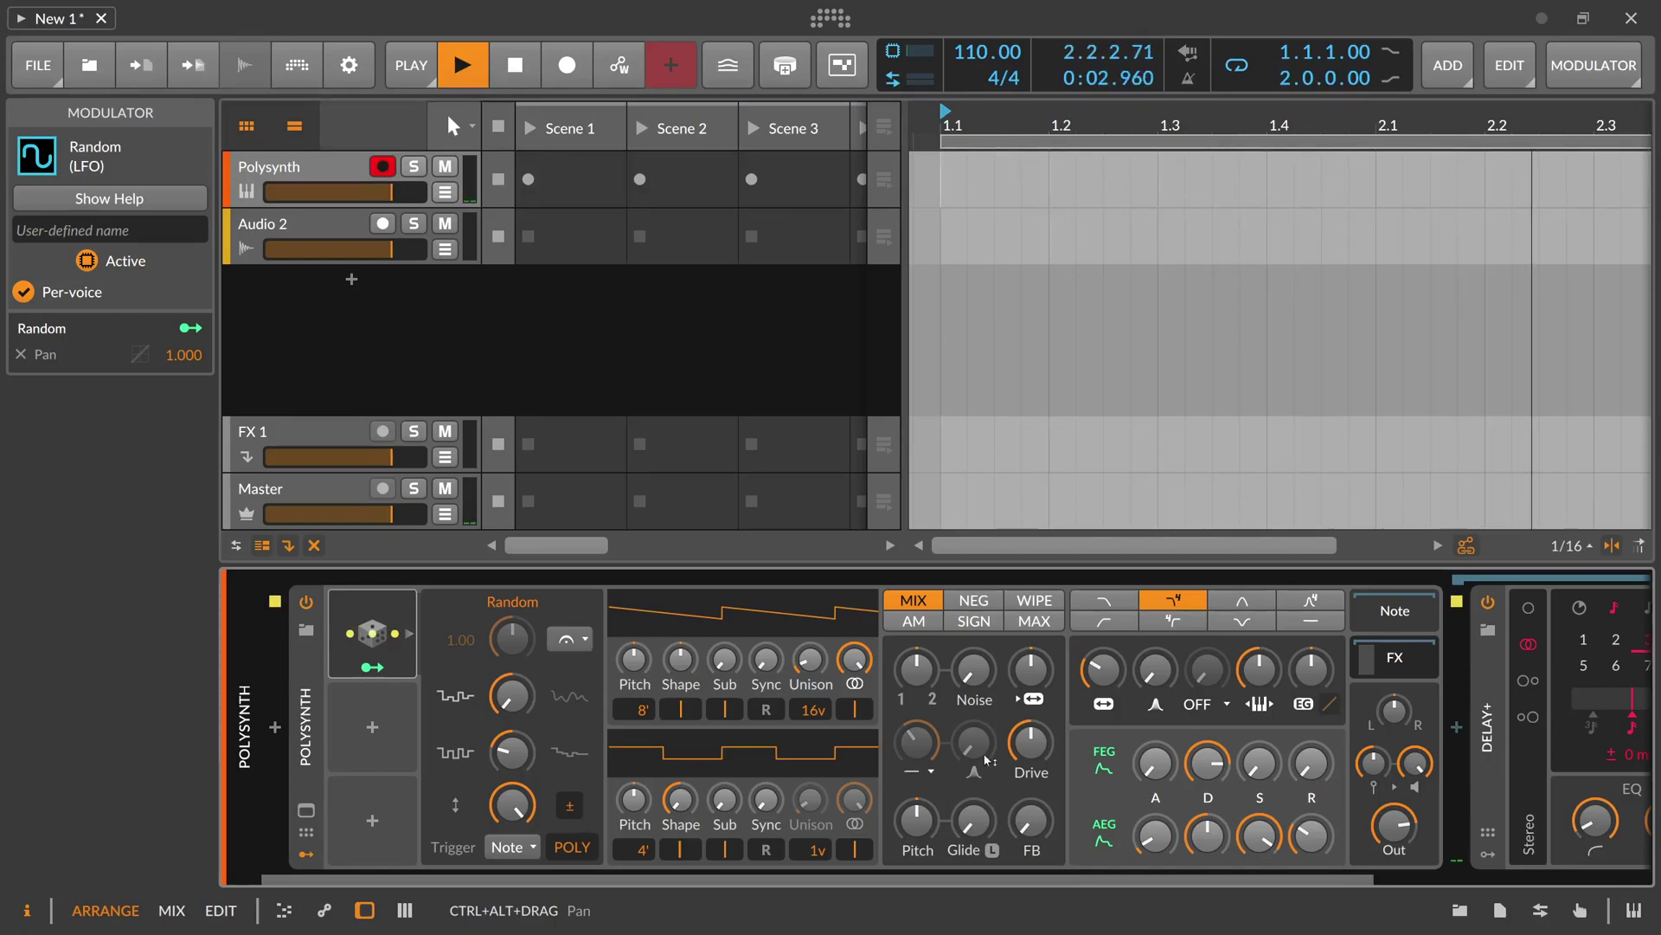
mouse_move(1103, 669)
left_click_drag(1102, 669, 1102, 631)
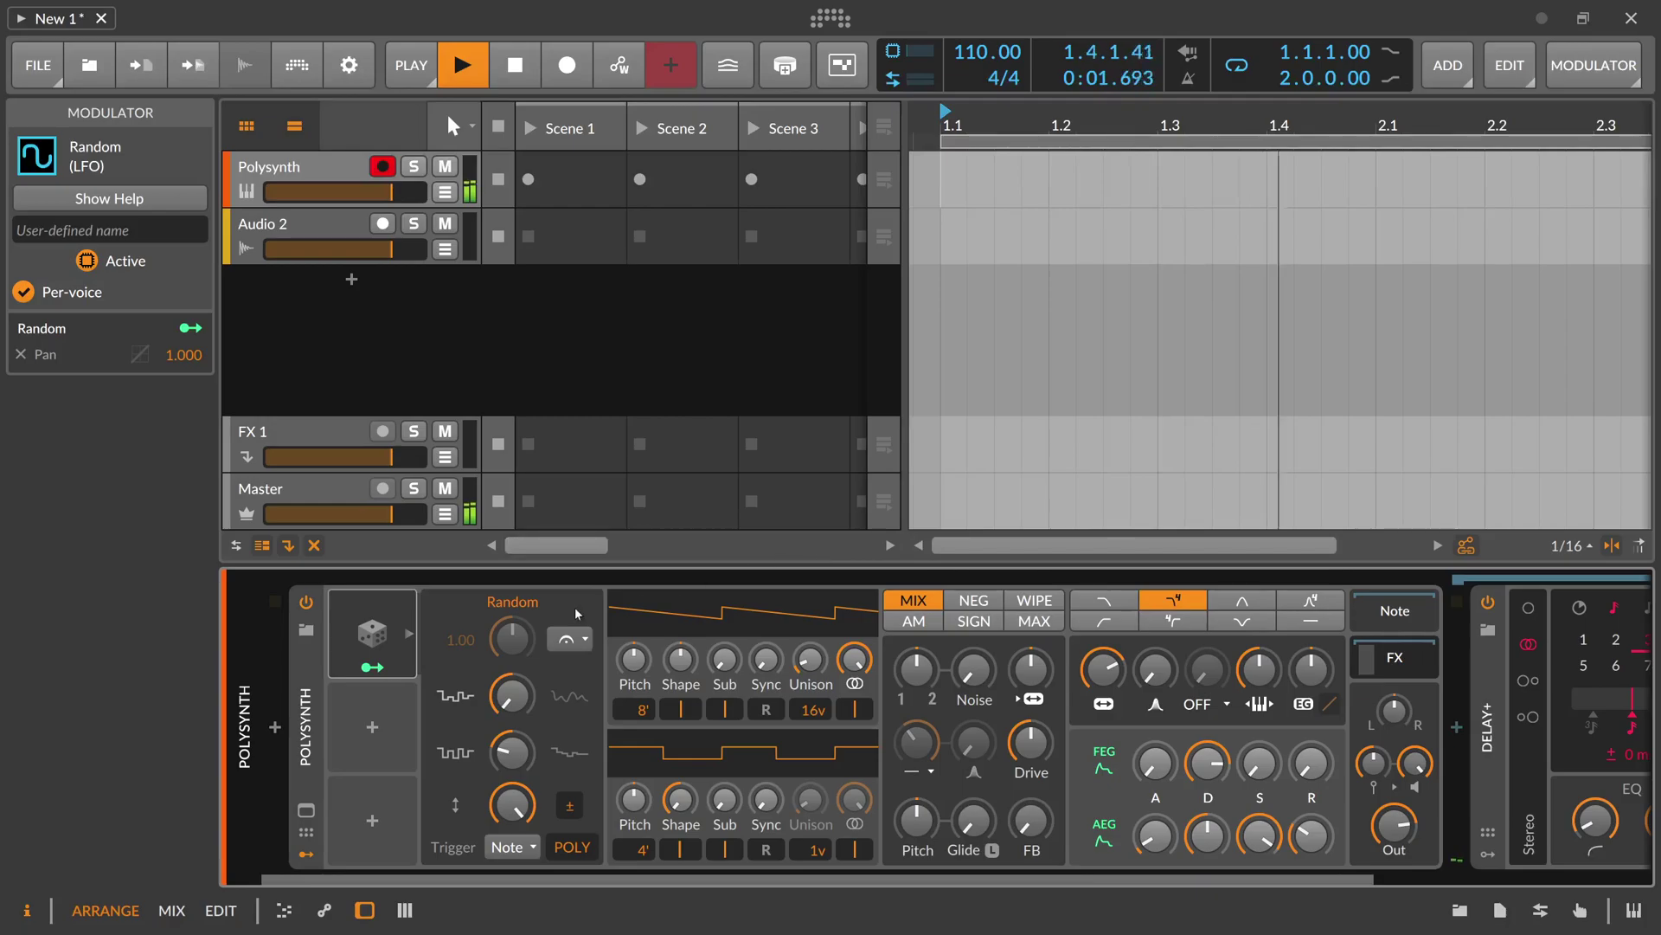
Step: Map the Random modulator onto the Polysynth's filter cutoff
left_click(372, 667)
left_click_drag(1103, 671, 1099, 657)
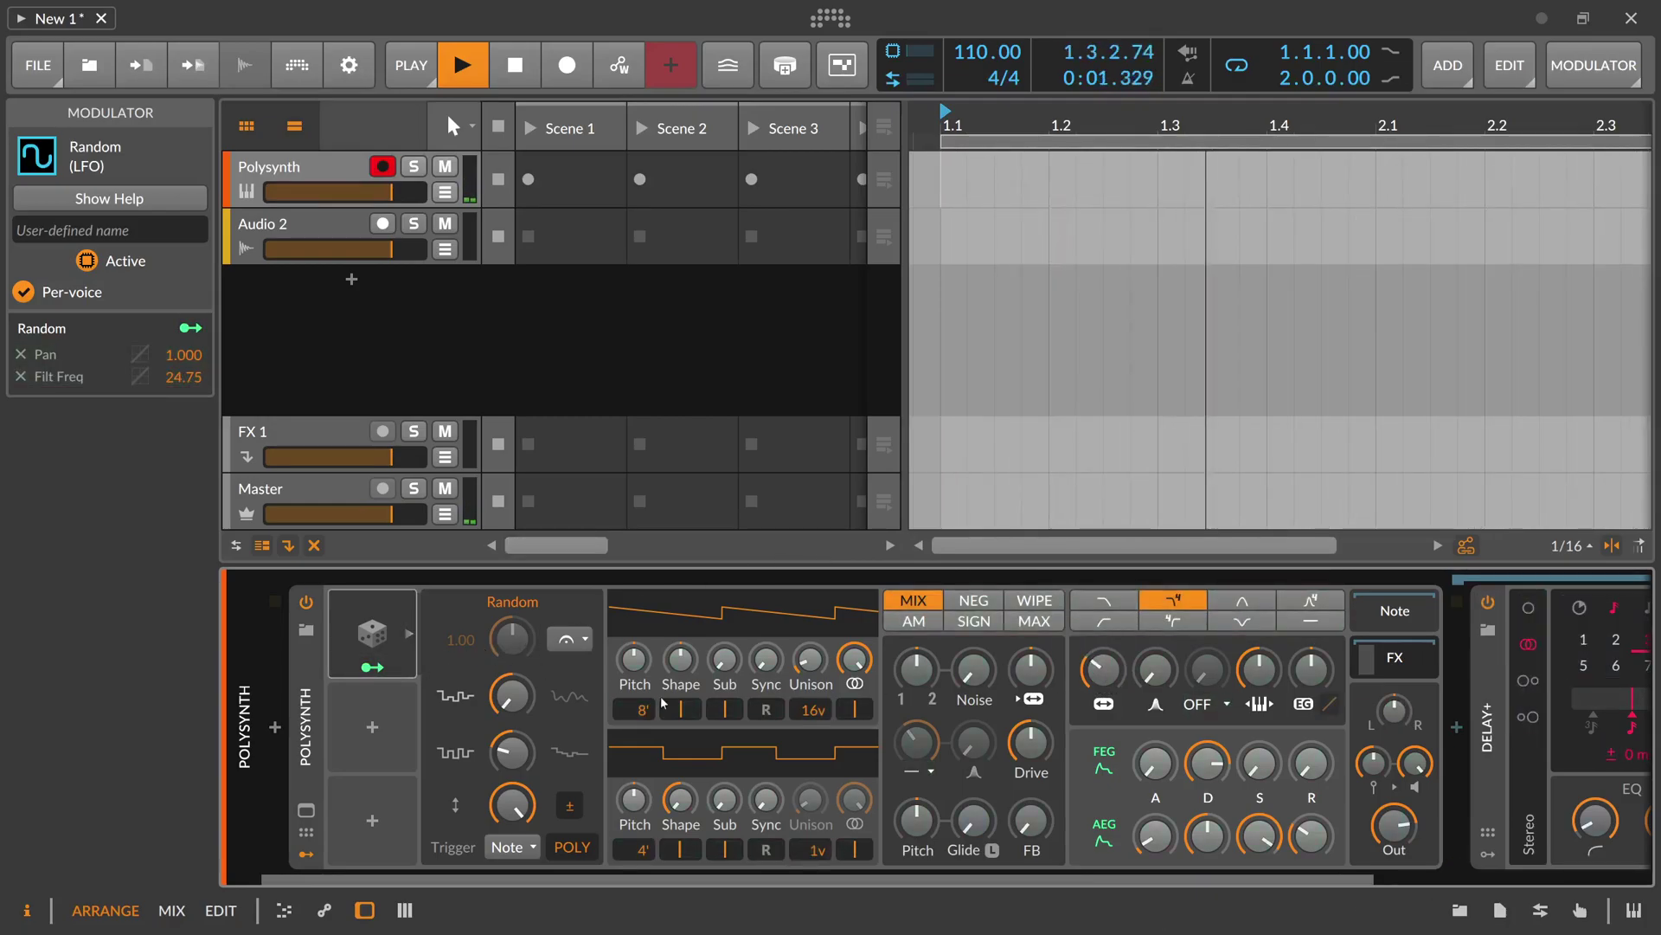
left_click(374, 668)
left_click_drag(1103, 671, 1104, 678)
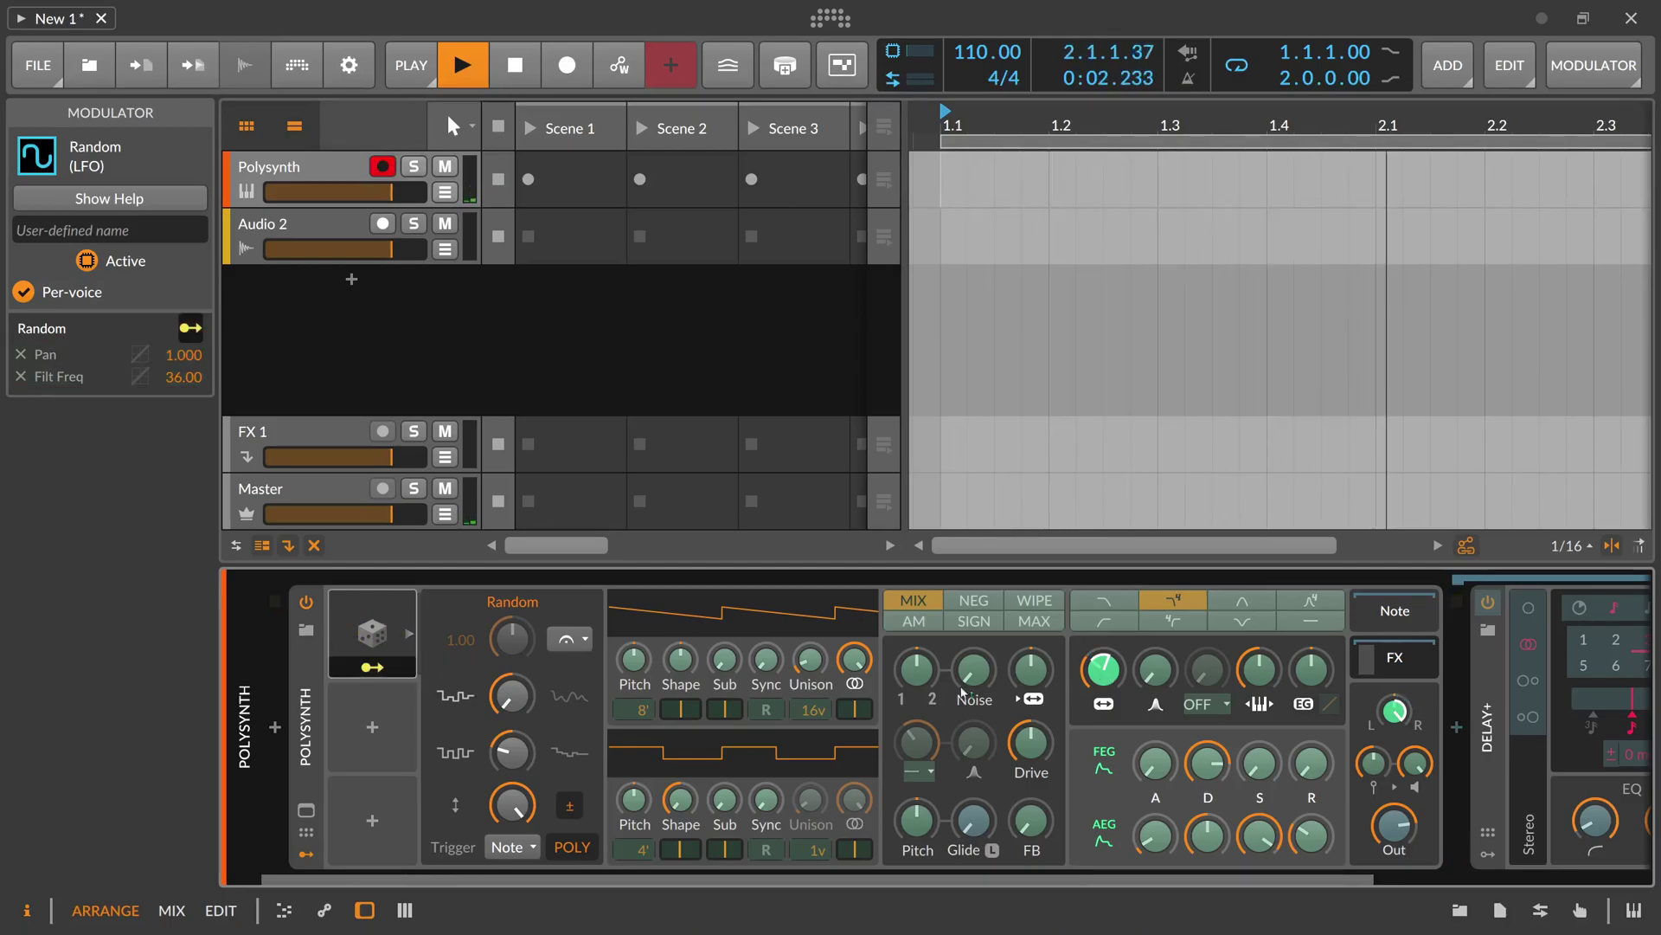
Step: Reduce the Random depths to 11.25 on filter cutoff and 0.200 on Pan
mouse_move(1394, 710)
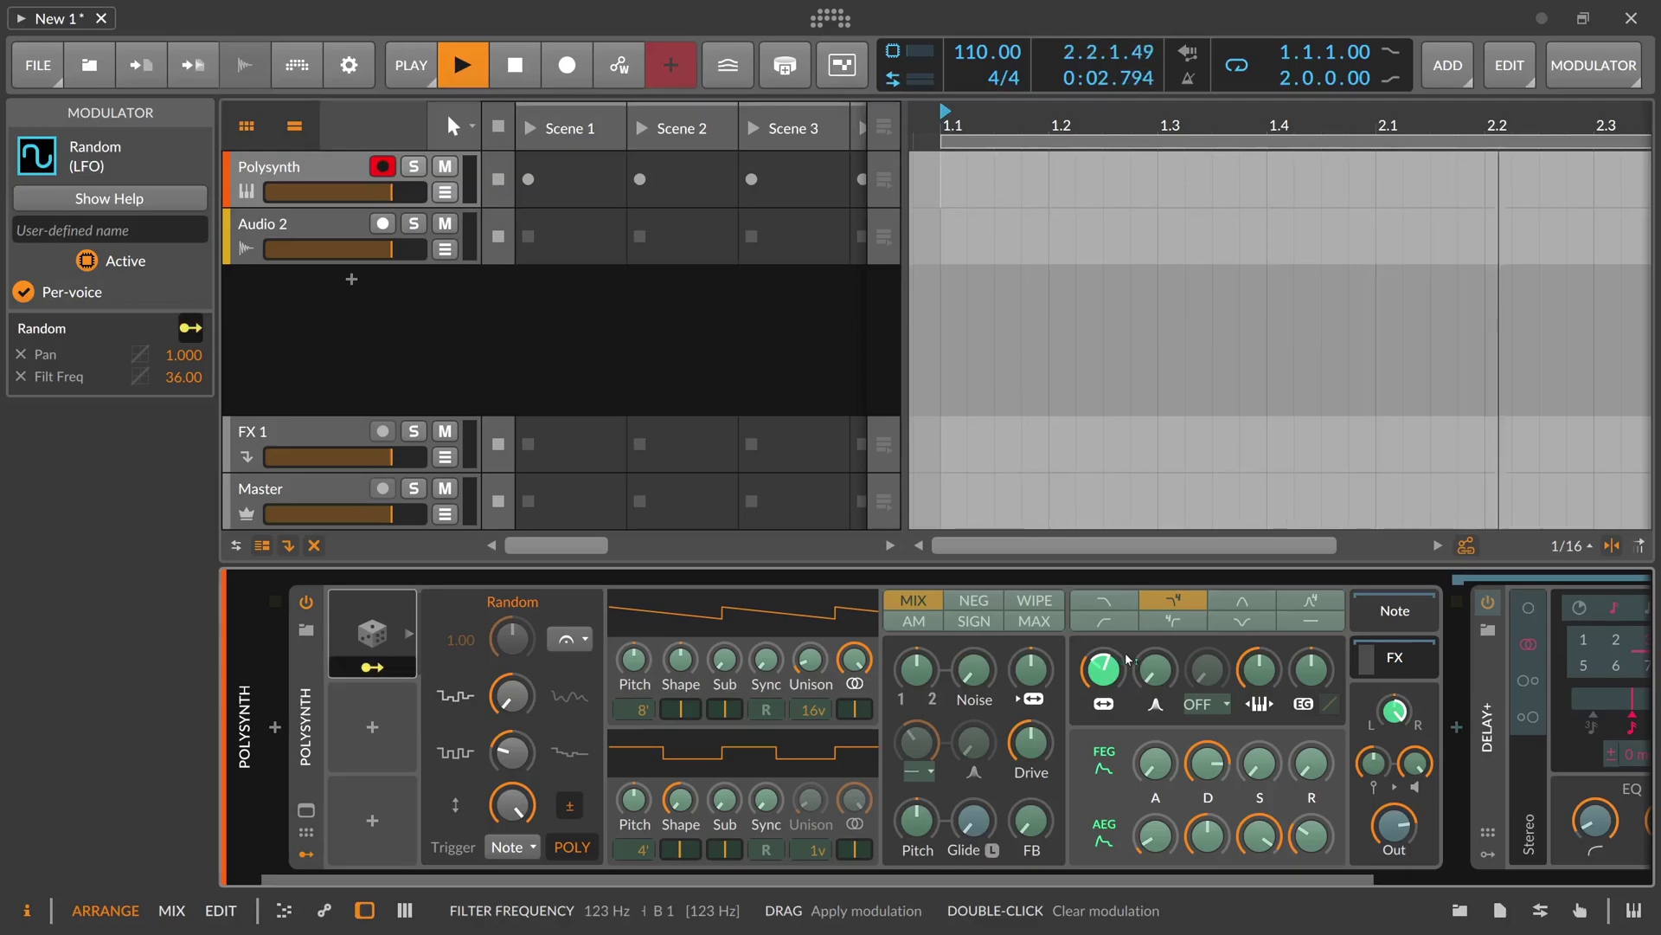
left_click_drag(1128, 659, 1127, 695)
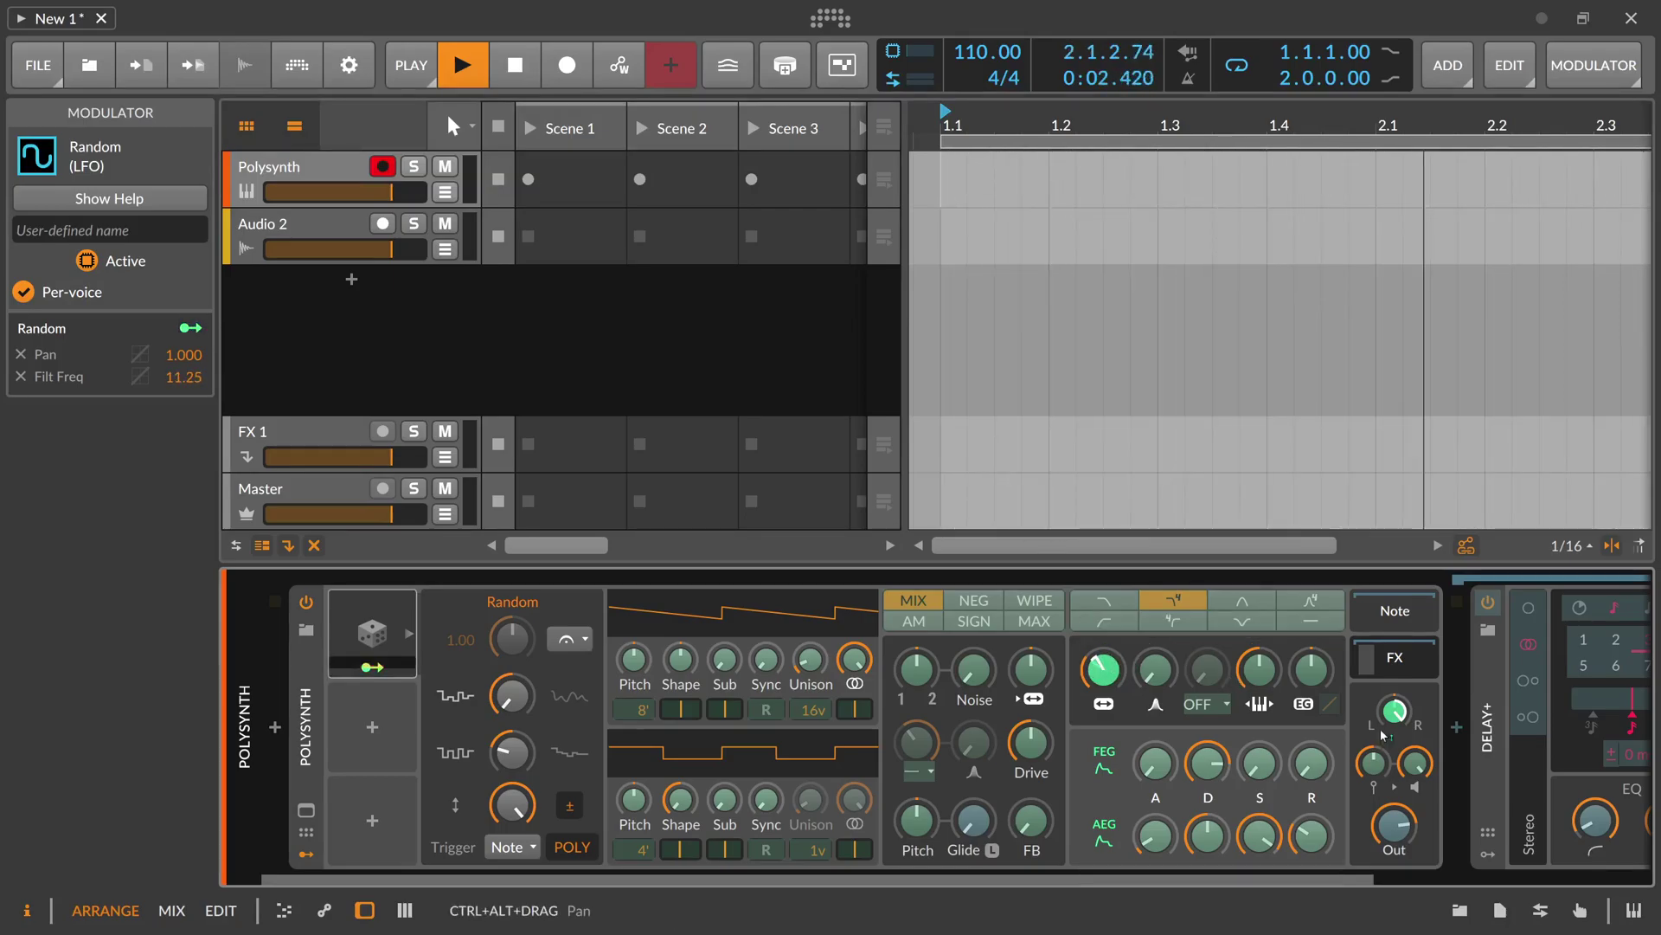
left_click_drag(1394, 712, 1394, 755)
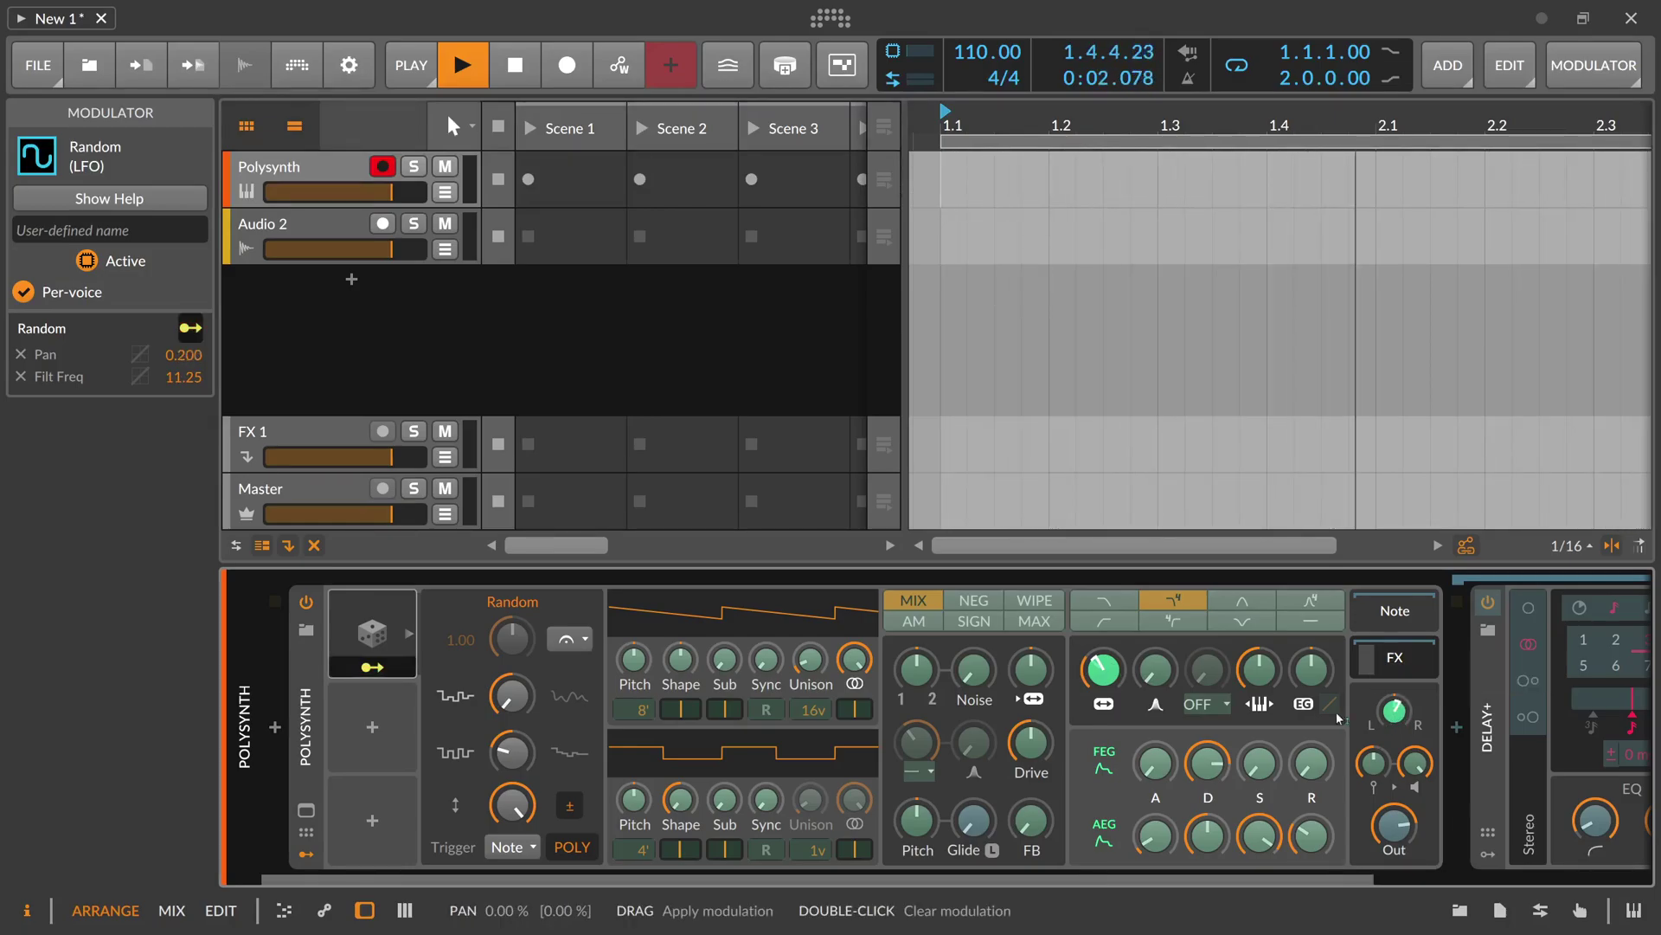
left_click(391, 670)
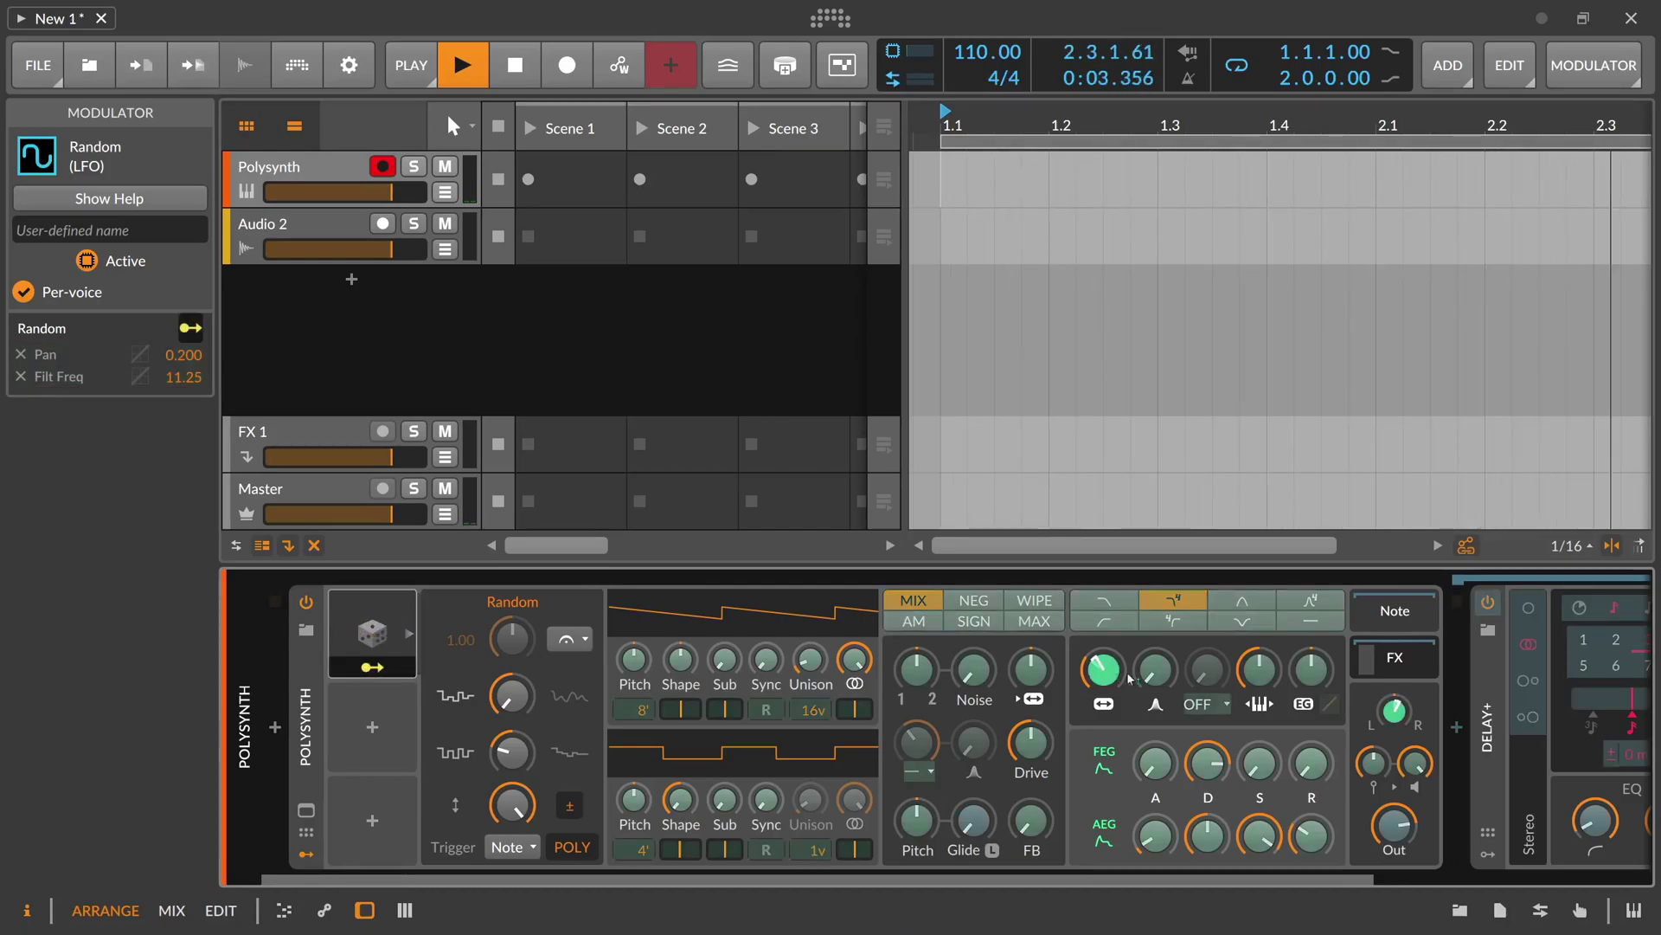
left_click(392, 670)
mouse_move(1102, 668)
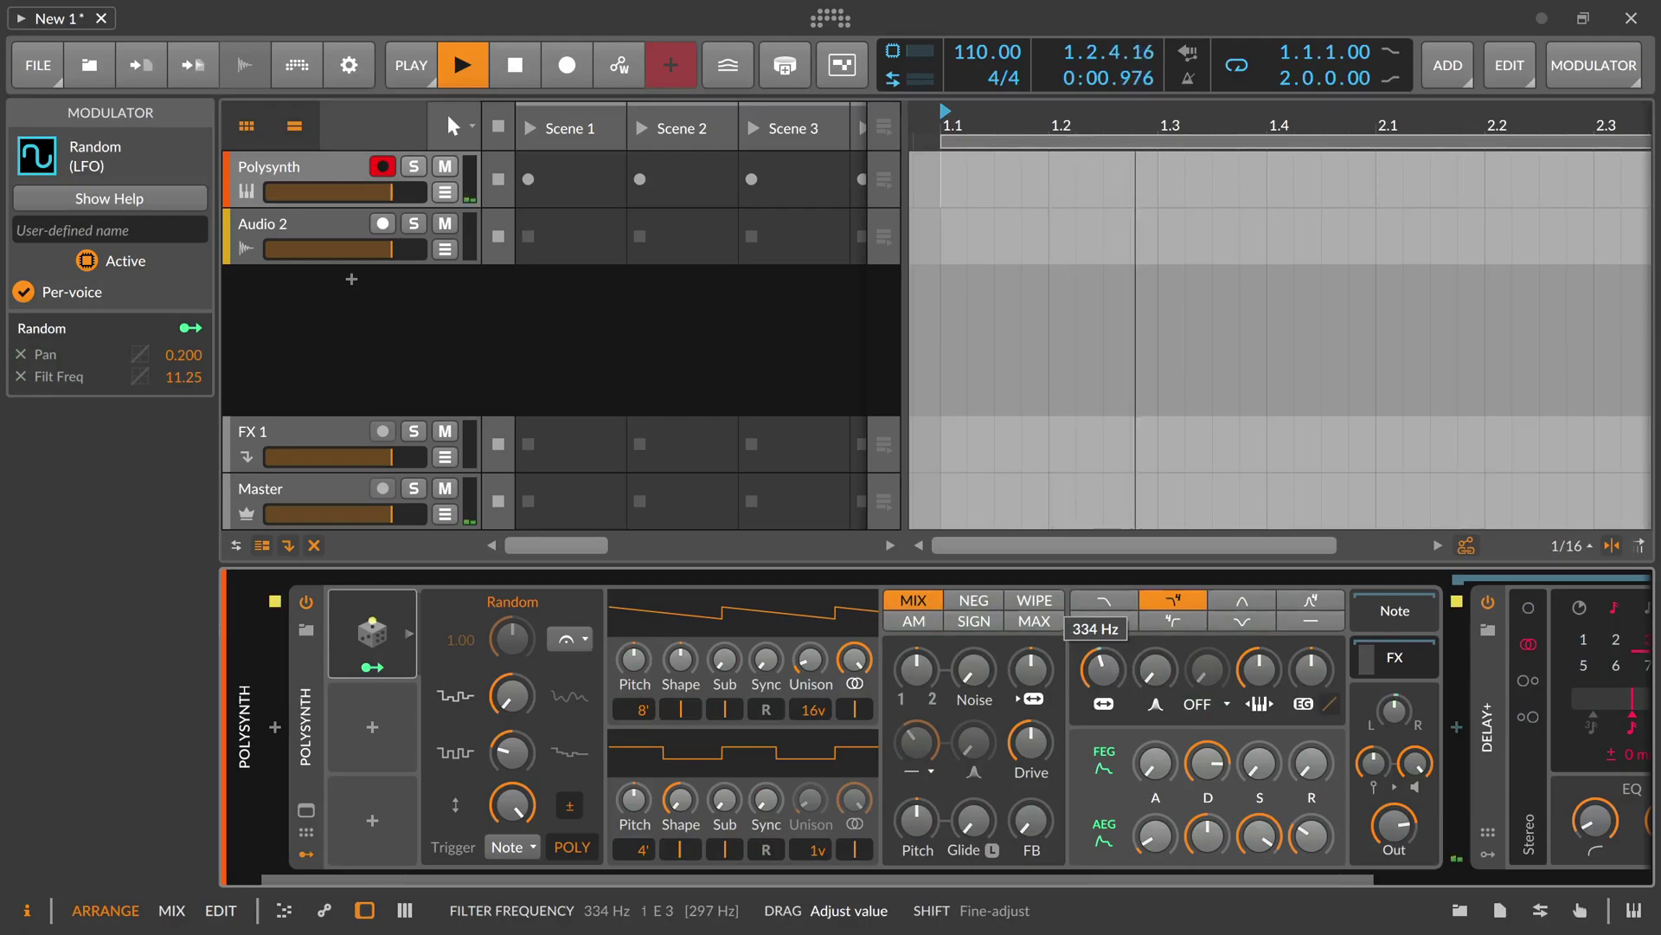
scroll(1104, 670, "up", 3)
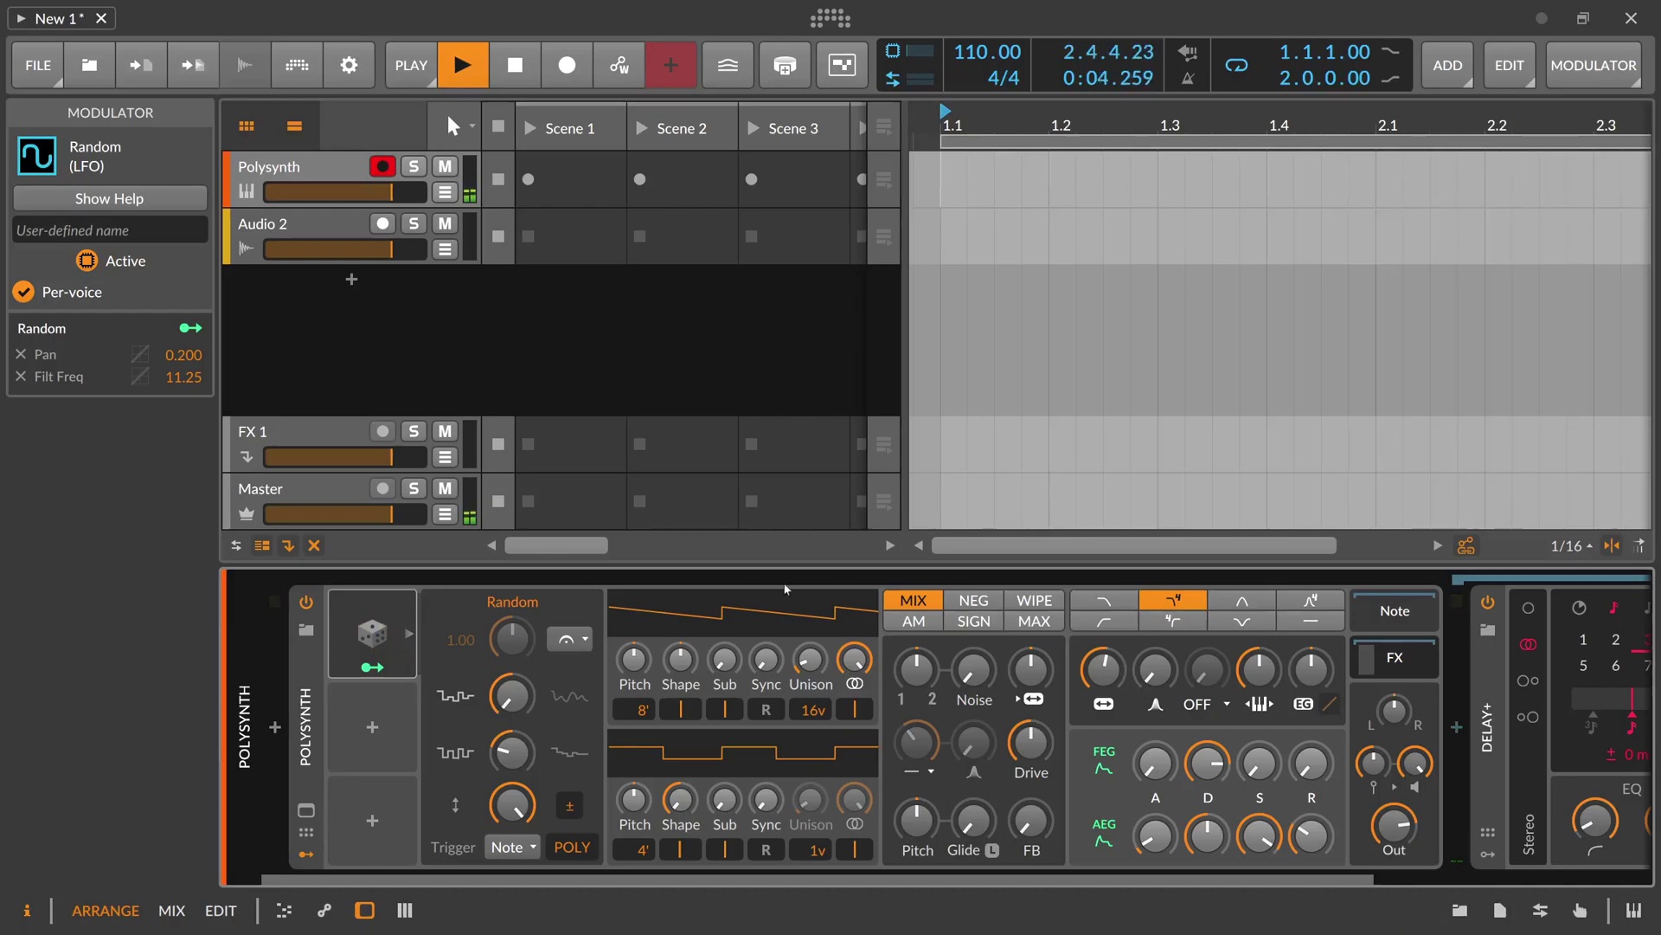
Step: Map Random to the overall Pitch at 0.200, replacing an OSC1 Pitch mapping
left_click(372, 667)
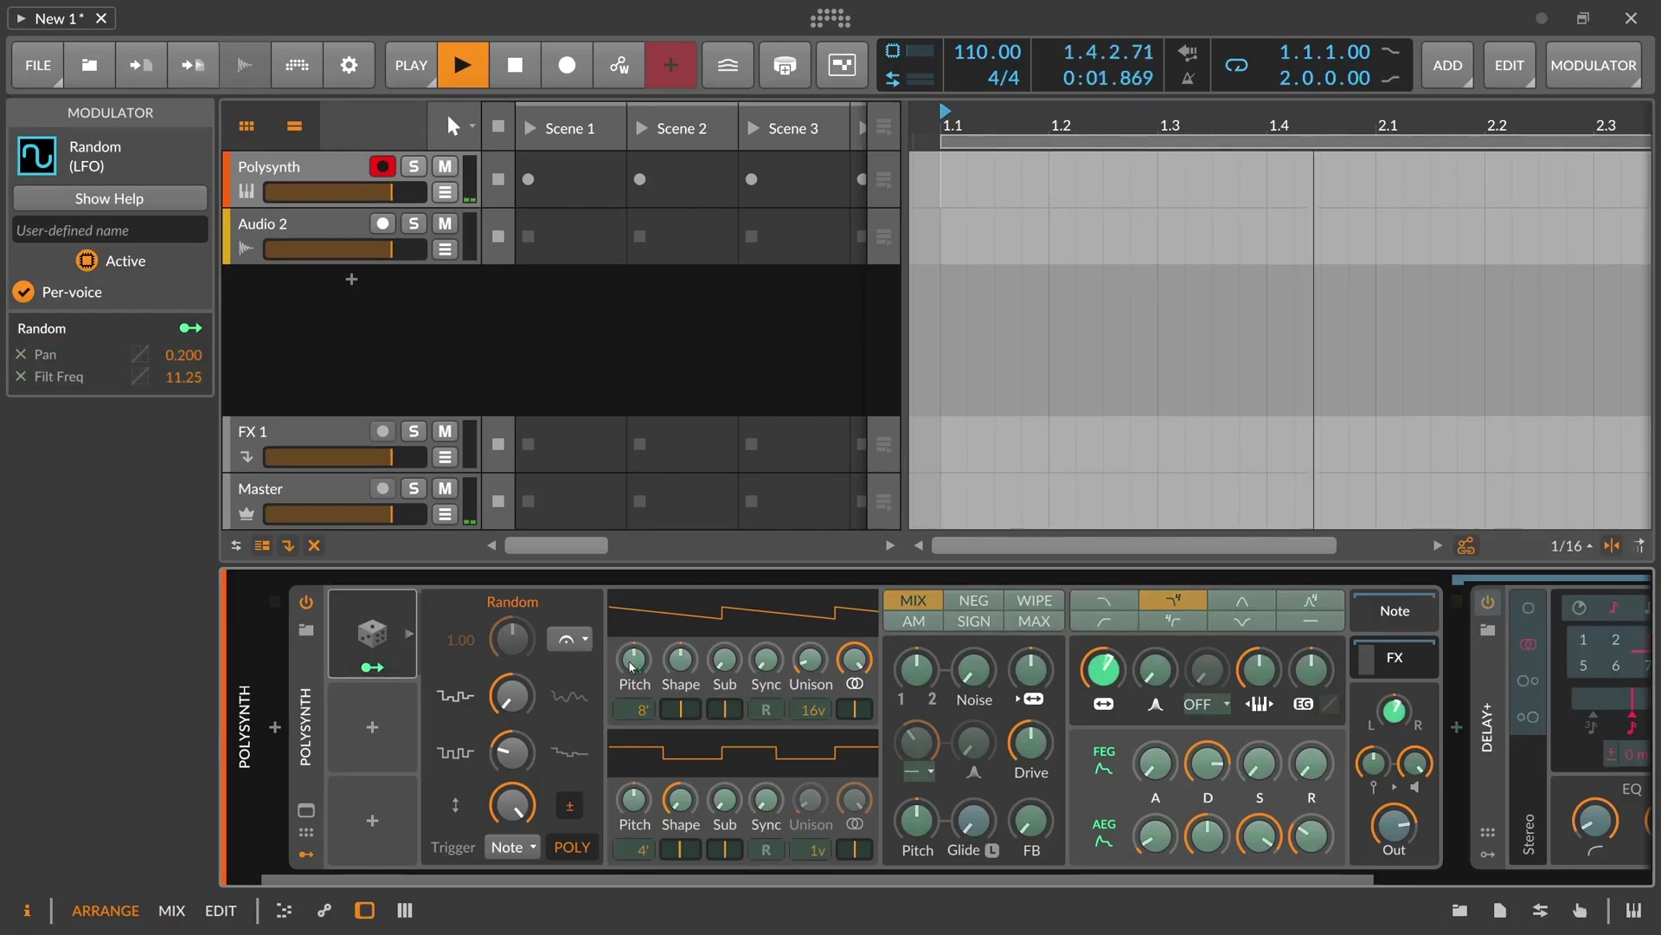
left_click_drag(634, 660, 630, 663)
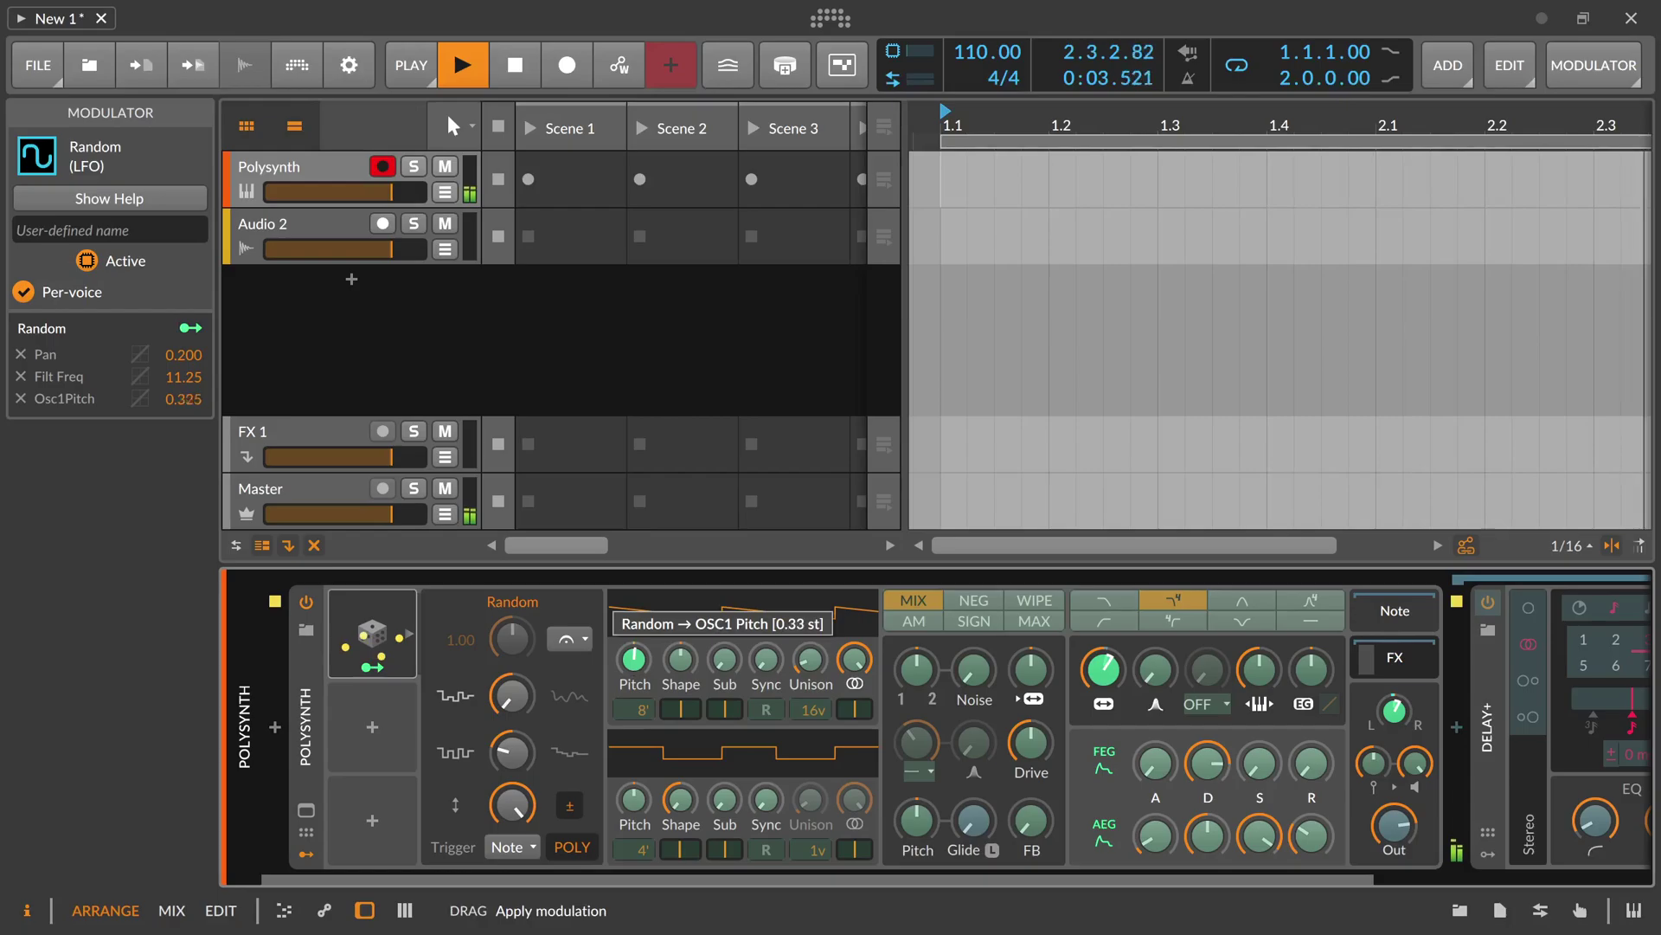
double_click(634, 659)
left_click_drag(917, 820, 917, 819)
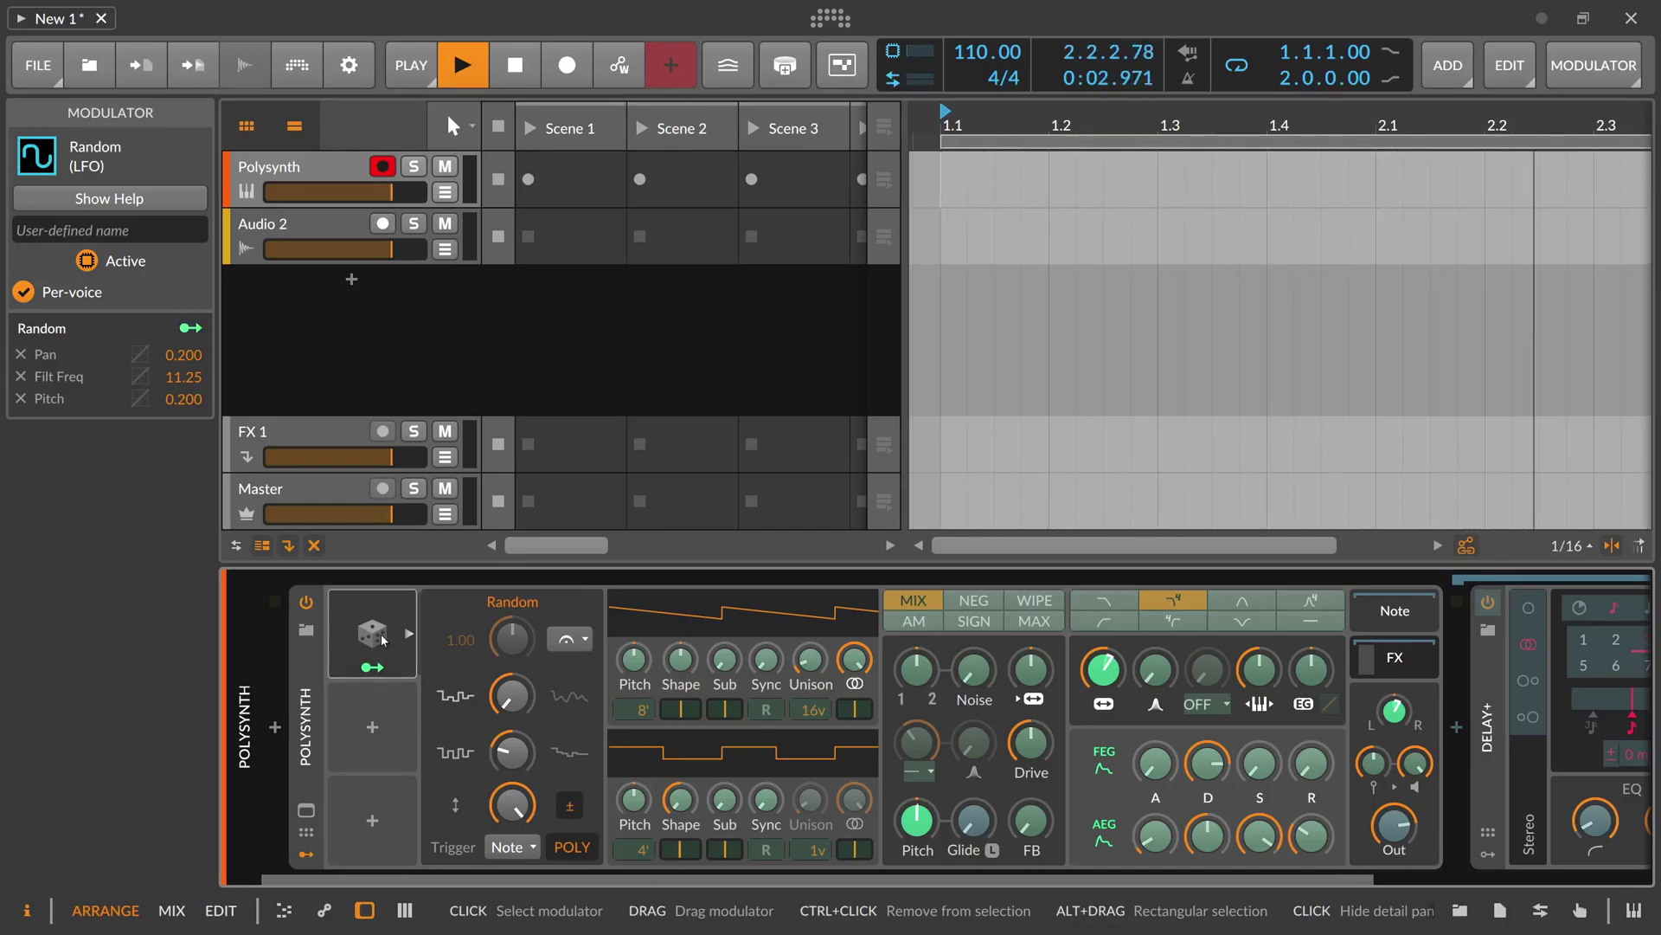
left_click(374, 667)
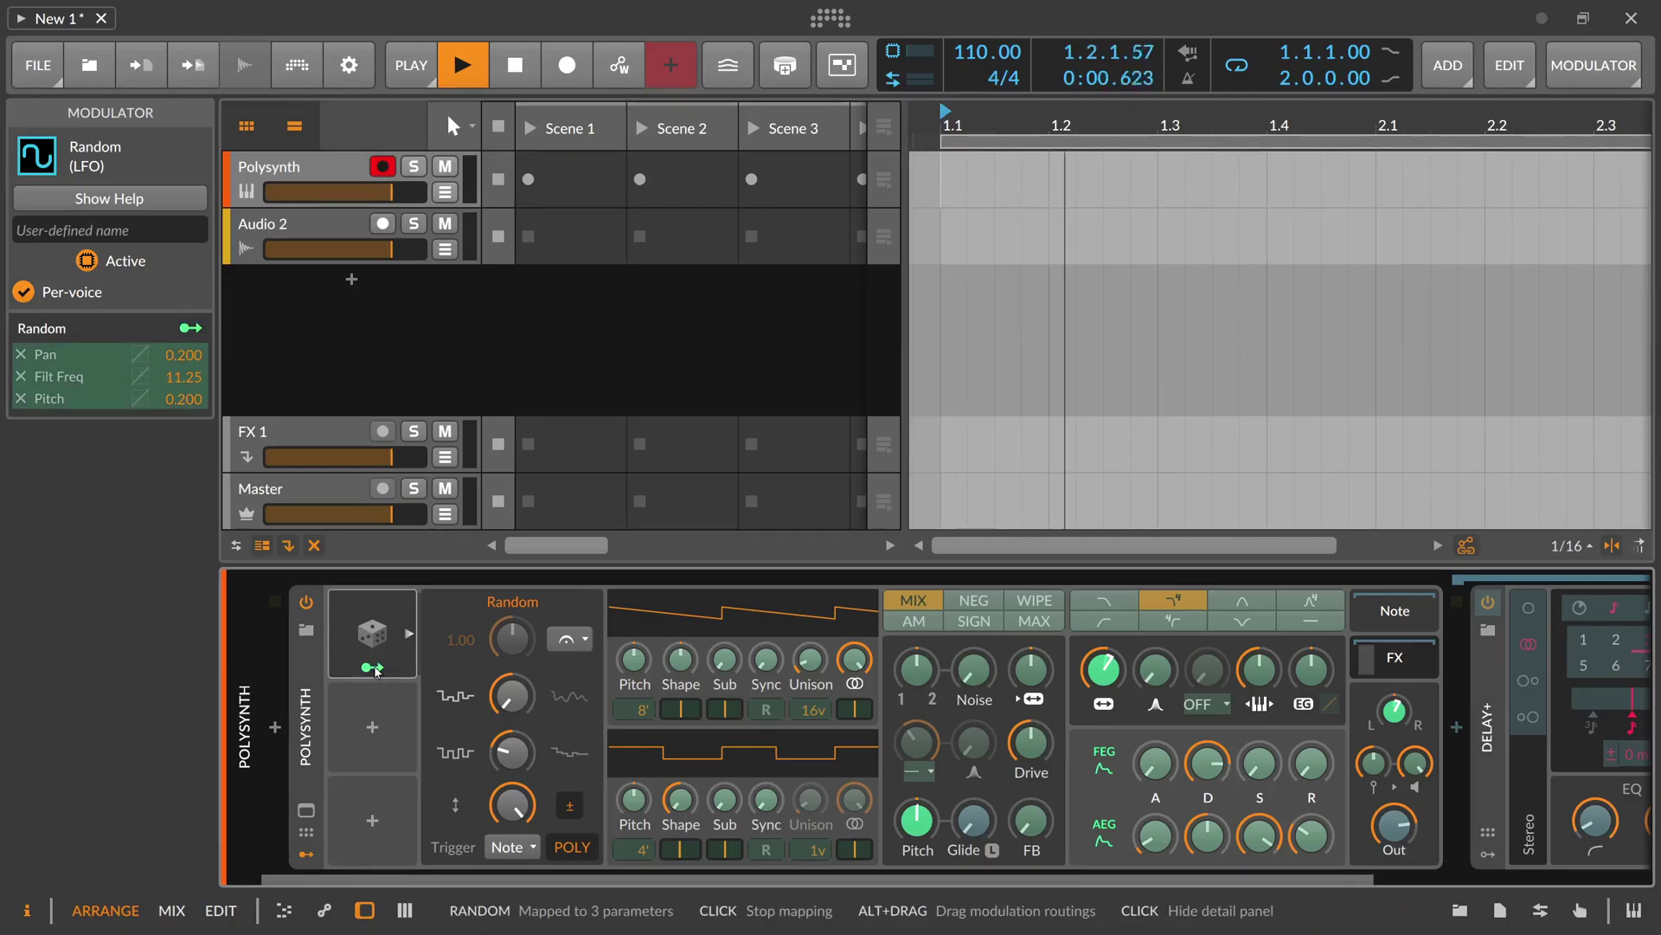
left_click(374, 667)
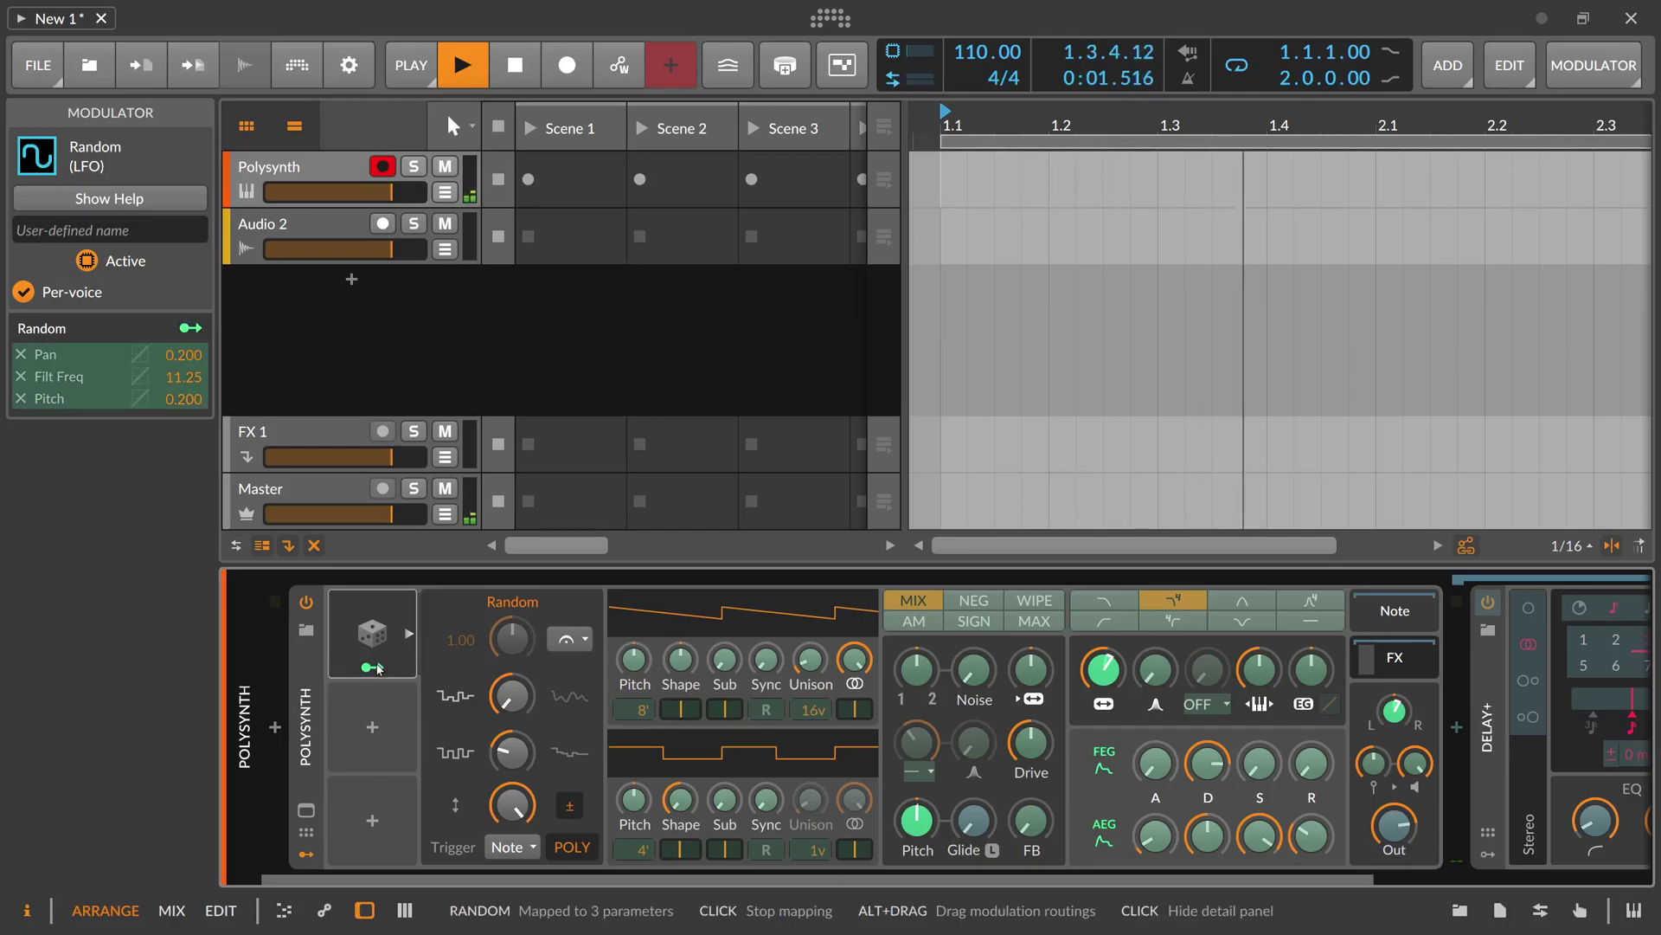
Step: With POLY off, raise the Random smoothing and set its rate to 16th notes
left_click(572, 846)
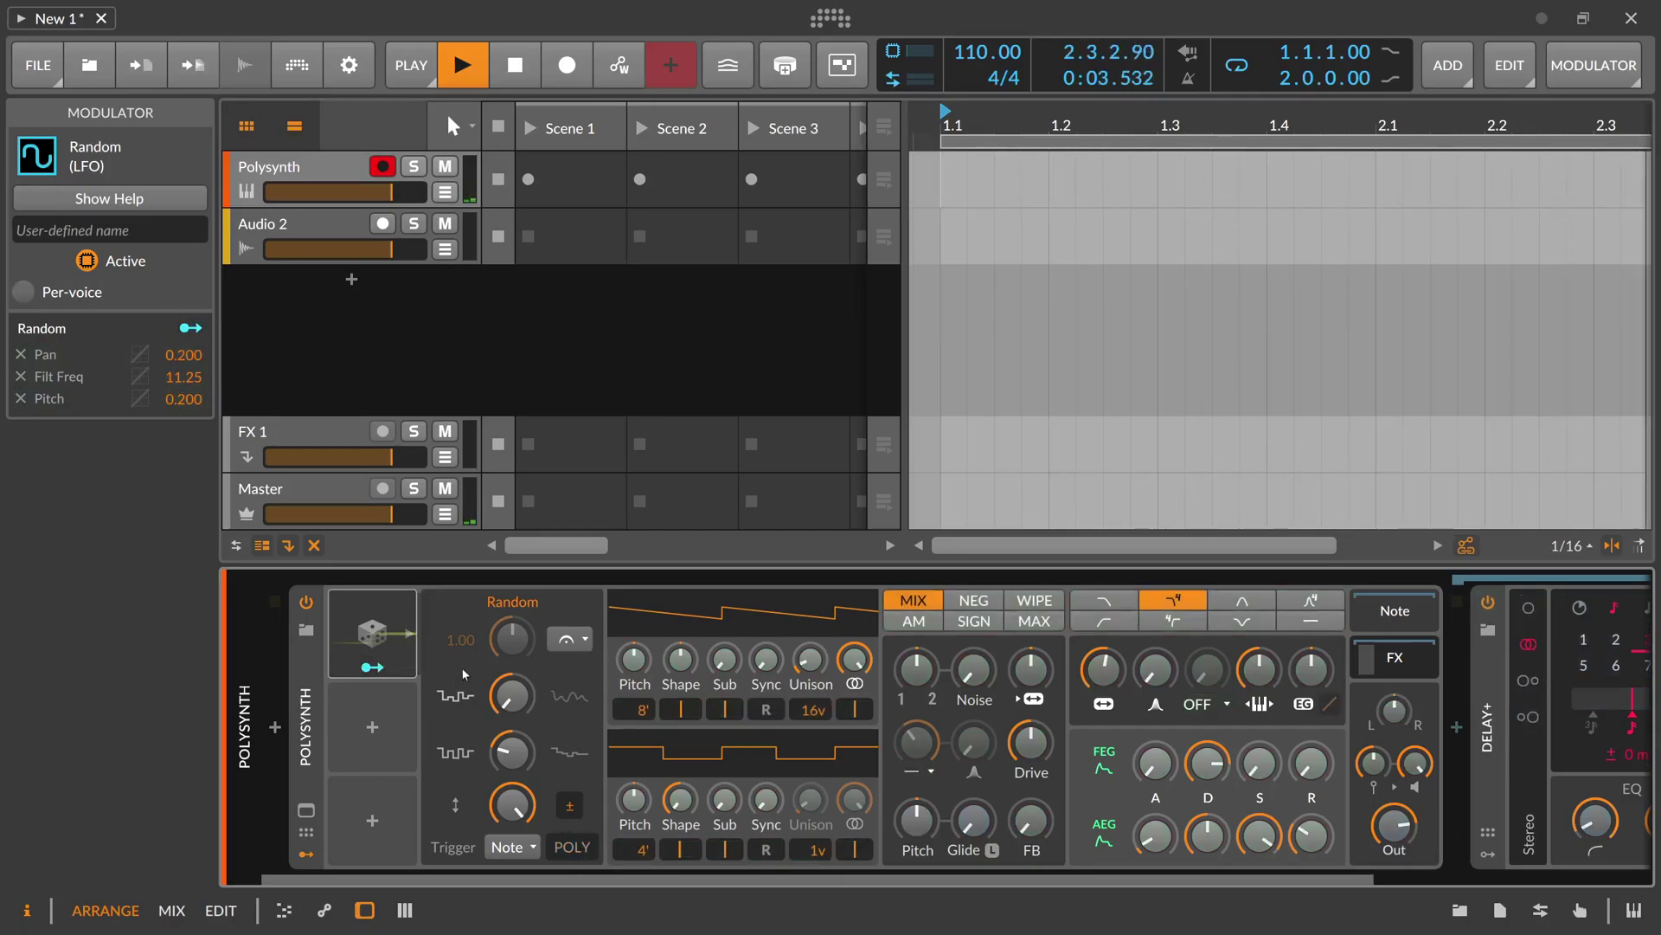
left_click_drag(513, 697, 512, 654)
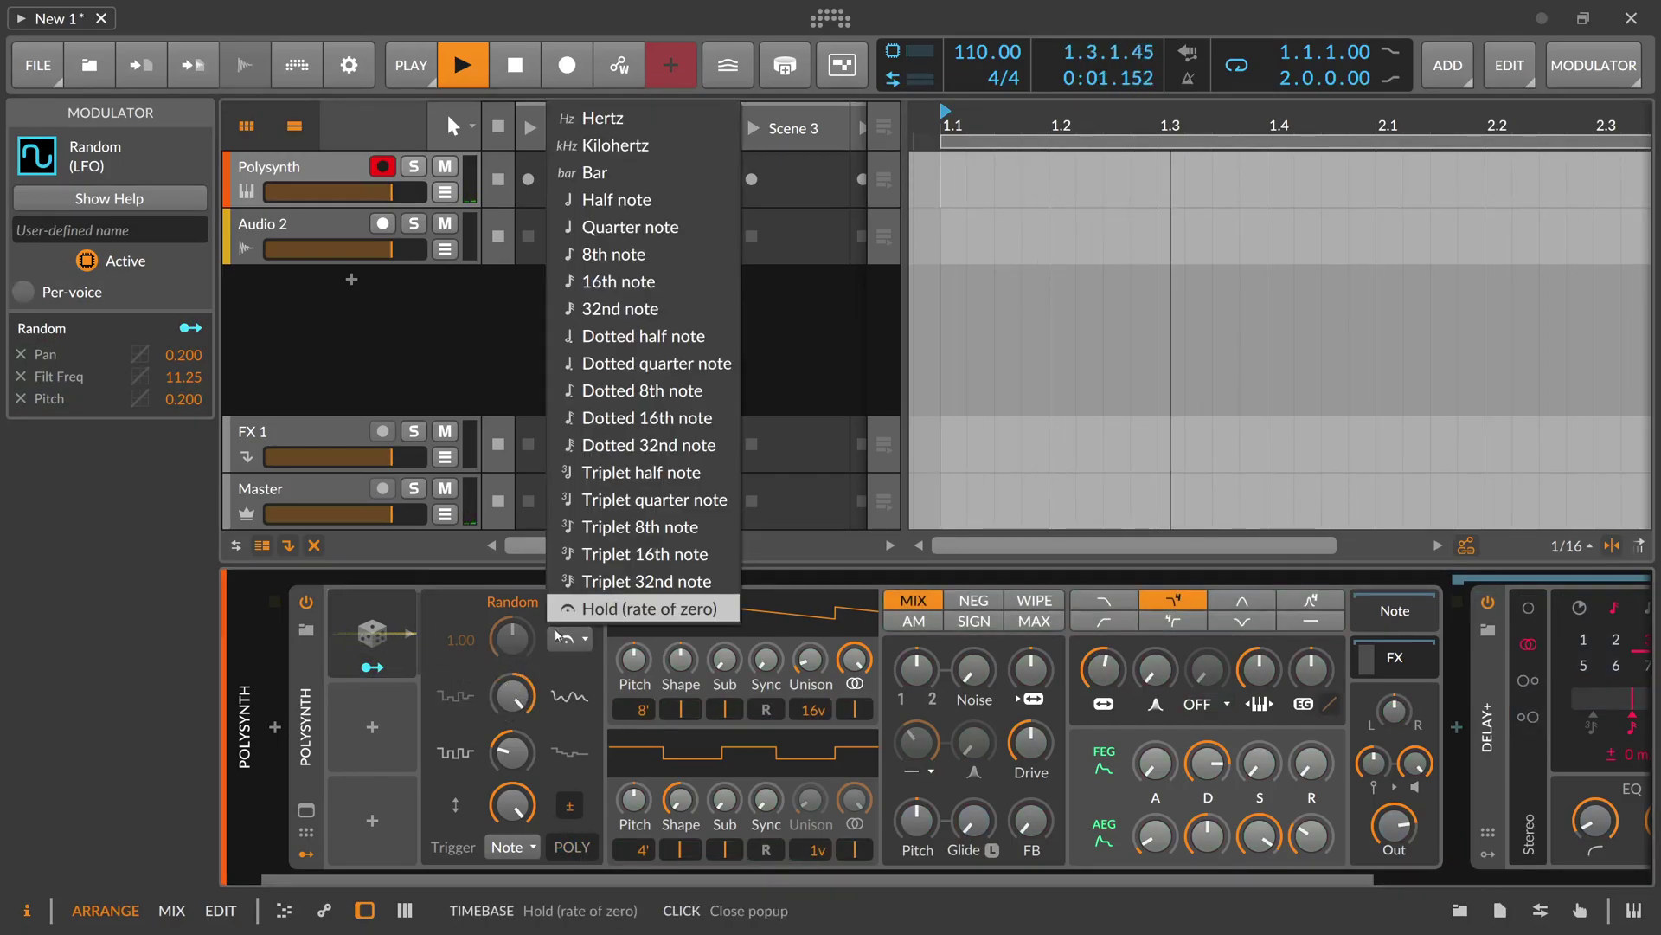
left_click(597, 282)
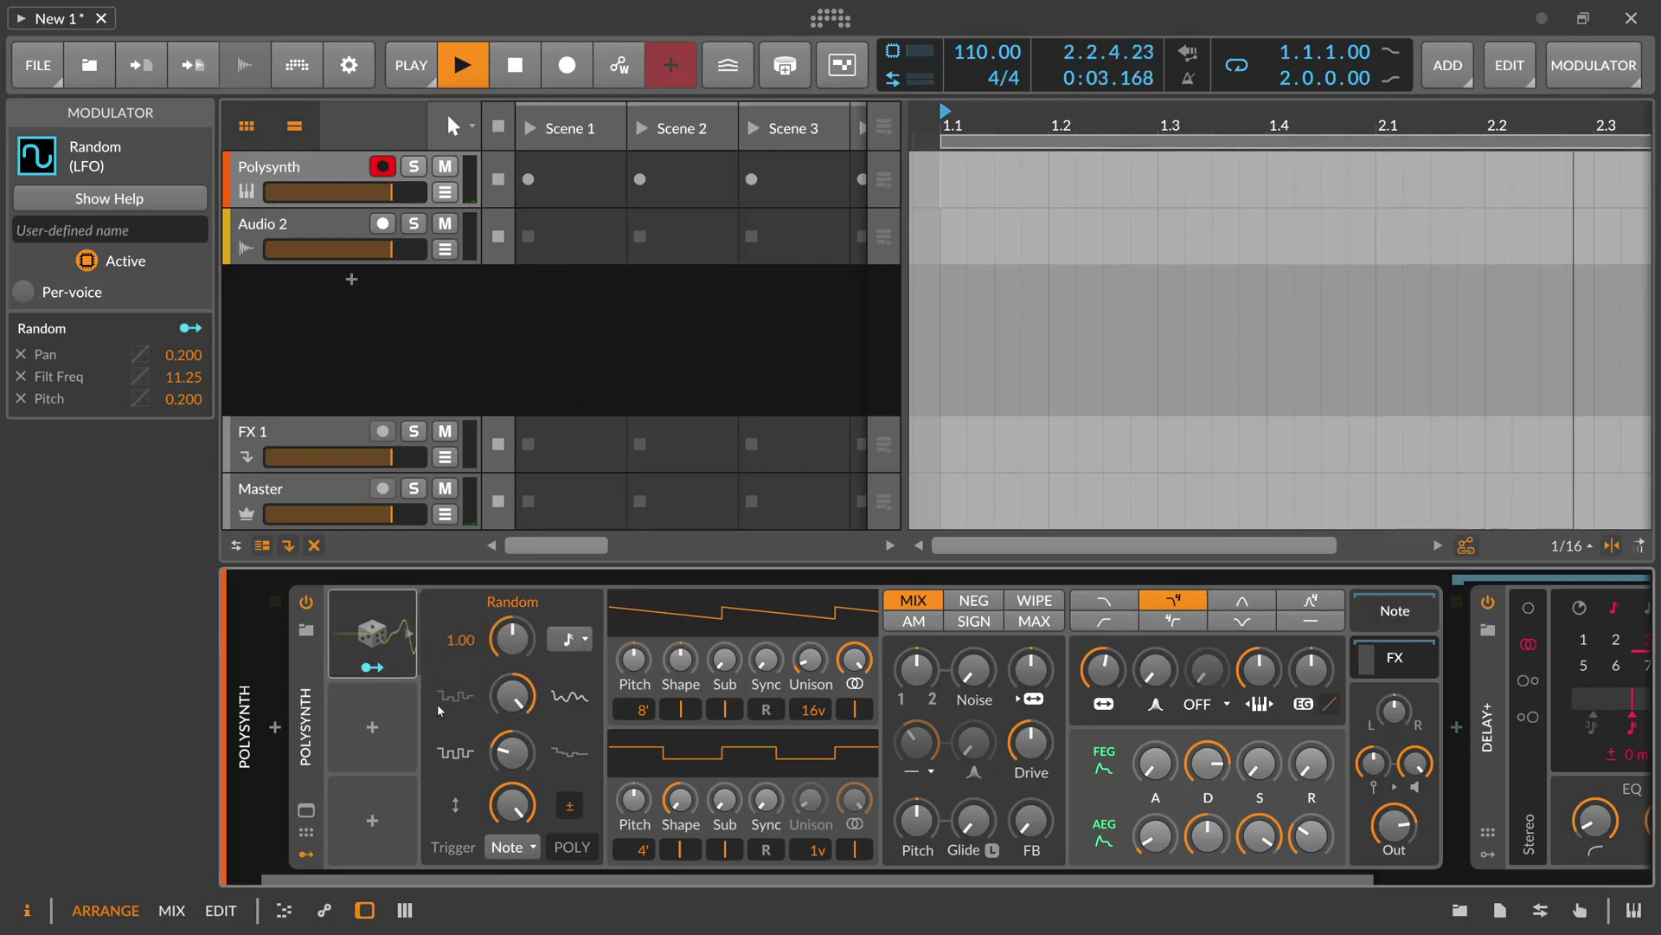
left_click(372, 666)
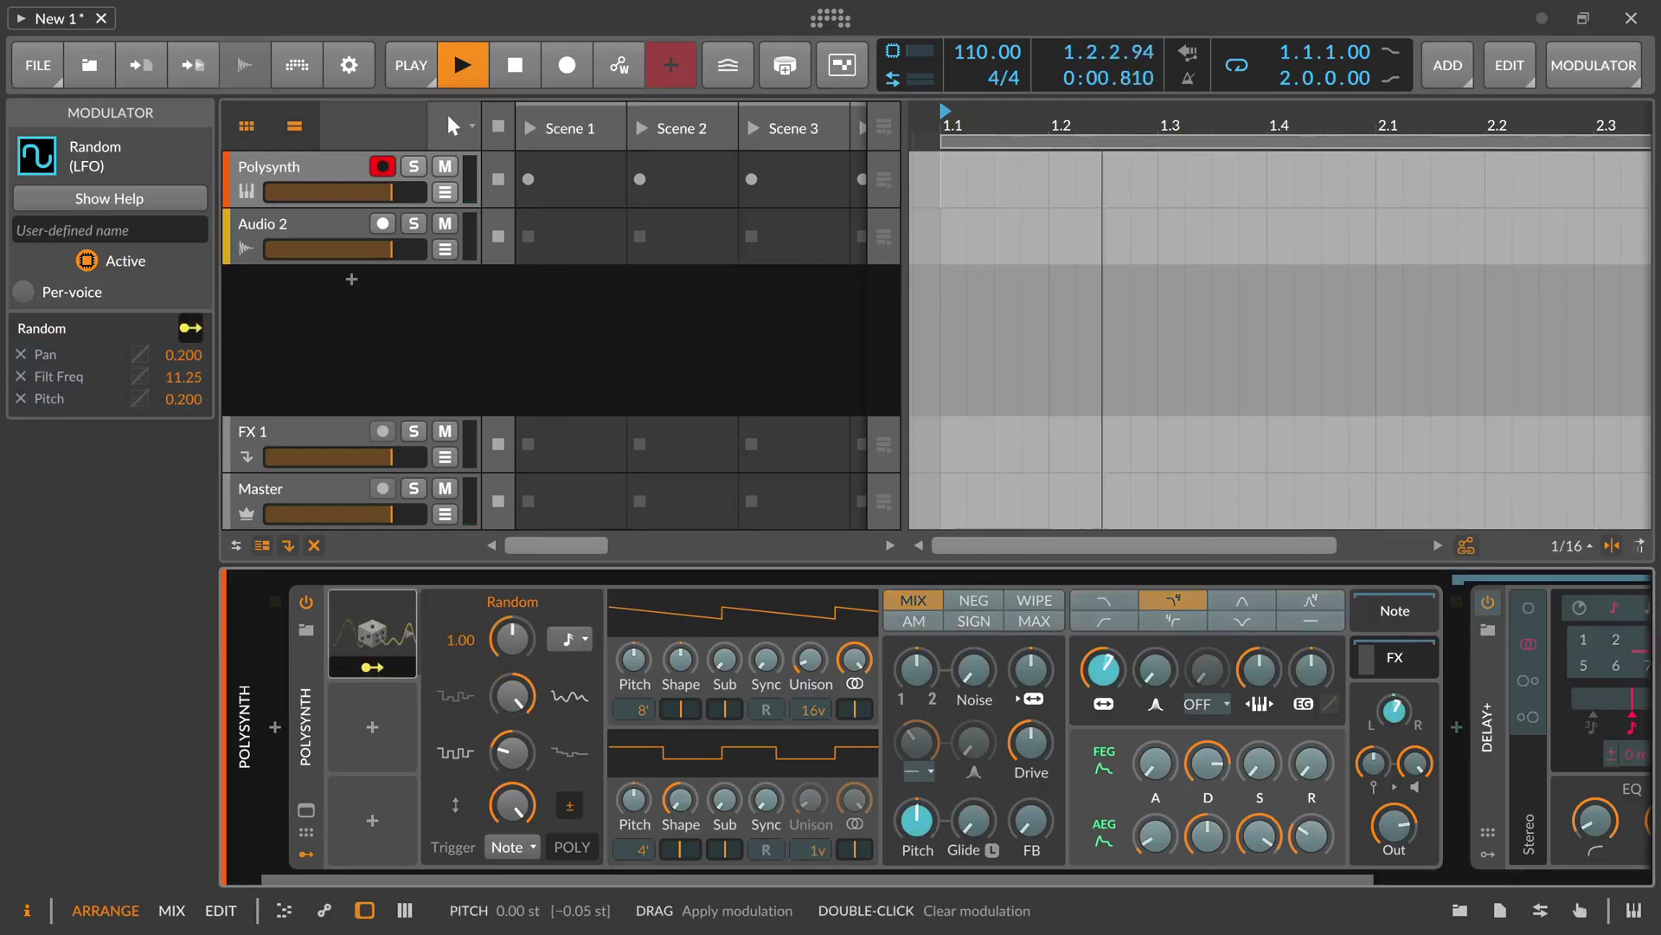
left_click(549, 705)
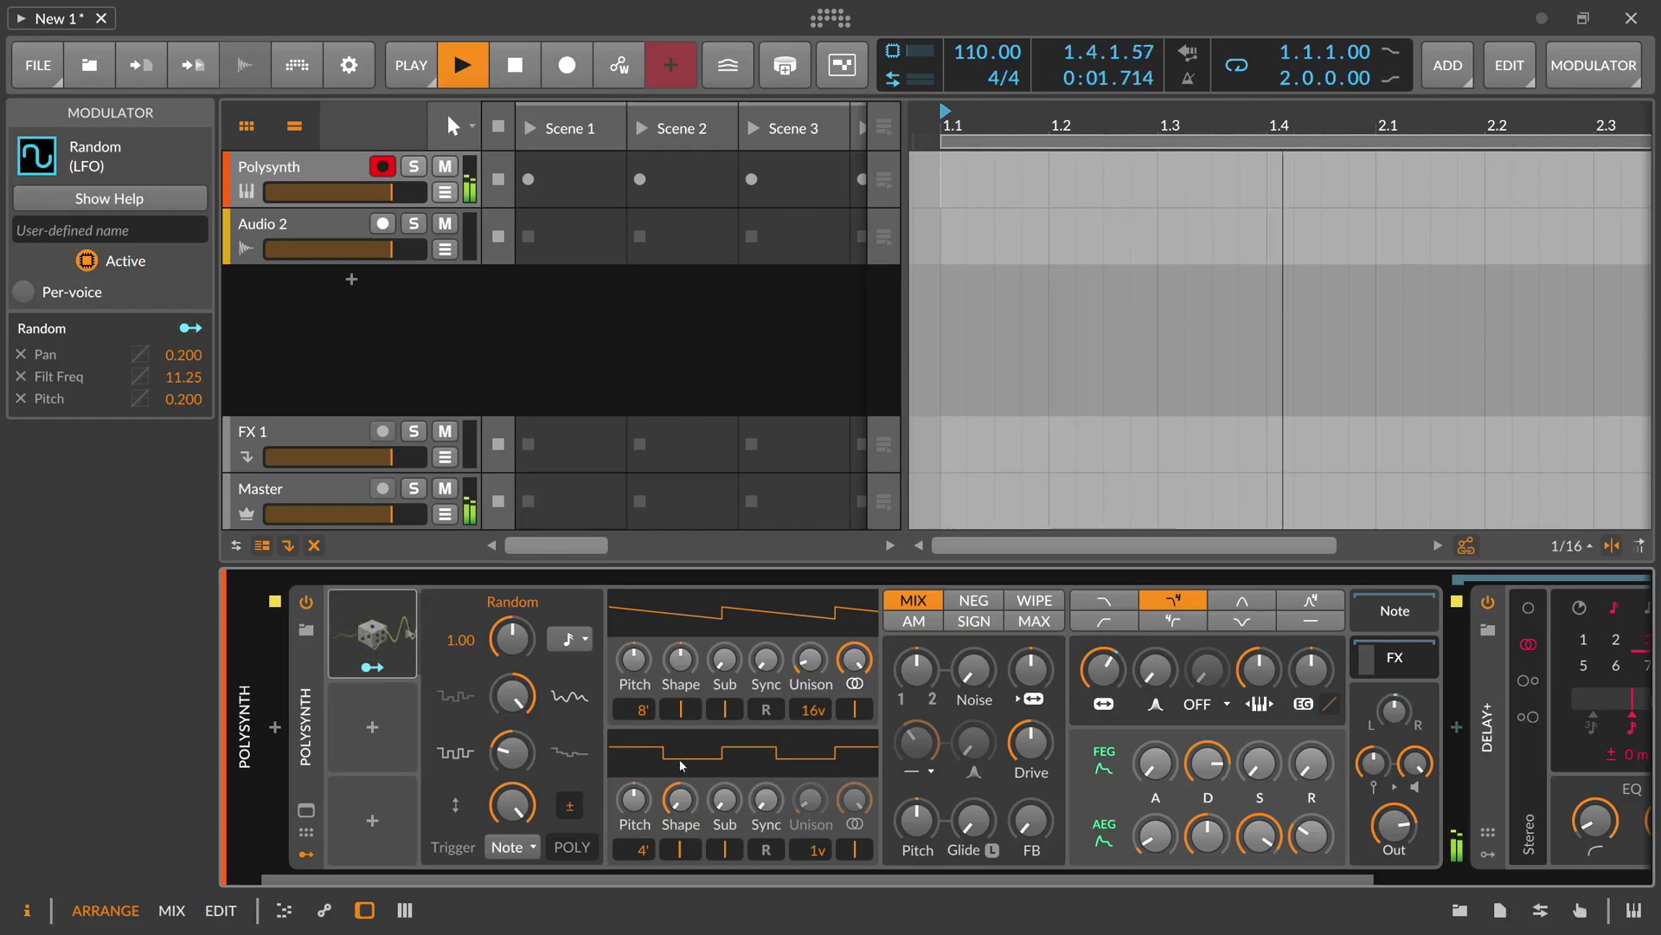
Step: Re-enable per-voice POLY mode and pick a tempo-synced note value for the Random rate
left_click(571, 846)
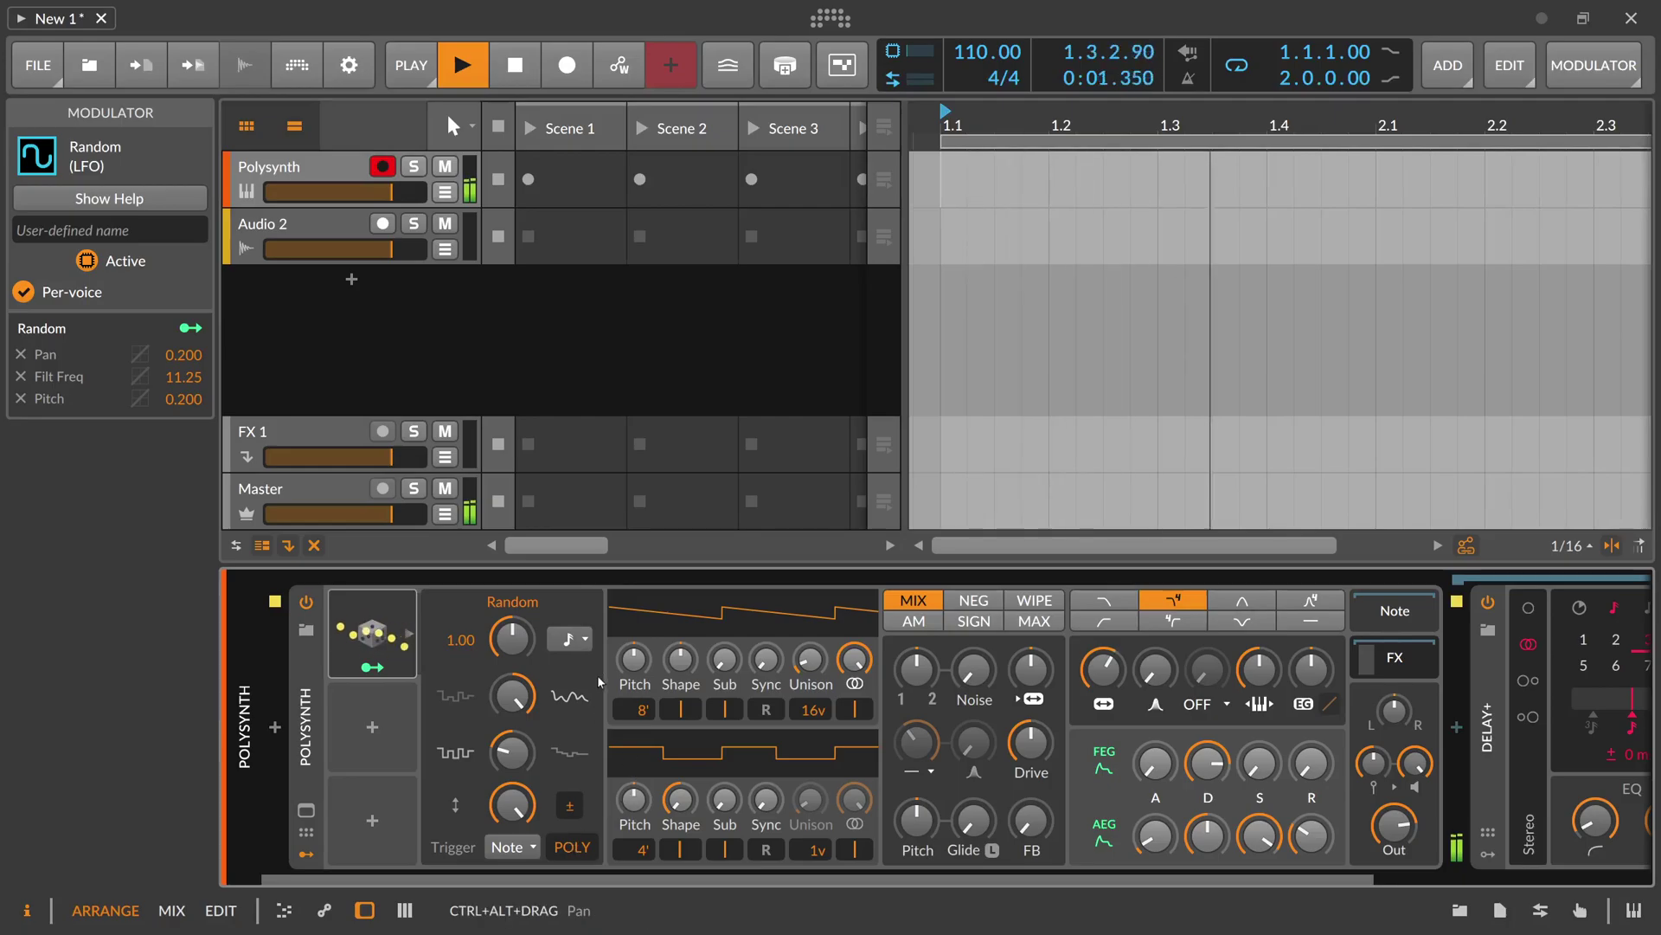
left_click(570, 639)
left_click(636, 253)
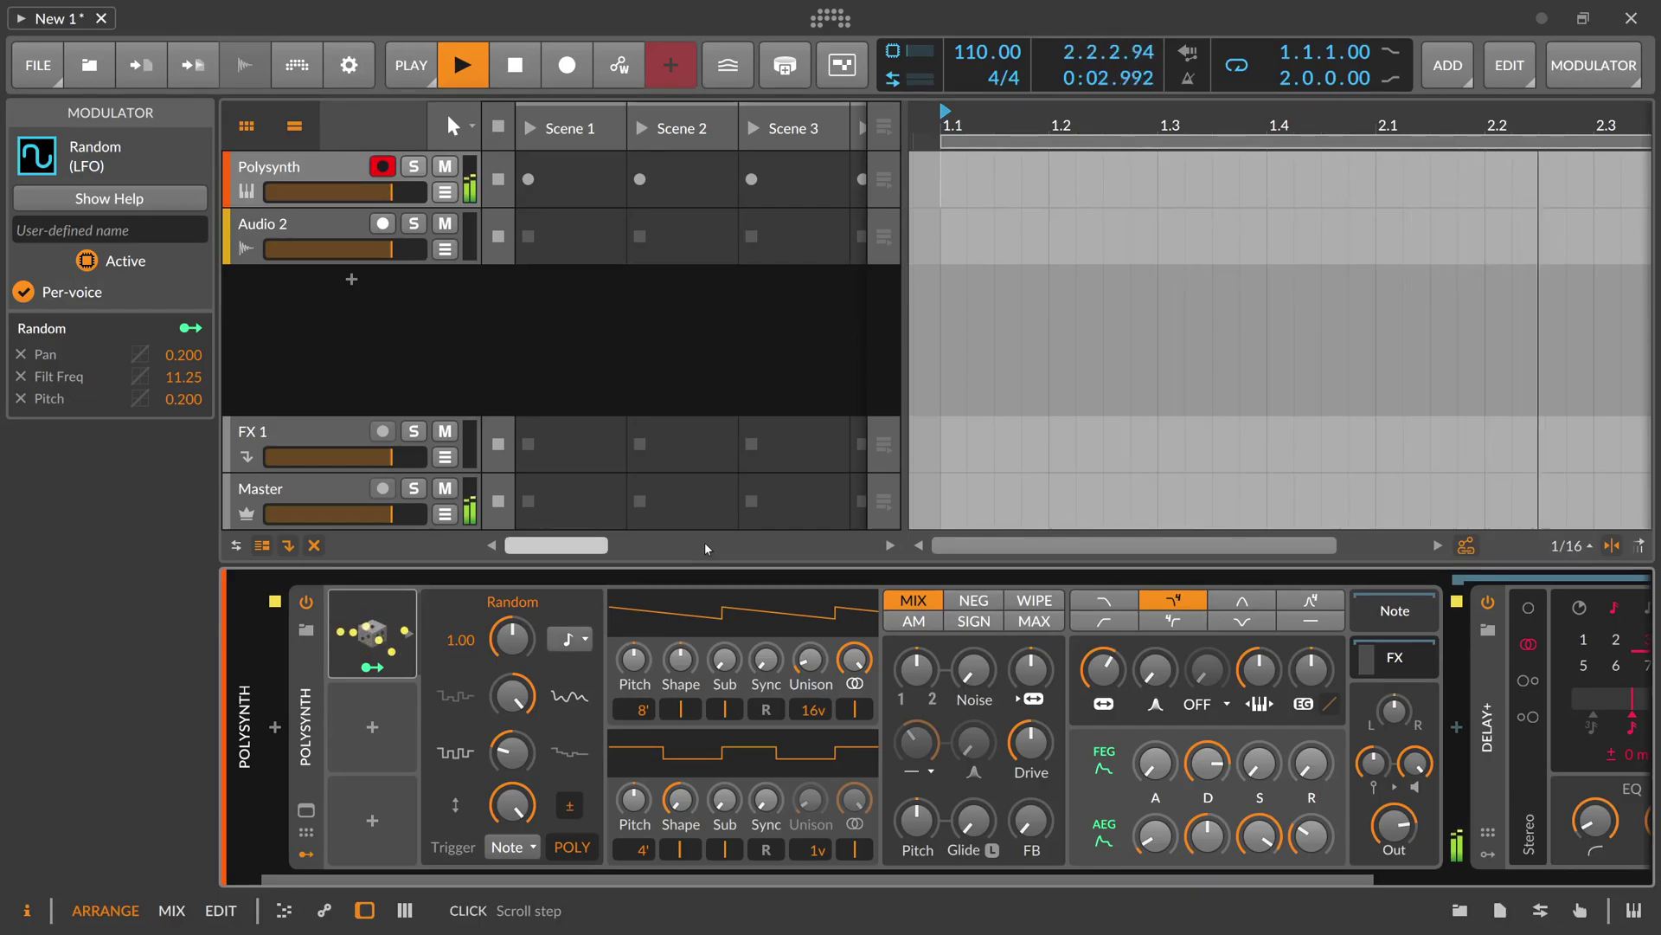
Step: Turn the Random modulator's amount down to zero and back up to 100%
left_click(512, 751)
left_click_drag(522, 815, 522, 874)
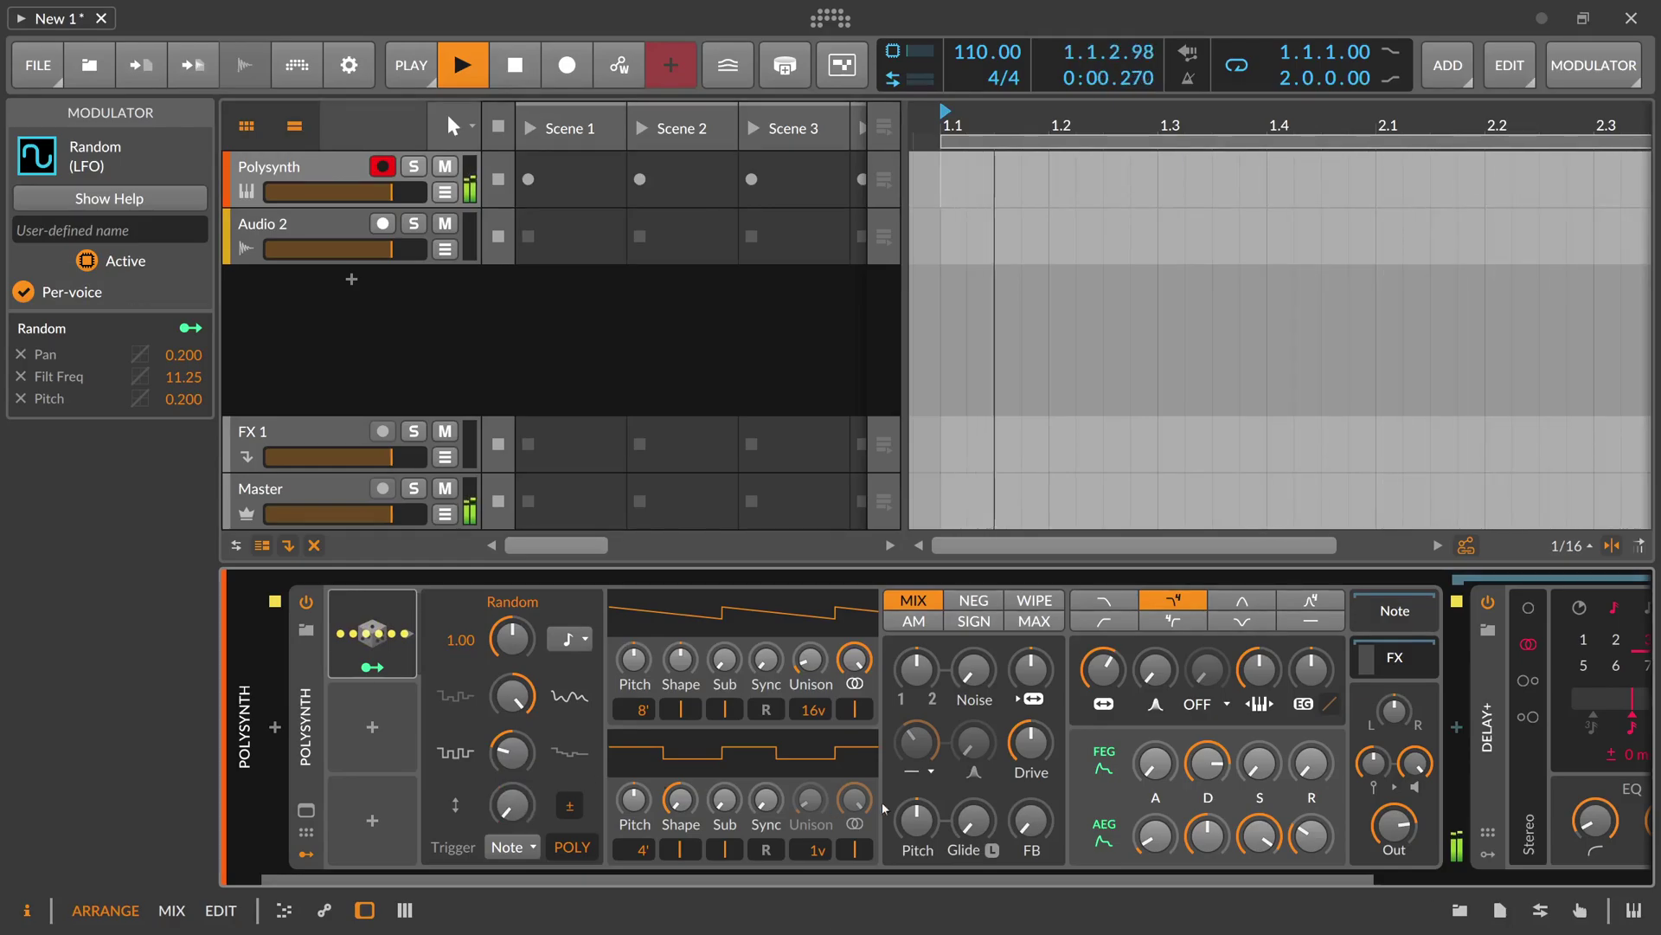
left_click_drag(512, 752, 512, 749)
left_click_drag(520, 809, 518, 796)
Step: Deepen Pan modulation to 0.870 and add Random modulation to filter FM and Sub 1
left_click_drag(1434, 695, 1433, 638)
left_click_drag(1104, 669, 1030, 630)
left_click_drag(766, 659, 724, 649)
double_click(766, 659)
Step: Raise cutoff modulation to 31.75 and add Random modulation to the OSC 1/2 Mix and Sub 2
left_click_drag(1103, 669, 1103, 651)
left_click_drag(724, 658, 725, 651)
mouse_move(917, 668)
left_mouse_down()
mouse_move(917, 642)
mouse_move(916, 661)
left_mouse_up()
left_click_drag(724, 800, 725, 790)
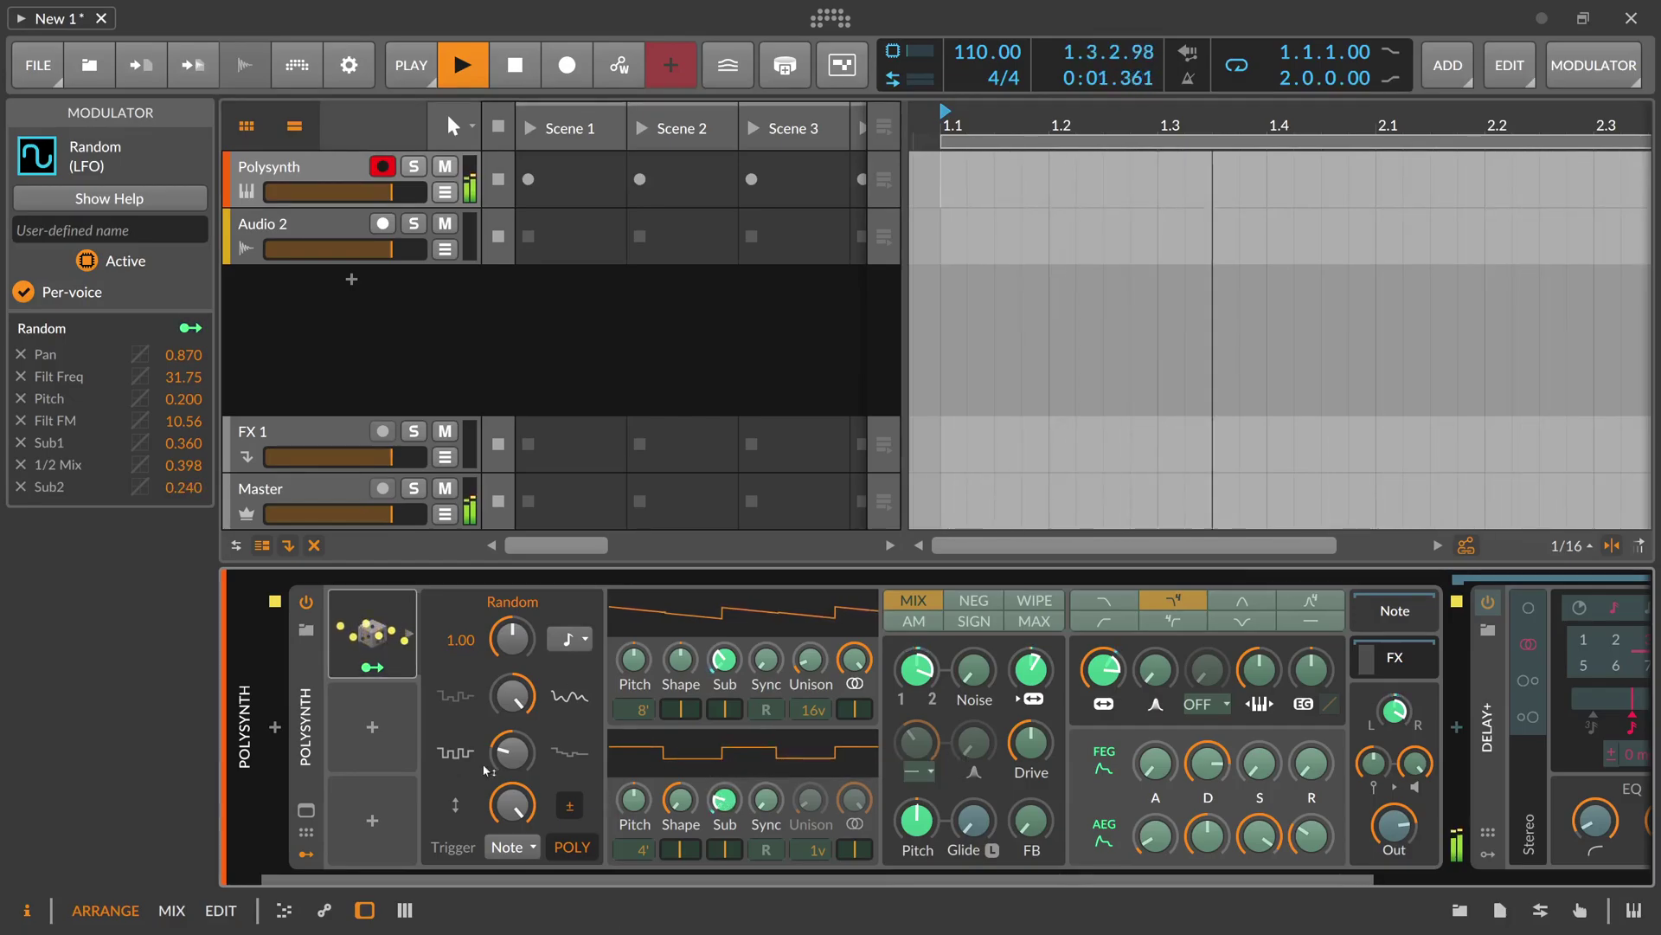
Step: Exit mapping mode and leave the Random modulator amount at 100% across its seven Polysynth targets
left_click(372, 666)
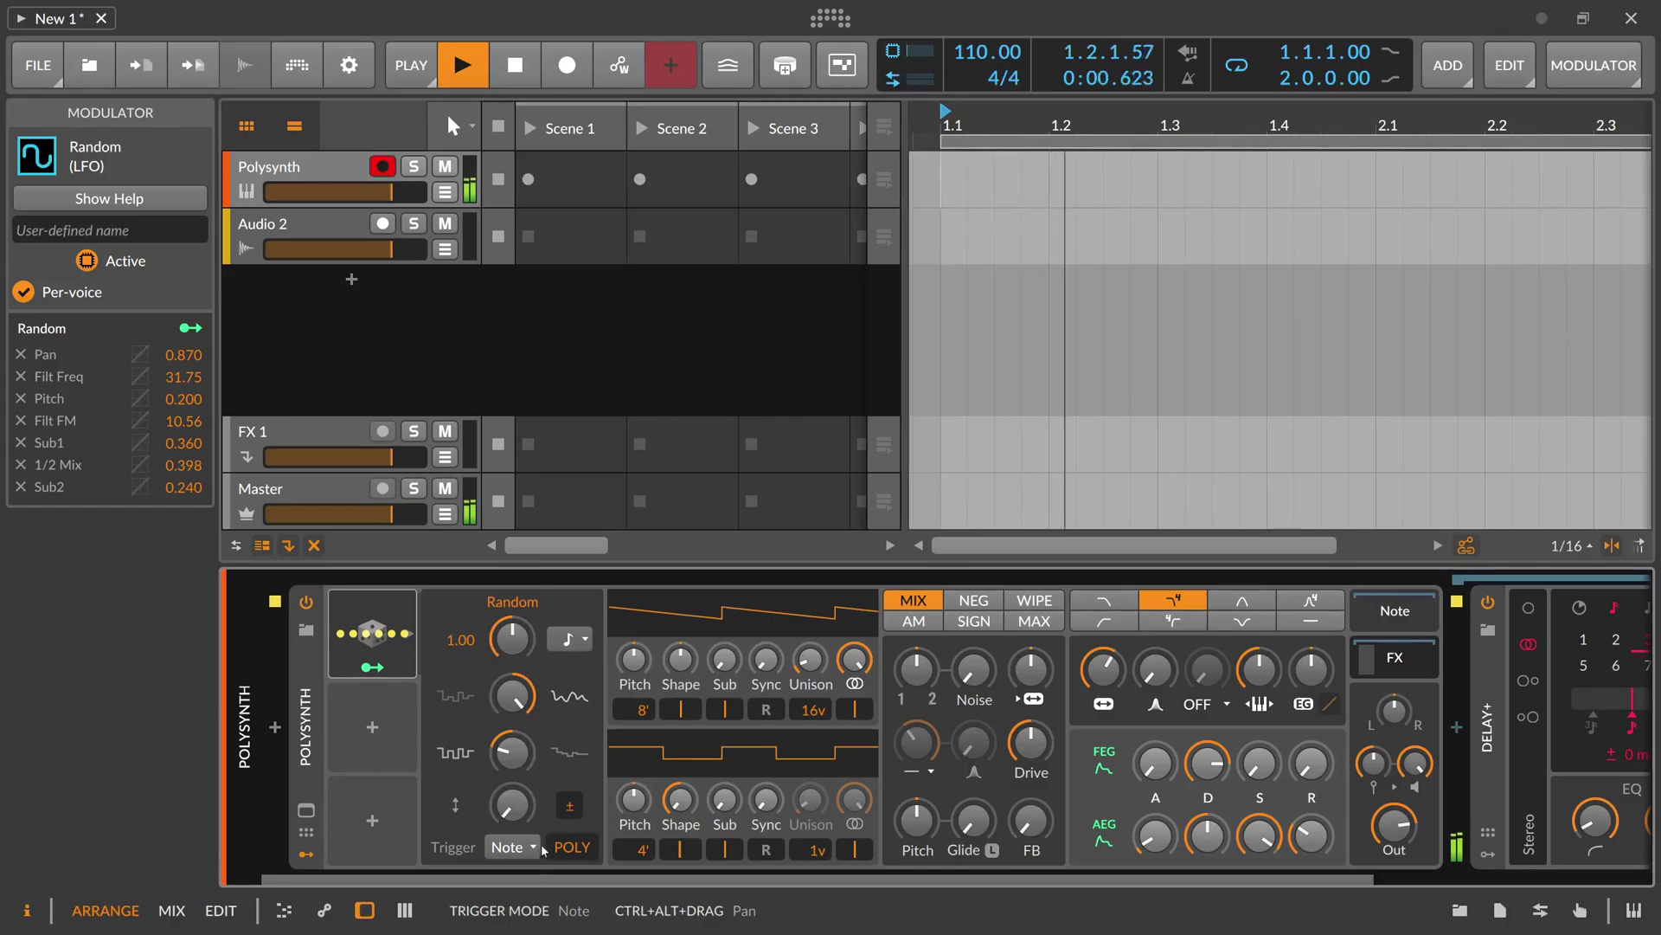
left_click_drag(511, 752, 511, 752)
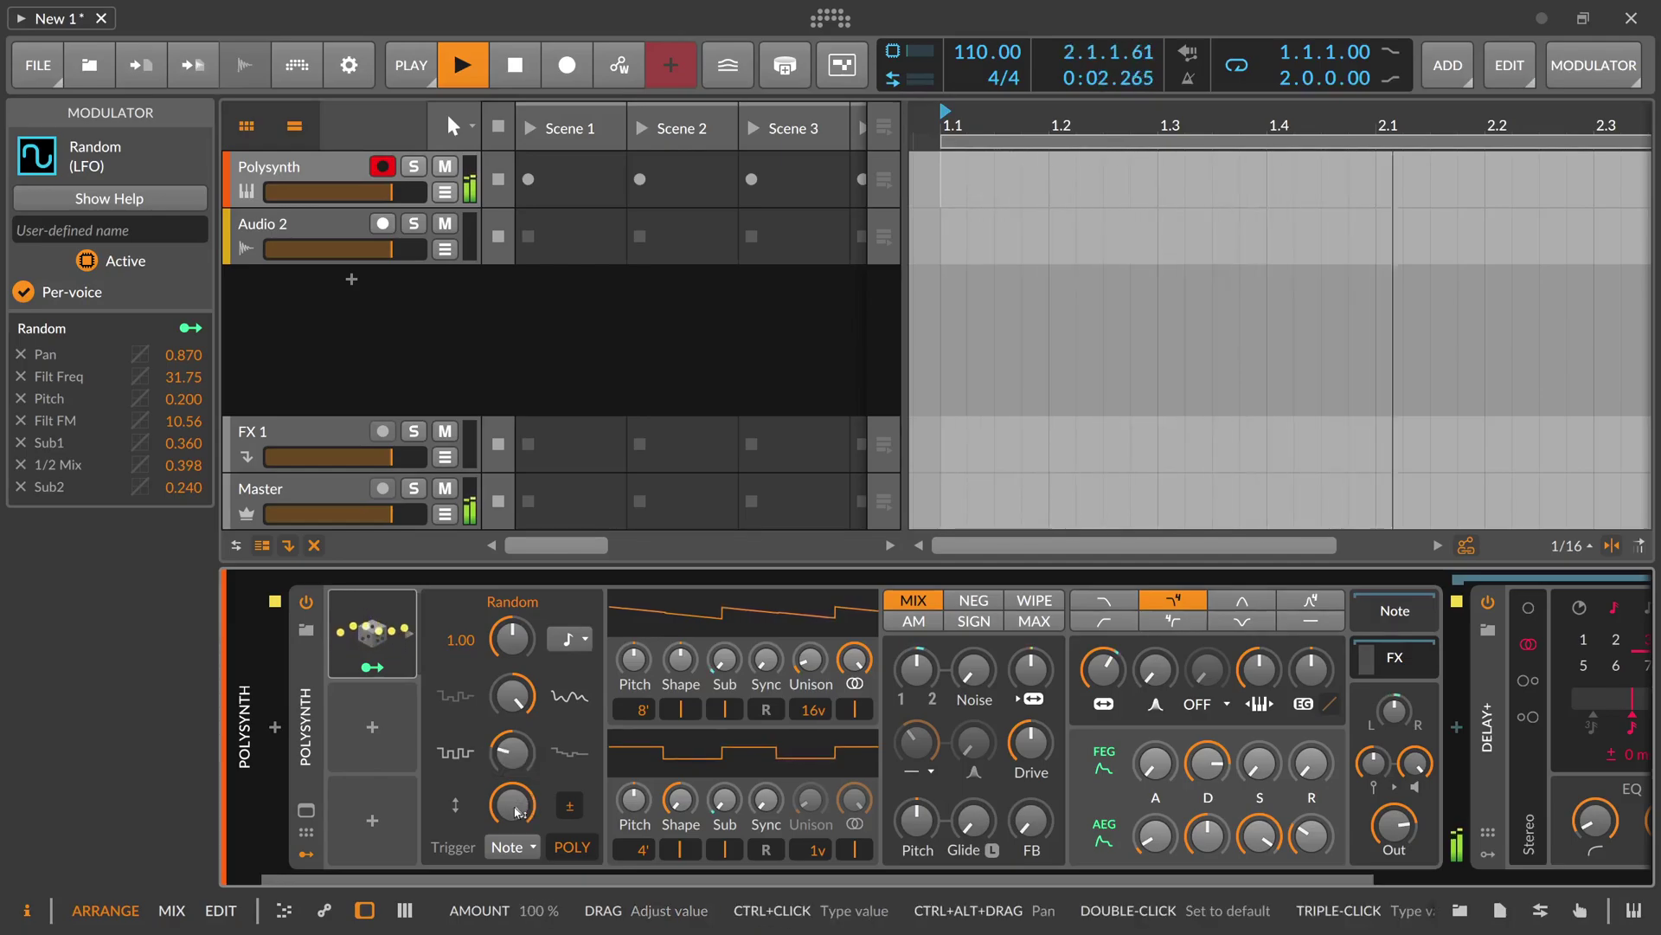